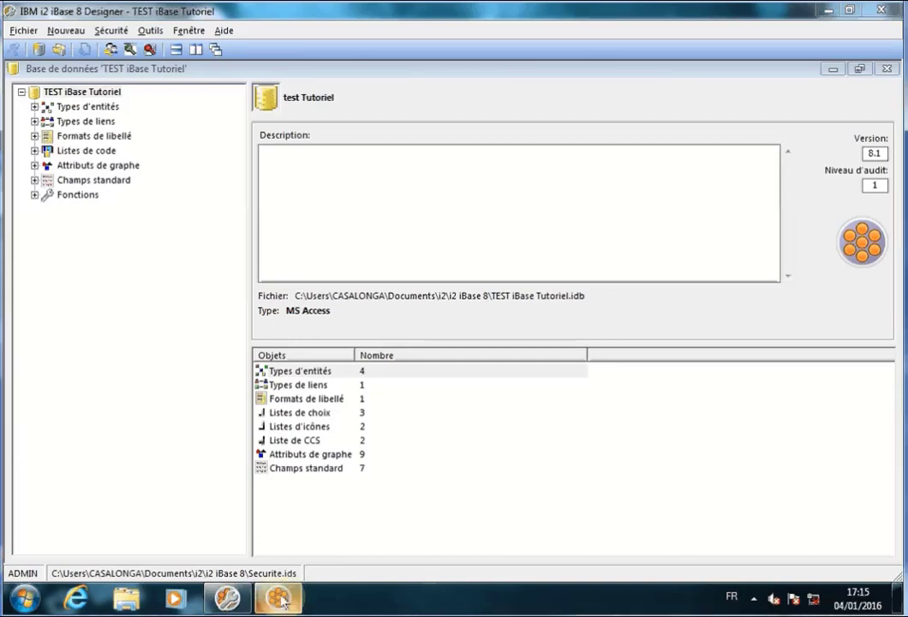
Switch to iBase and examine the fields of the standard new Offender form
{"action": "left_click", "coordinate": [274, 603]}
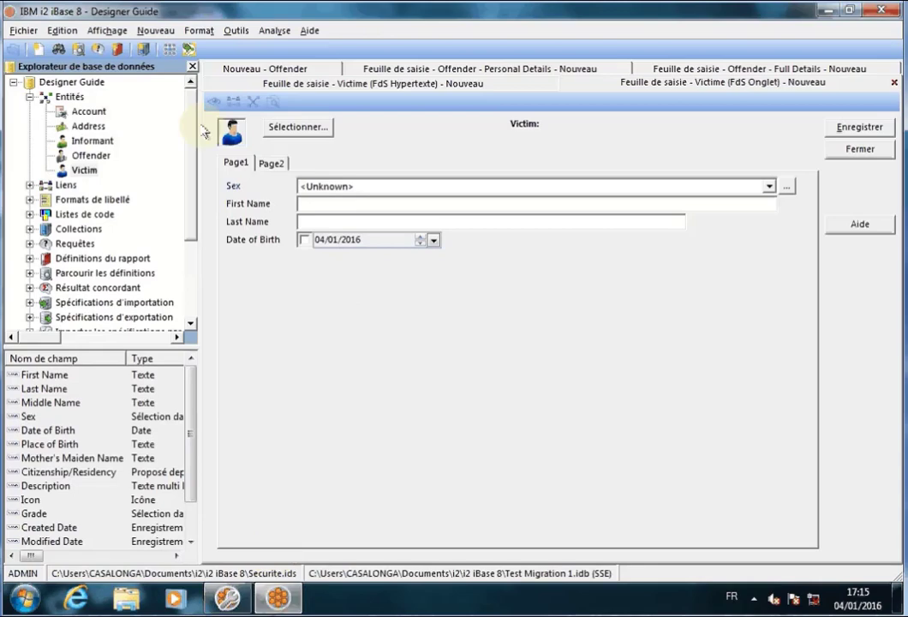
{"action": "left_click", "coordinate": [264, 68]}
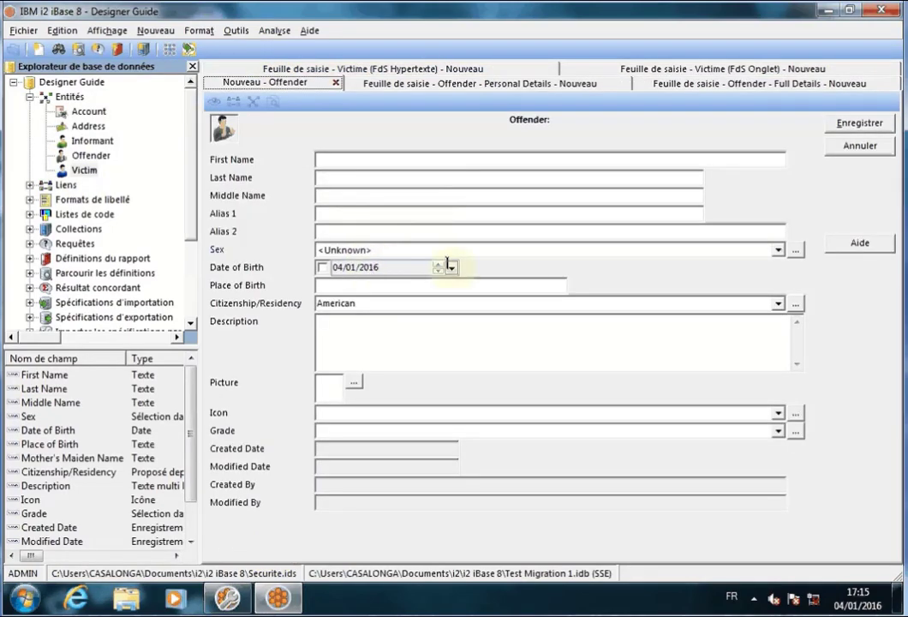
{"action": "left_click", "coordinate": [333, 158]}
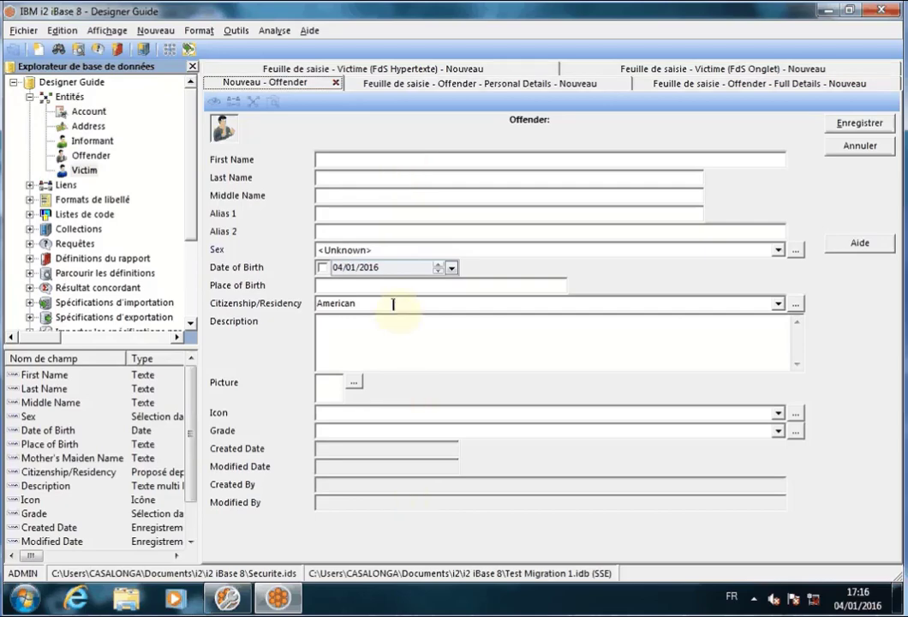
Examine the Basic Details, Photo, Citizenship and Record Details pages of the Offender Personal Details datasheet, plus the Full Details datasheet
{"action": "left_click", "coordinate": [421, 85]}
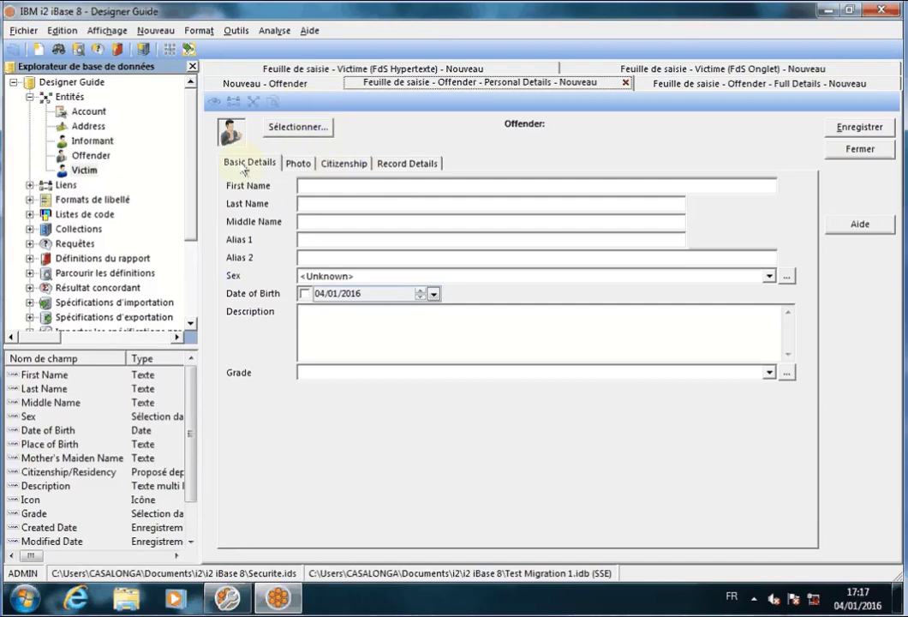
{"action": "left_click", "coordinate": [296, 164]}
{"action": "left_click", "coordinate": [342, 164]}
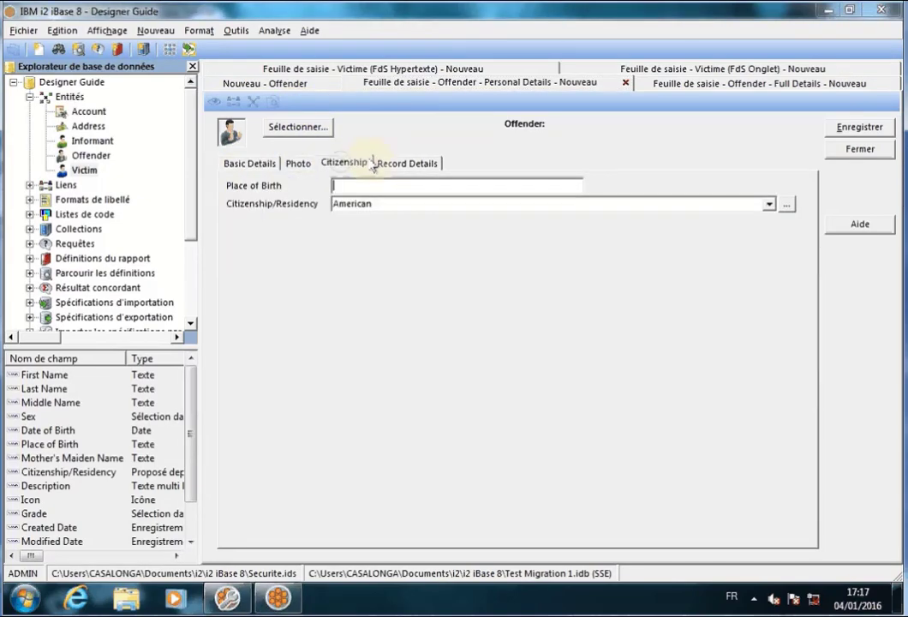
{"action": "left_click", "coordinate": [398, 163]}
{"action": "left_click", "coordinate": [249, 162]}
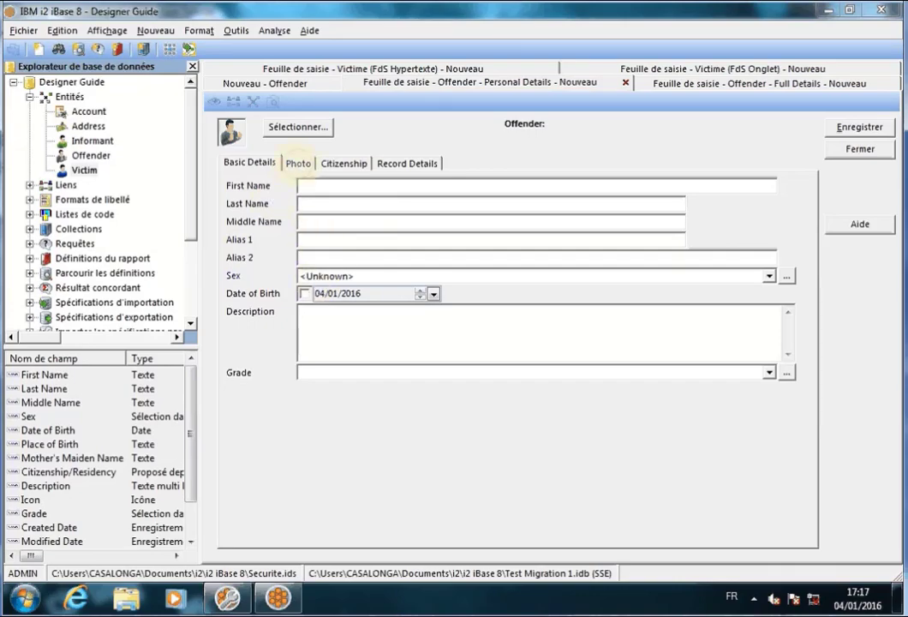
{"action": "left_click", "coordinate": [297, 165]}
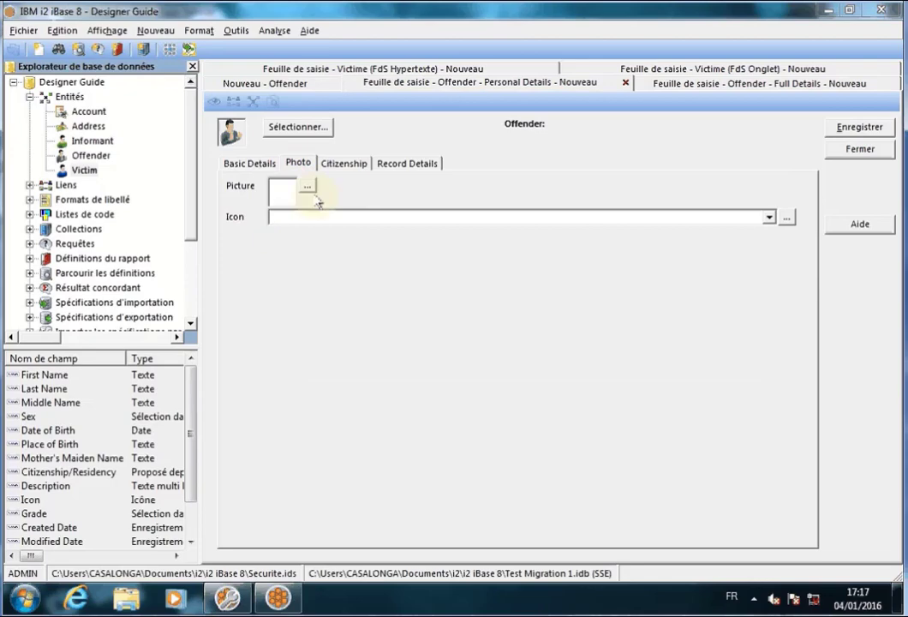
{"action": "left_click", "coordinate": [343, 163]}
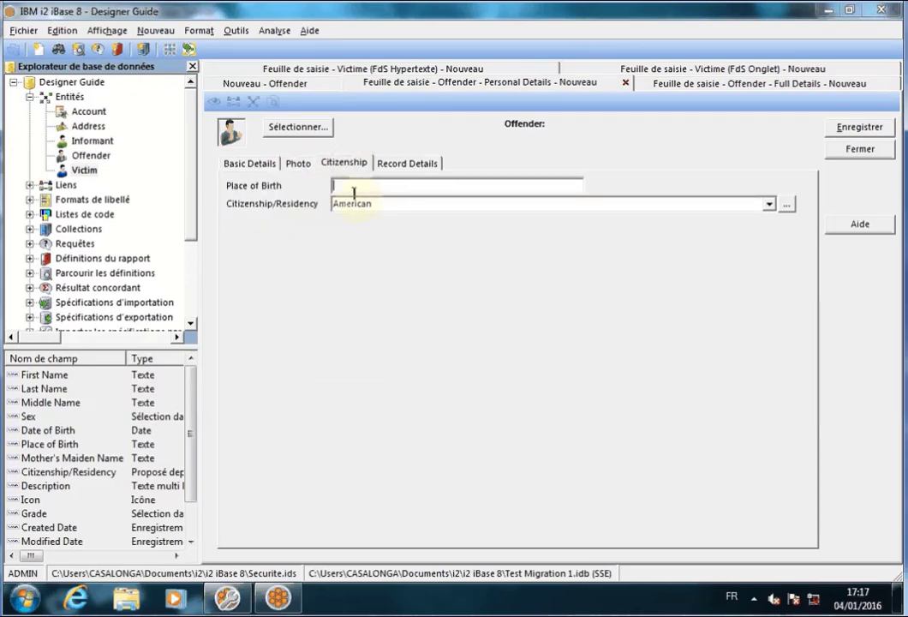
{"action": "left_click", "coordinate": [415, 163]}
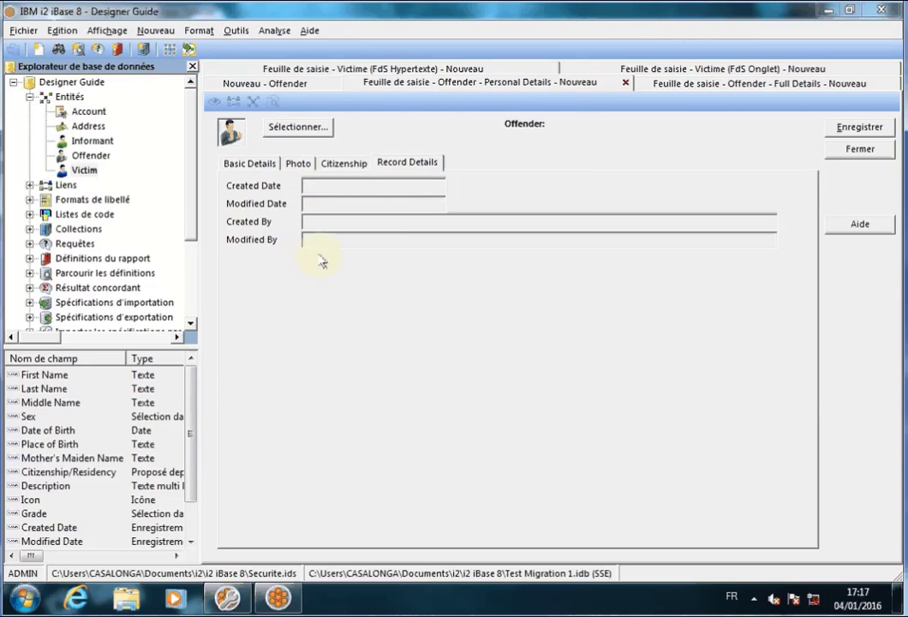
{"action": "left_click", "coordinate": [709, 86]}
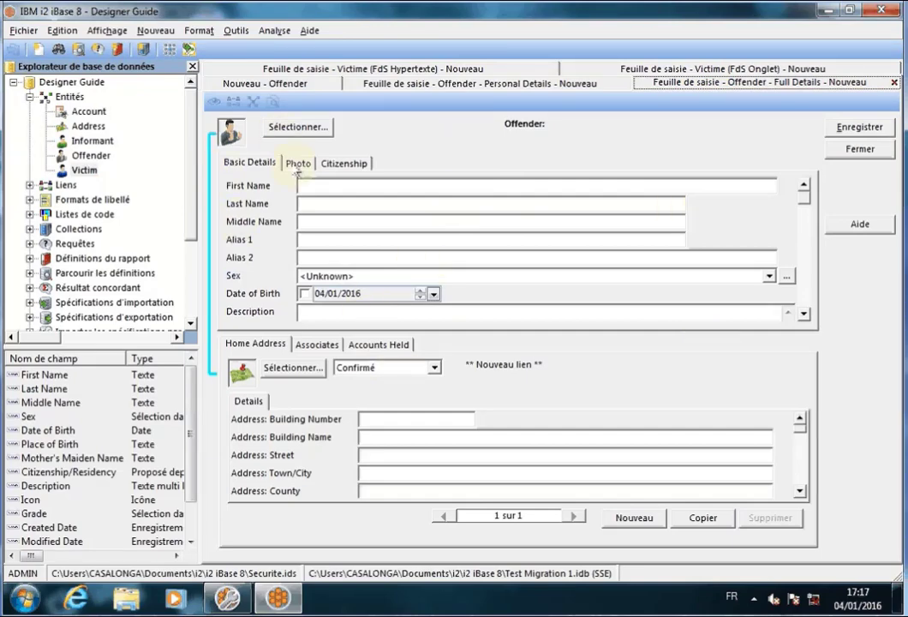
{"action": "left_click", "coordinate": [84, 169]}
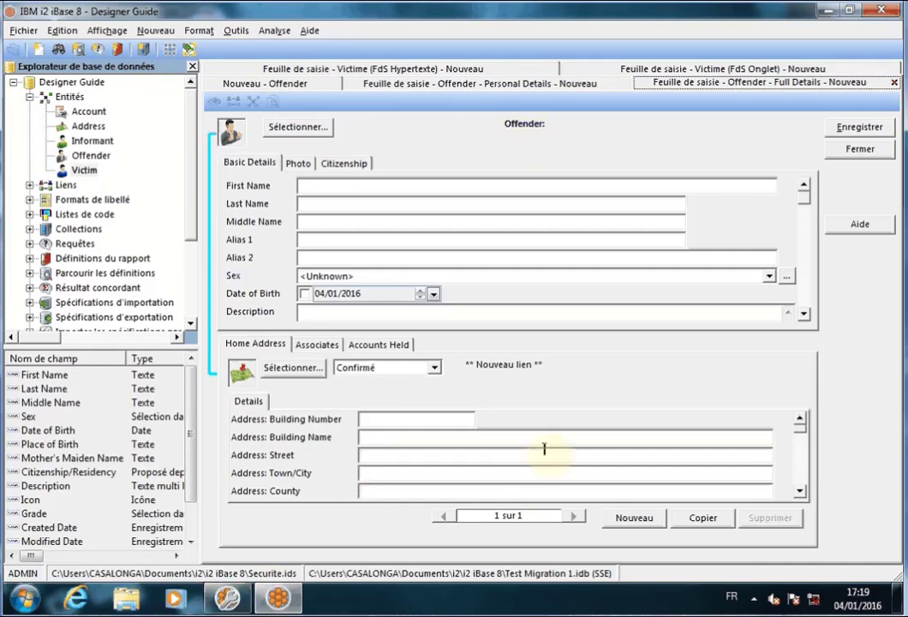
Switch to iBase Designer and start a new datasheet from the Gestionnaire de feuilles de saisie in the TEST iBase Tutoriel database
{"action": "mouse_move", "coordinate": [225, 602]}
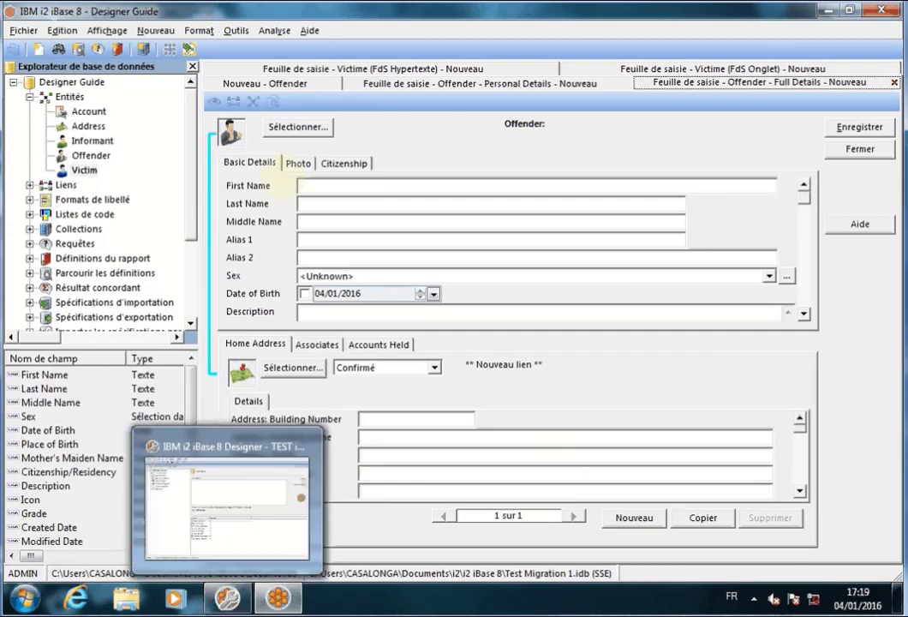
{"action": "left_click", "coordinate": [231, 600]}
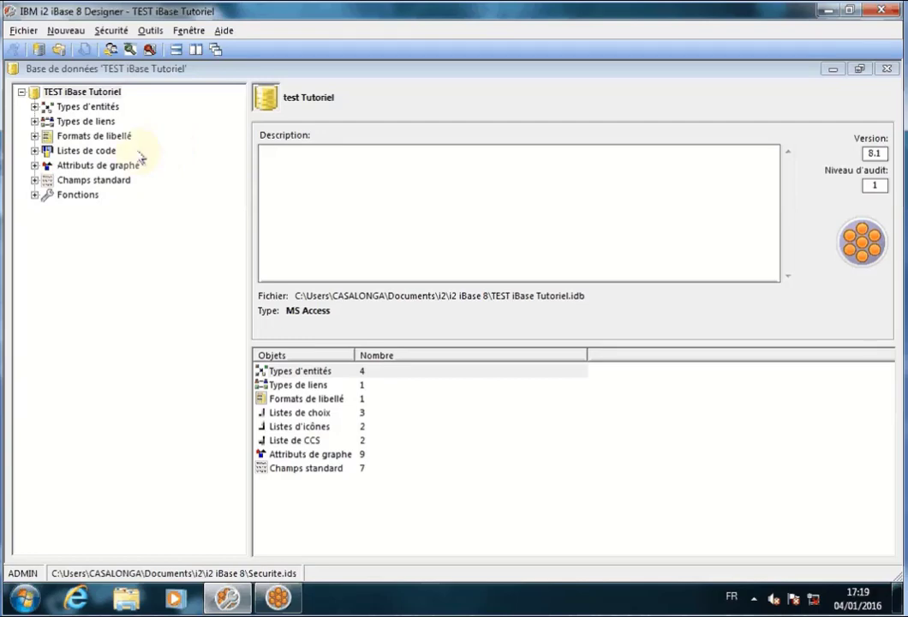
{"action": "double_click", "coordinate": [45, 195]}
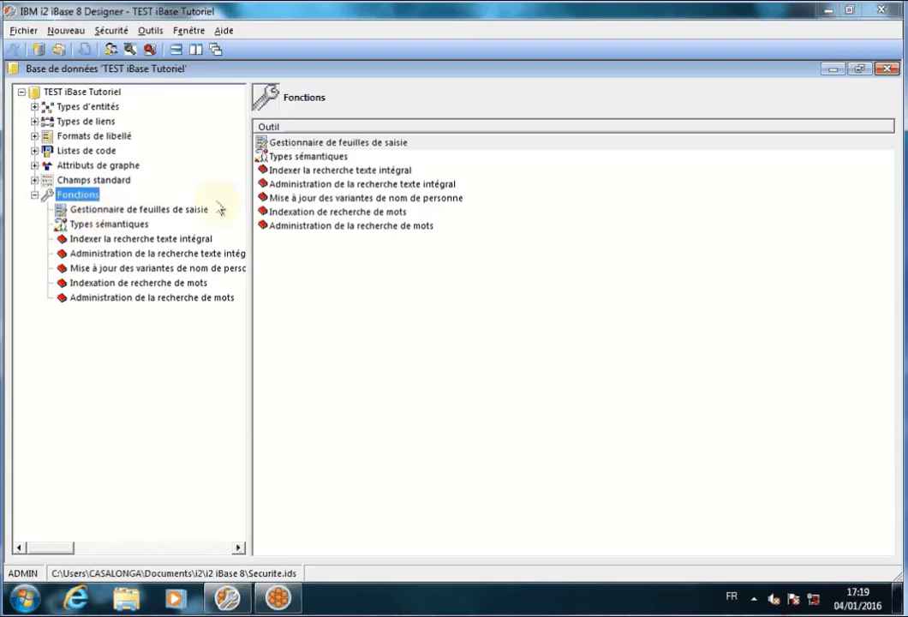
{"action": "double_click", "coordinate": [295, 144]}
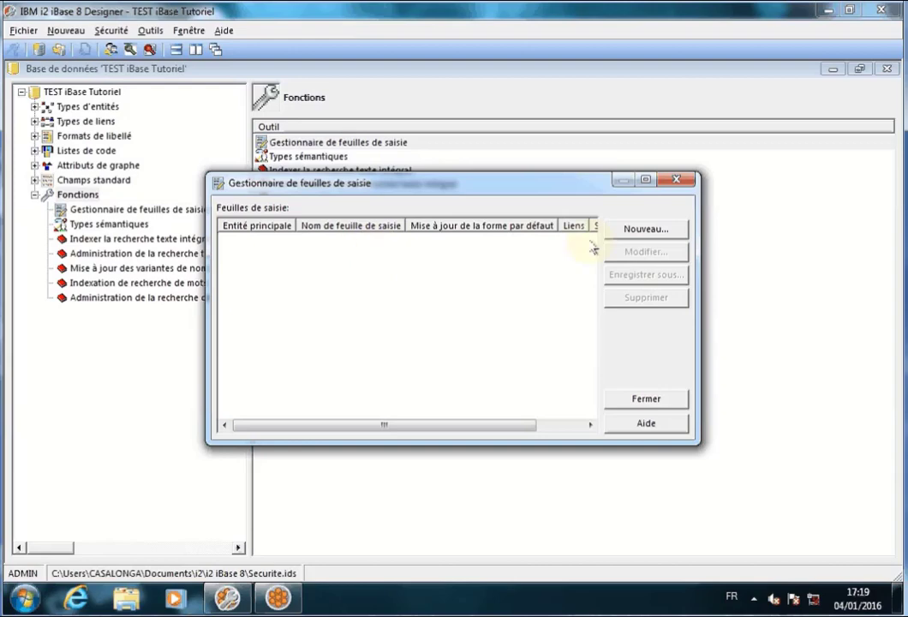
{"action": "left_click", "coordinate": [647, 230]}
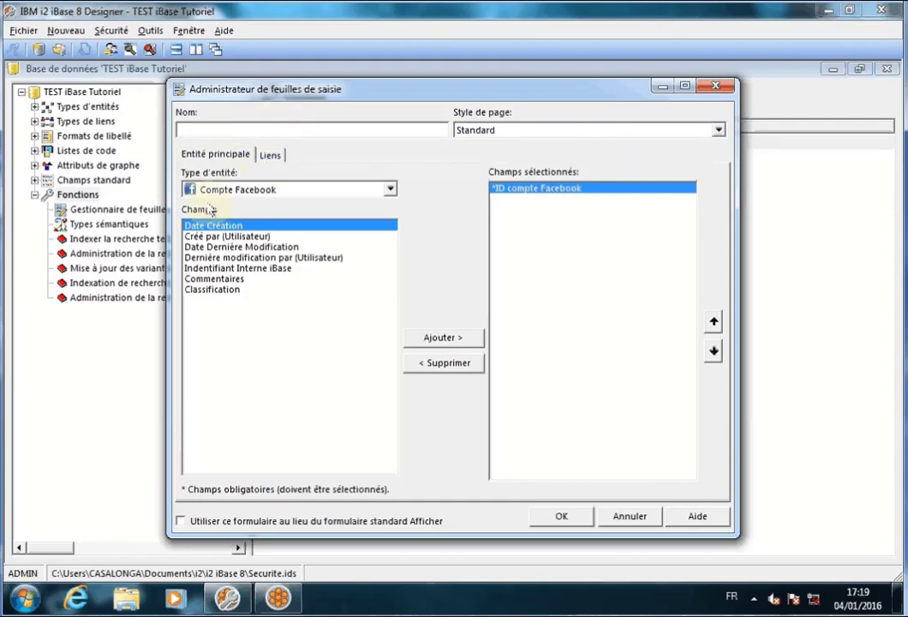
Set the datasheet's main entity type to PERSONNE and name it Personne (Details), keeping the Standard page style
{"action": "left_click", "coordinate": [392, 190]}
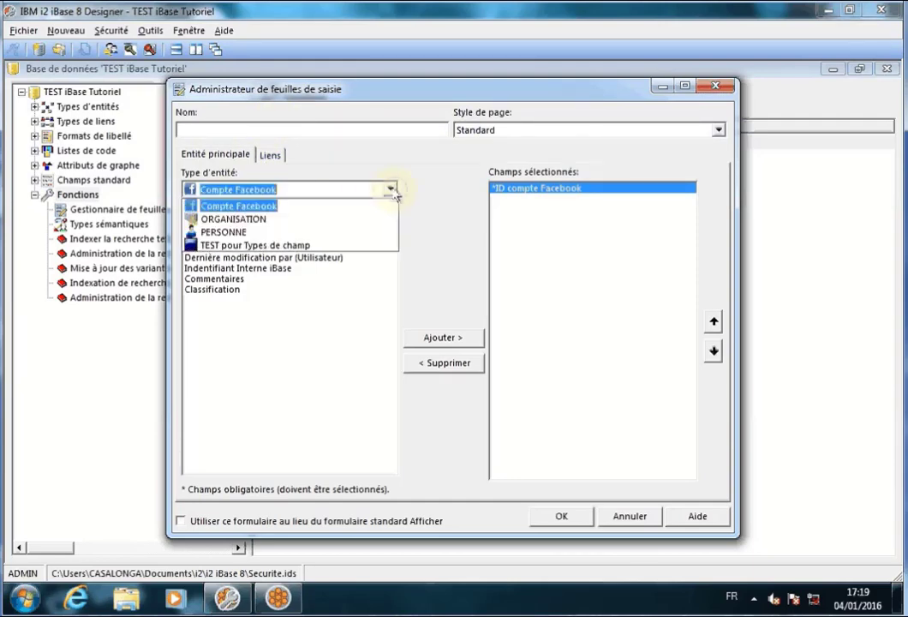
{"action": "left_click", "coordinate": [210, 232]}
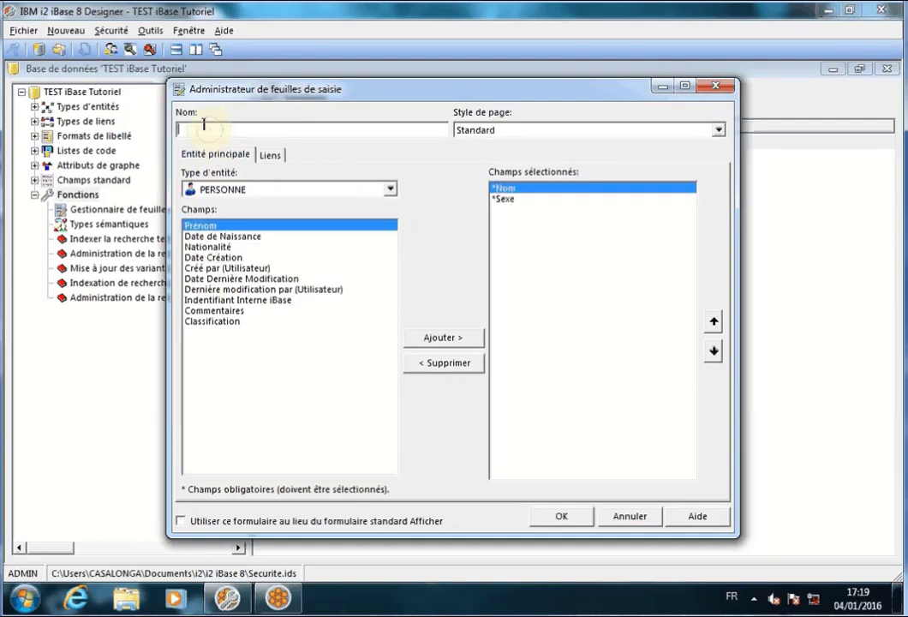
{"action": "left_click", "coordinate": [253, 128]}
{"action": "type", "text": "F"}
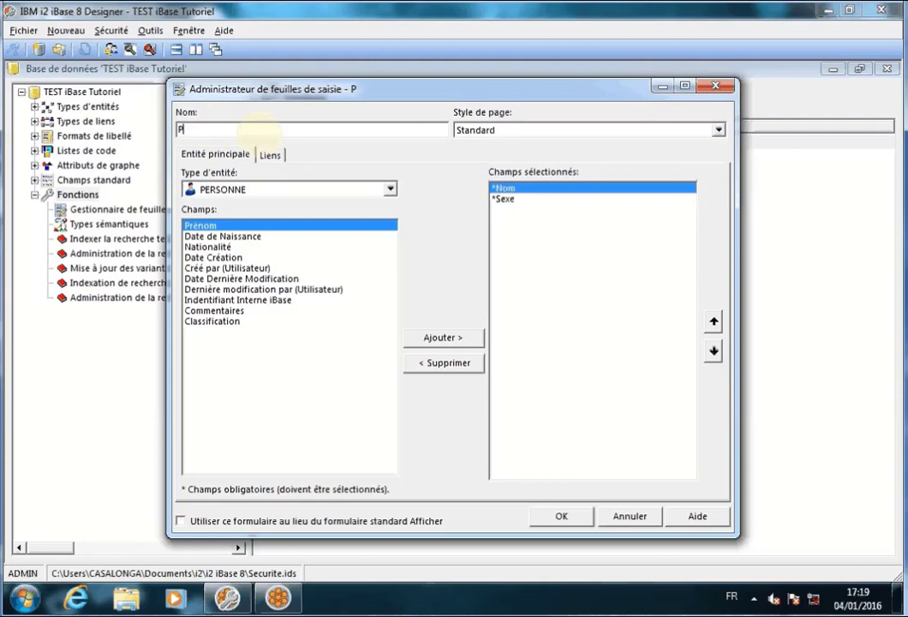
{"action": "type", "text": "ersonne"}
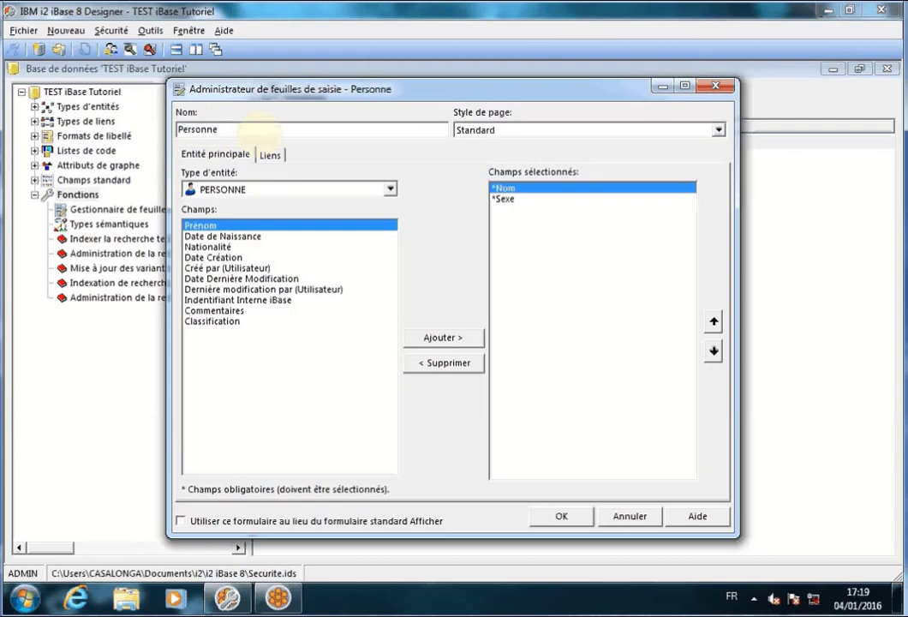
{"action": "type", "text": " (Detail"}
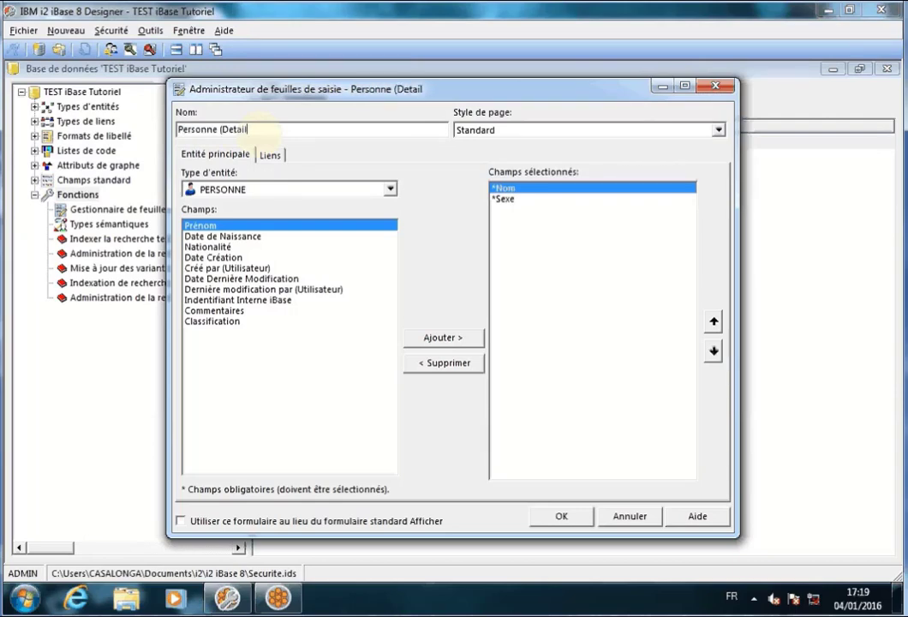
{"action": "type", "text": "s)"}
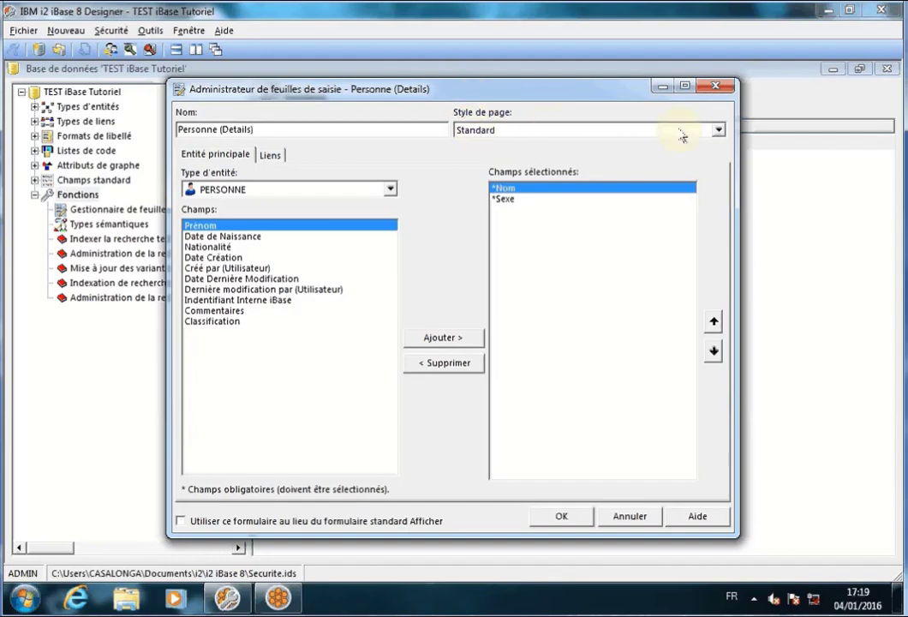
{"action": "left_click", "coordinate": [718, 130]}
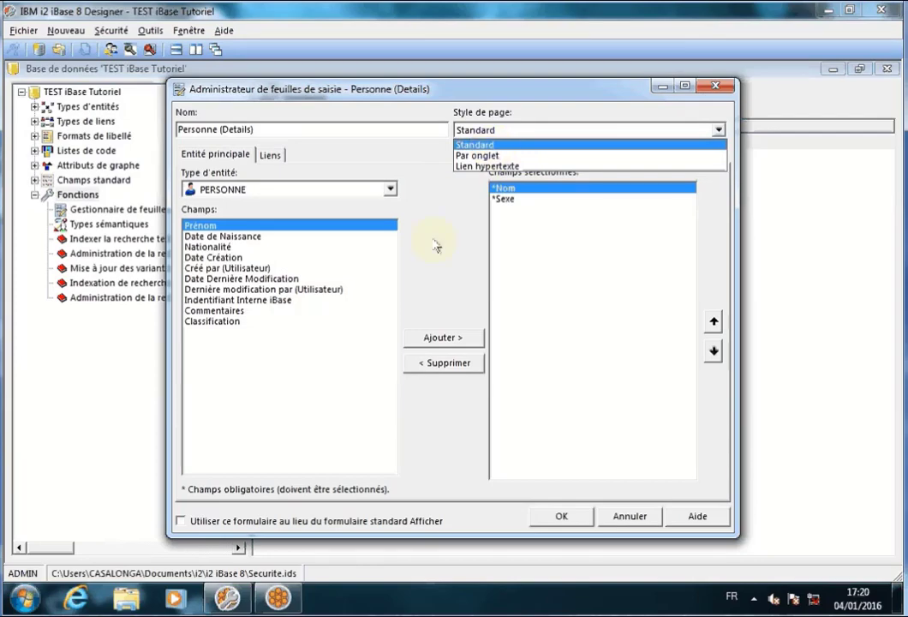
{"action": "left_click", "coordinate": [461, 239]}
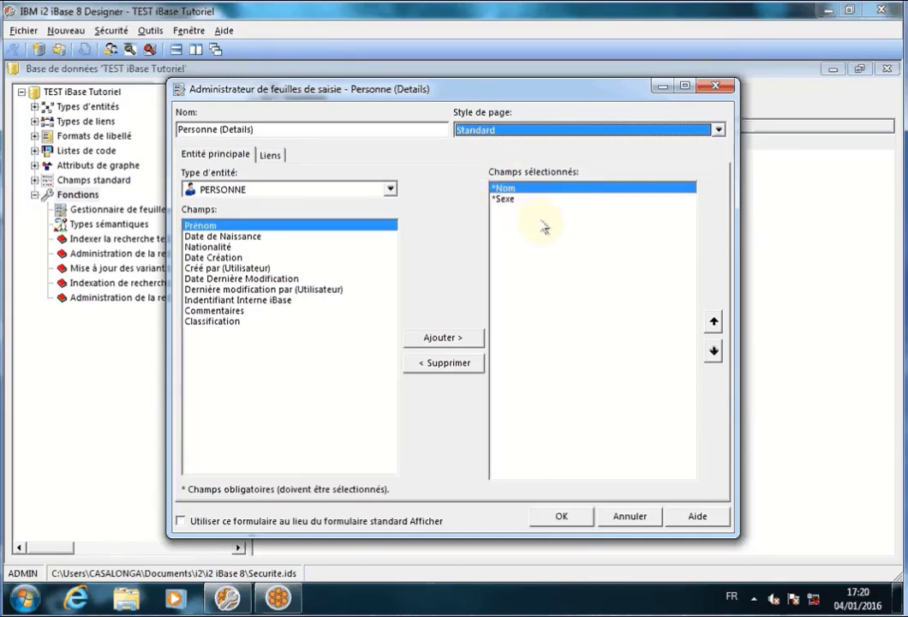
Switch to iBase to review the layout of the new Offender form, and return to the datasheet definition in iBase Designer
{"action": "left_click", "coordinate": [276, 602]}
{"action": "left_click", "coordinate": [281, 86]}
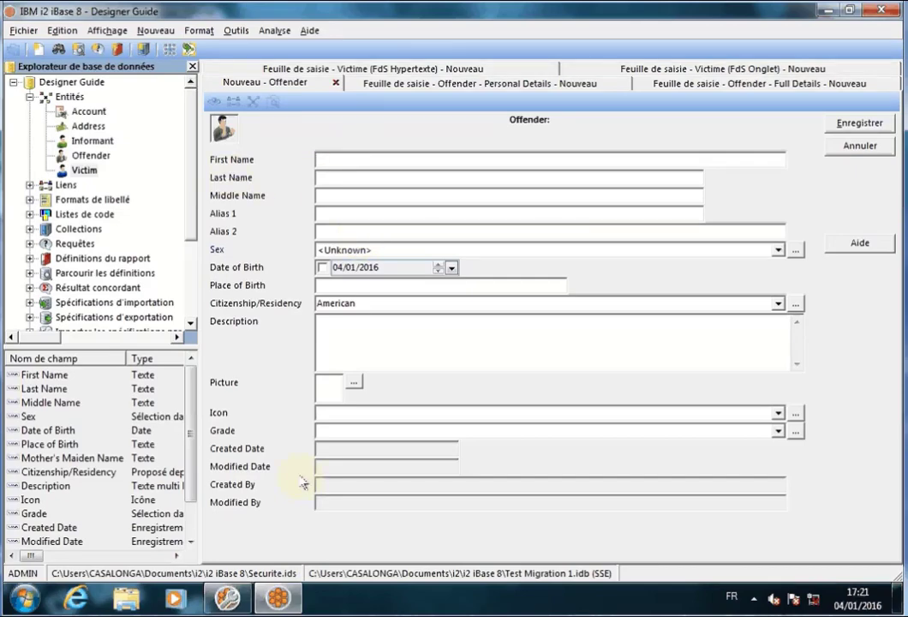
{"action": "left_click", "coordinate": [274, 599]}
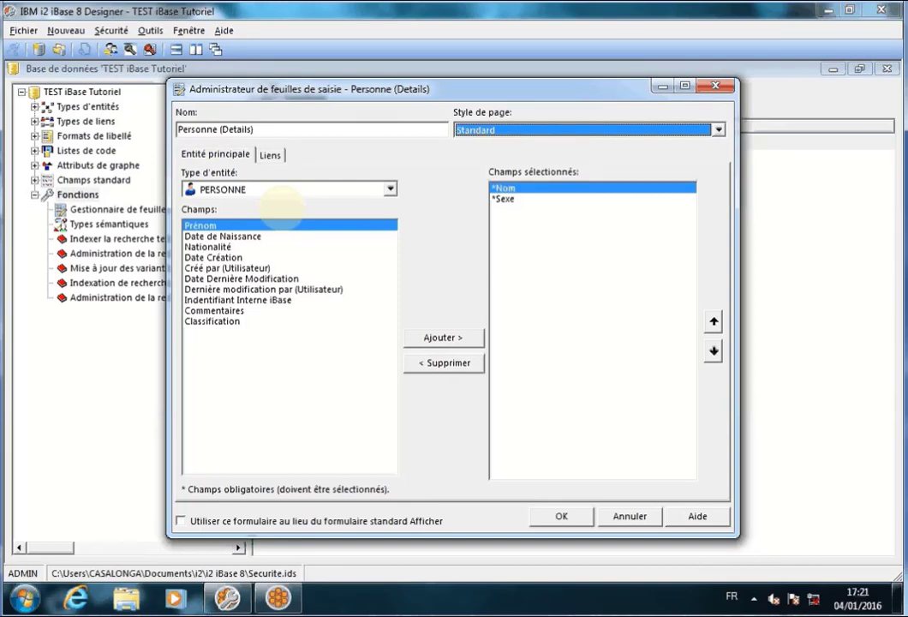
Add the Date de Naissance, Nationalité, Commentaires and Prénom fields to the datasheet's selected fields
{"action": "double_click", "coordinate": [217, 236]}
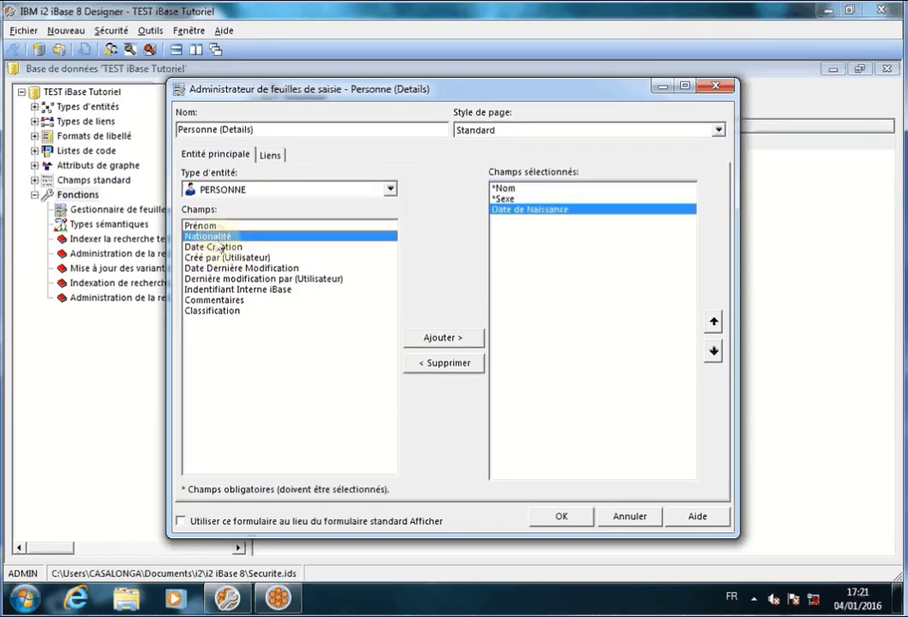
{"action": "double_click", "coordinate": [219, 236]}
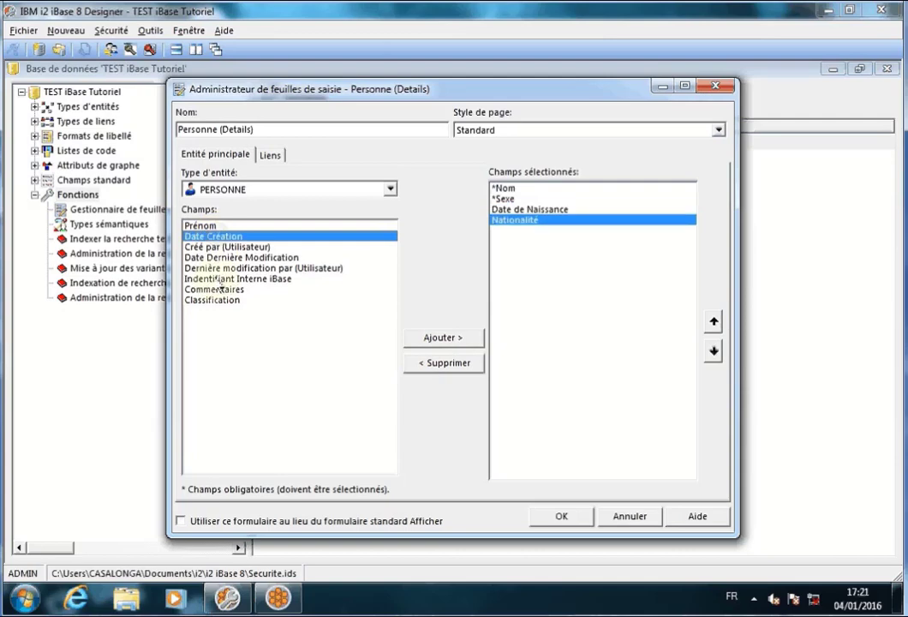
{"action": "double_click", "coordinate": [219, 290]}
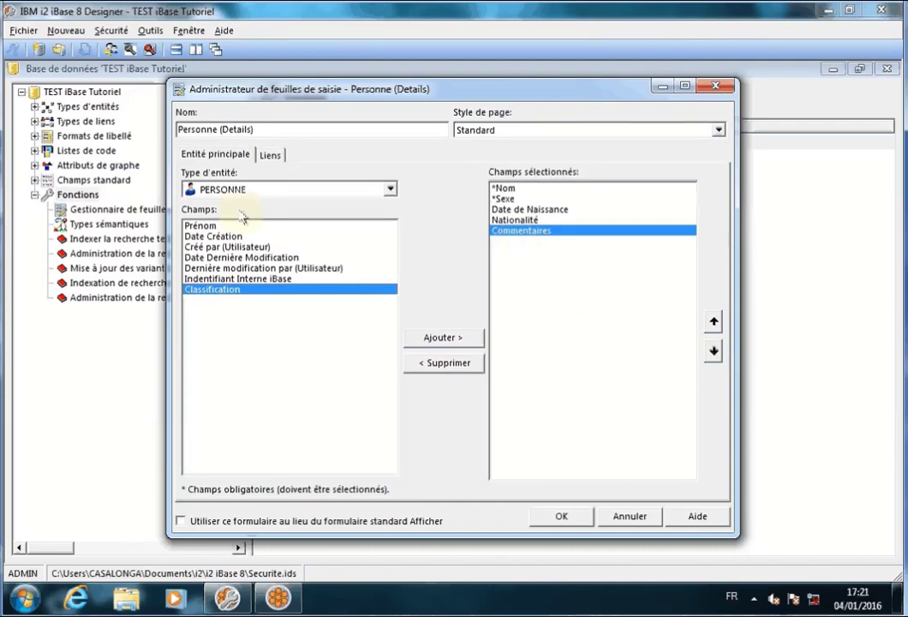
{"action": "double_click", "coordinate": [205, 226]}
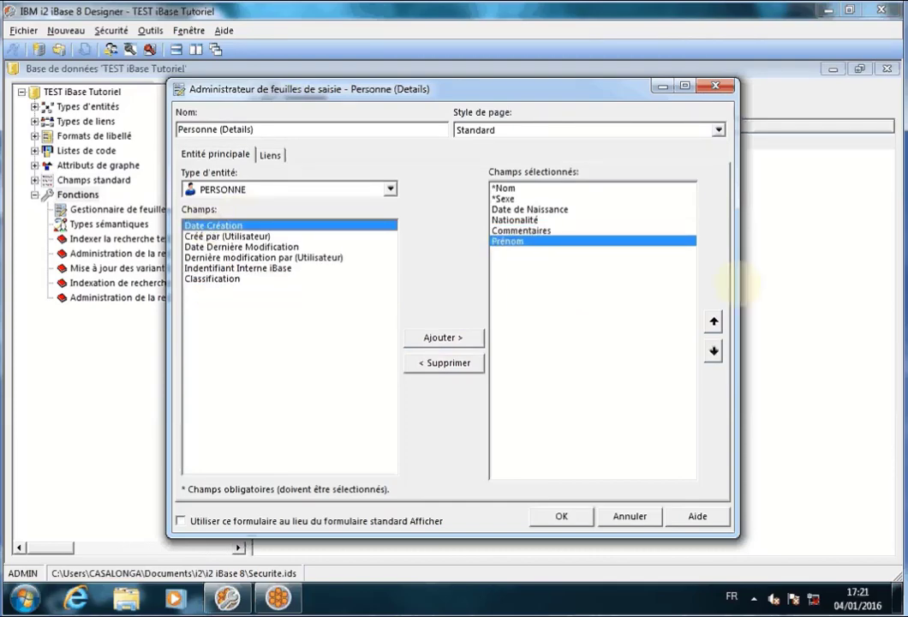
Move the Prénom field up to directly below Nom in the selected fields
{"action": "left_click", "coordinate": [713, 322]}
{"action": "left_click", "coordinate": [714, 322]}
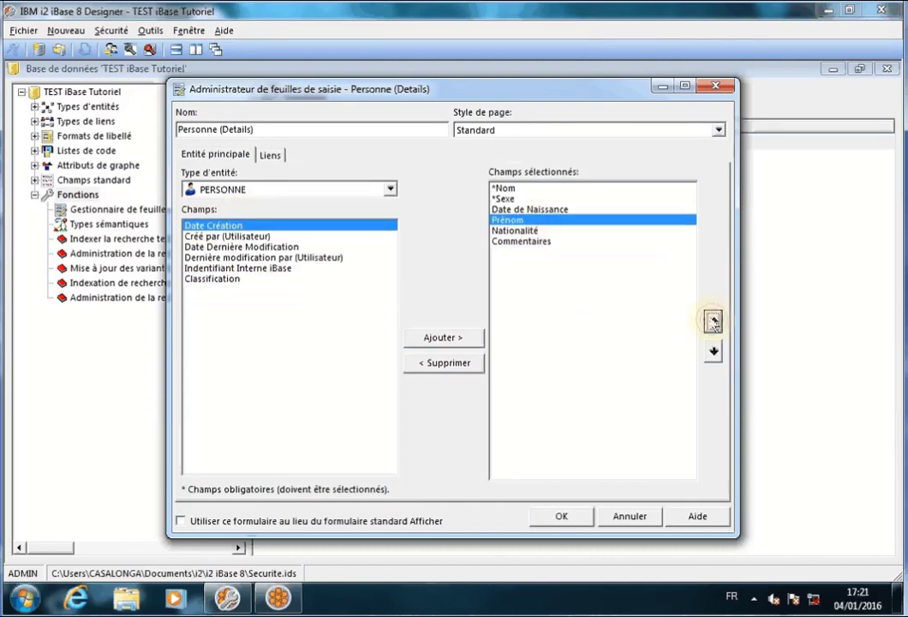
{"action": "left_click", "coordinate": [714, 321]}
{"action": "left_click", "coordinate": [713, 321]}
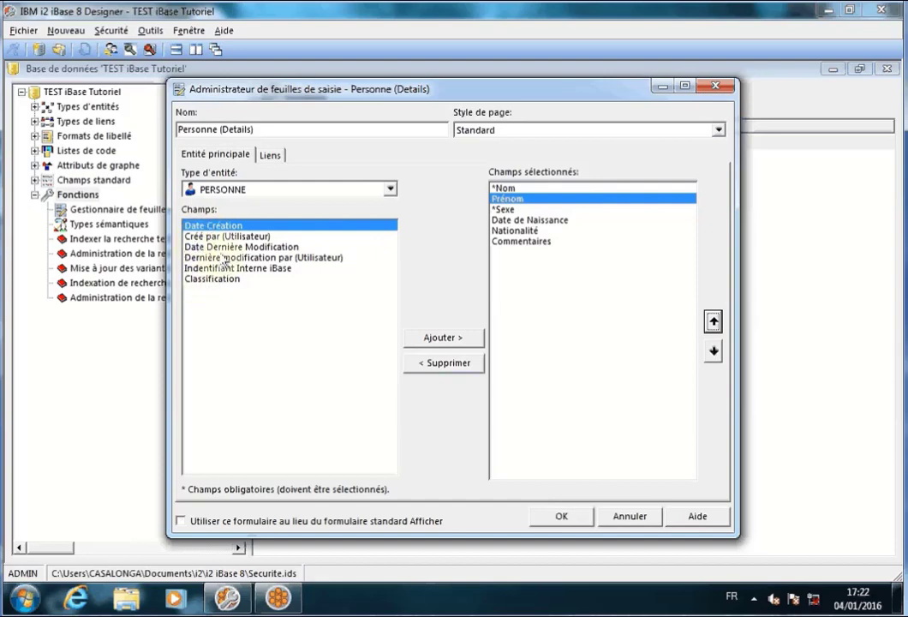
Remove Nationalité from the selected fields and save the Personne (Details) datasheet
{"action": "left_click", "coordinate": [522, 232]}
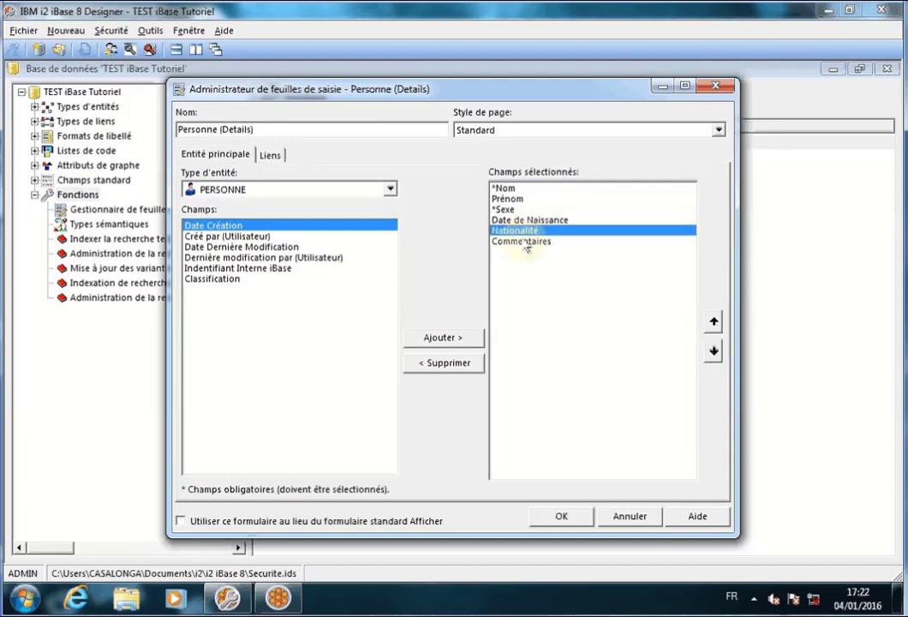
{"action": "left_click", "coordinate": [442, 364]}
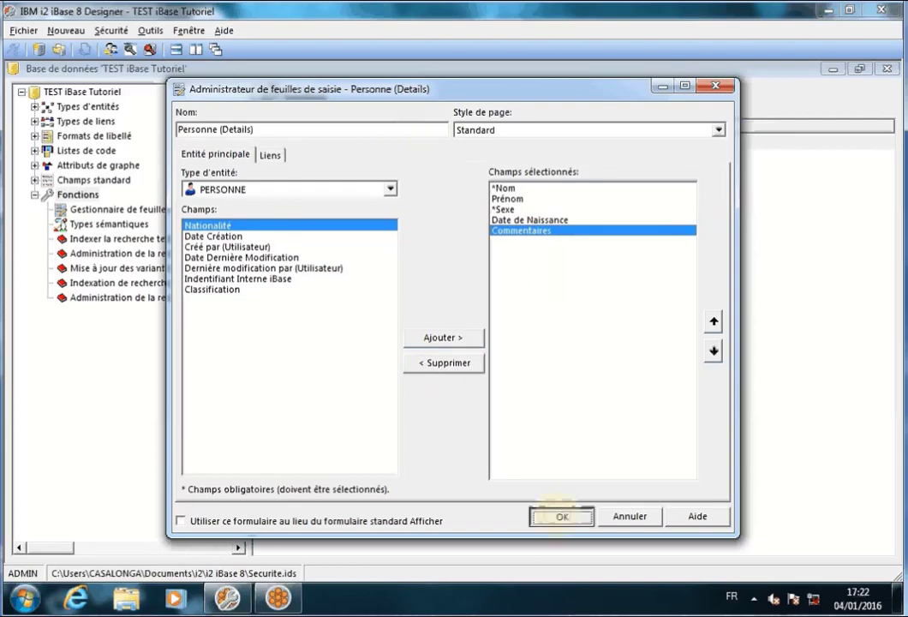
{"action": "left_click", "coordinate": [562, 517]}
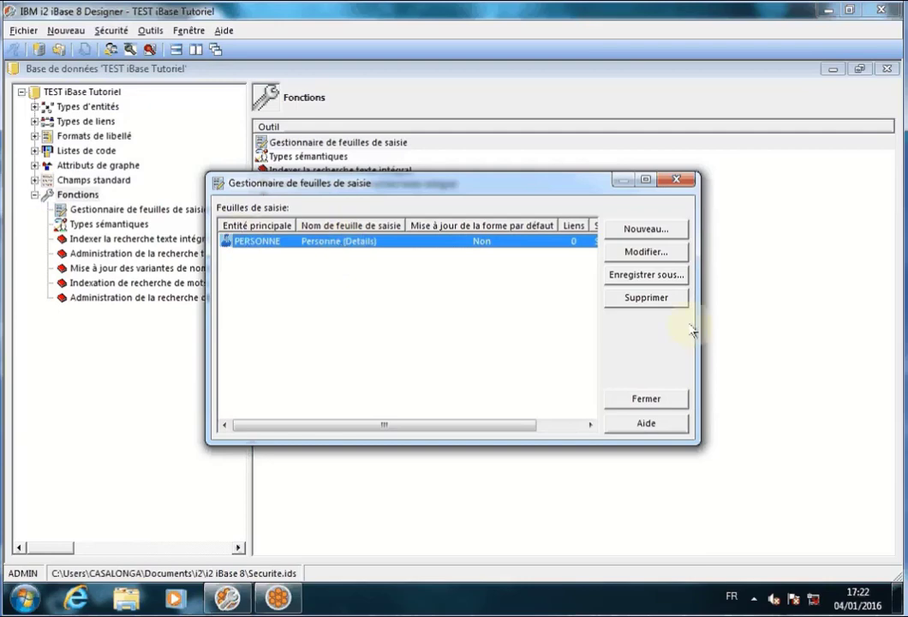
Create a new datasheet named Personne (Detail - Onglet) with the page style Par onglet
{"action": "left_click", "coordinate": [645, 229]}
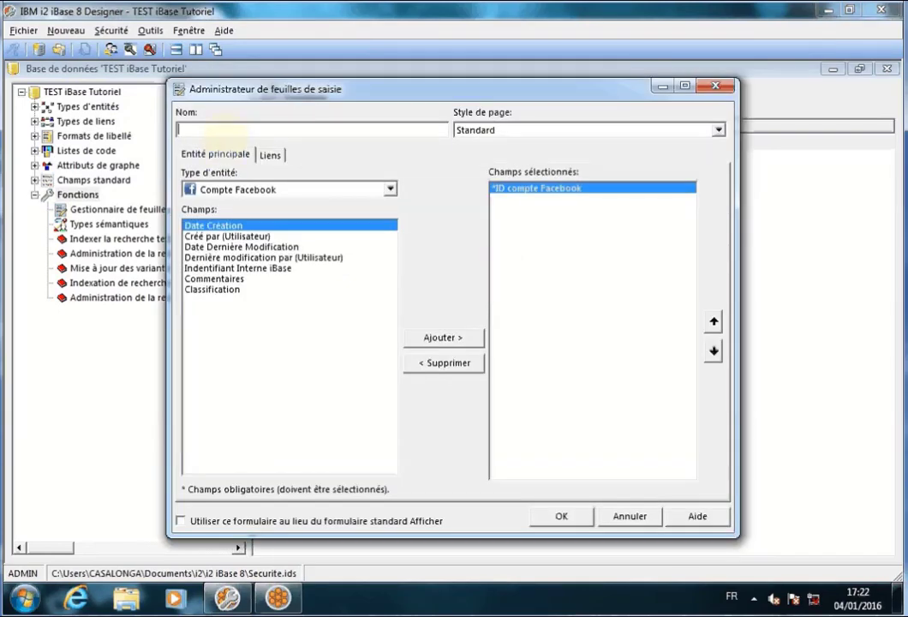
{"action": "type", "text": "Personne"}
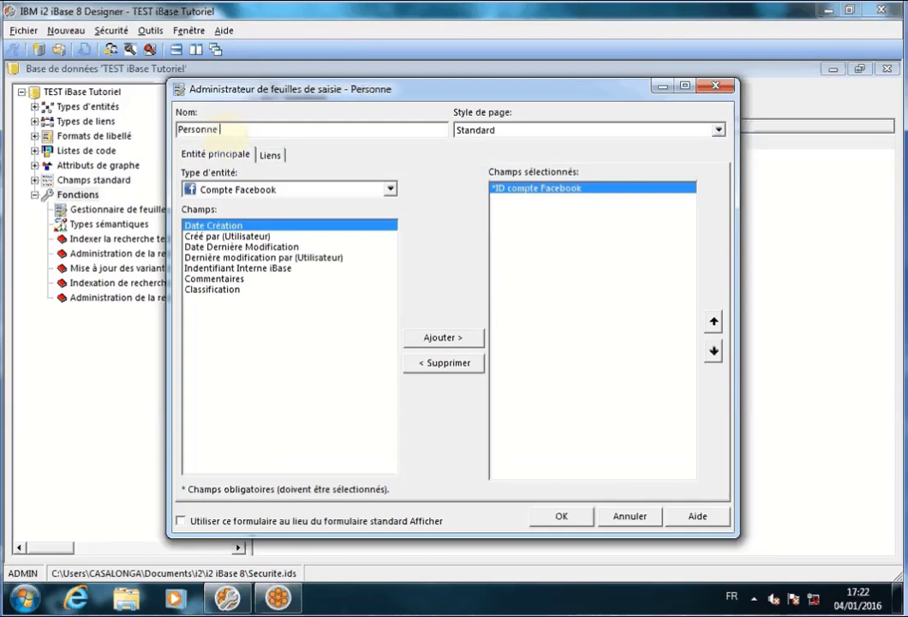
{"action": "type", "text": " (D"}
{"action": "type", "text": "at"}
{"action": "key", "text": "BackSpace"}
{"action": "key", "text": "BackSpace"}
{"action": "type", "text": "etail"}
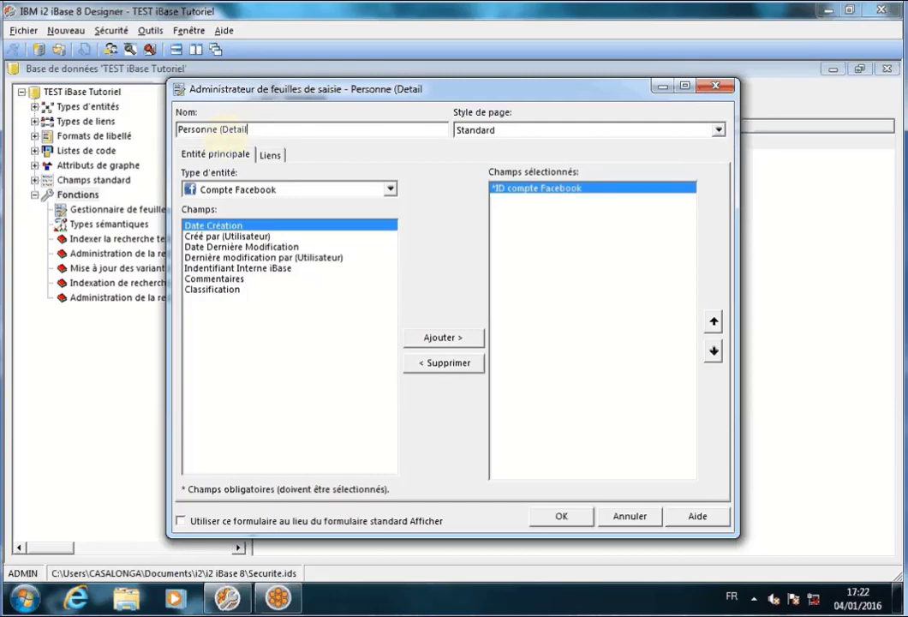
{"action": "type", "text": " - Onglet)"}
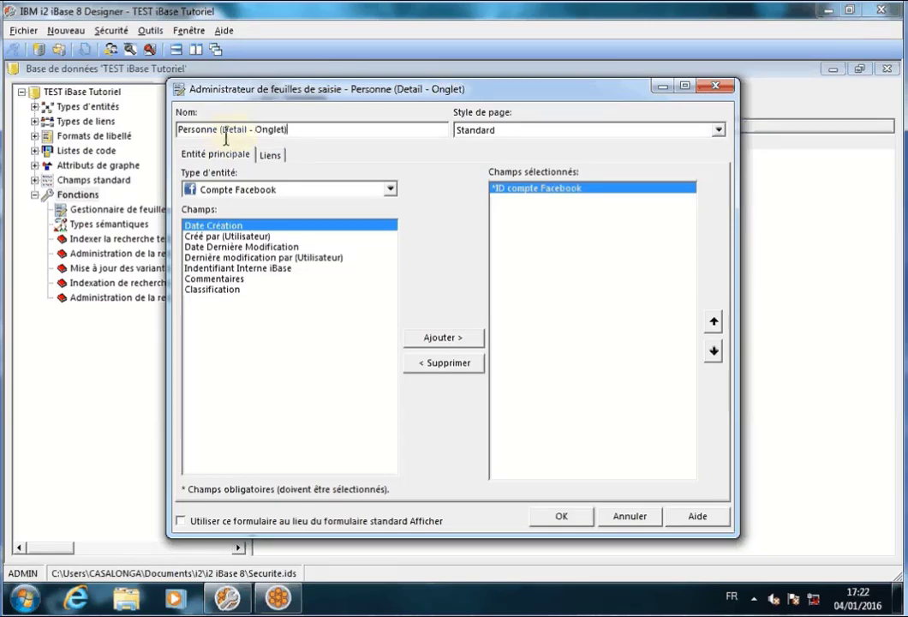
{"action": "left_click", "coordinate": [506, 131]}
{"action": "left_click", "coordinate": [486, 156]}
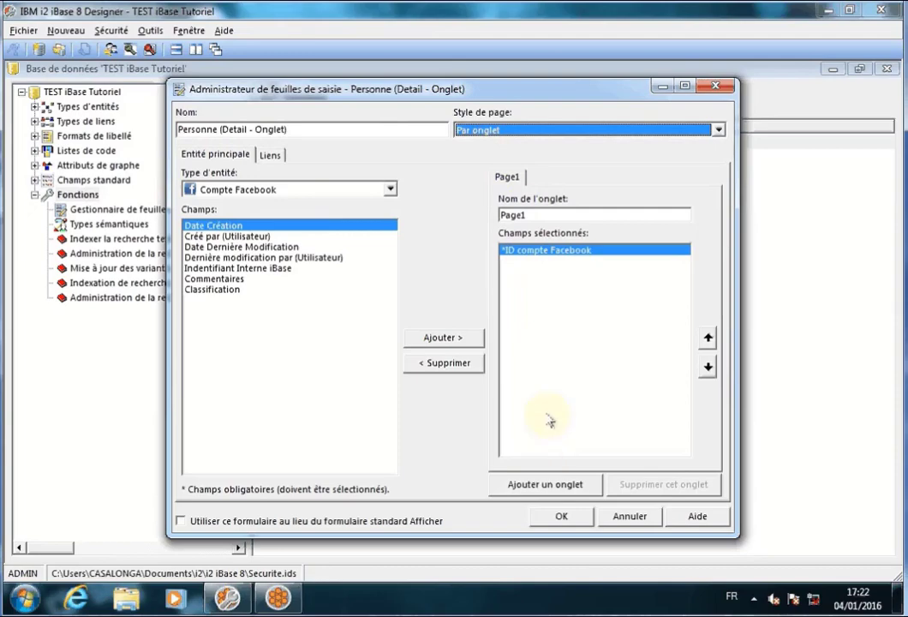
Name the datasheet's first tab Details
{"action": "double_click", "coordinate": [510, 216]}
{"action": "type", "text": "Details"}
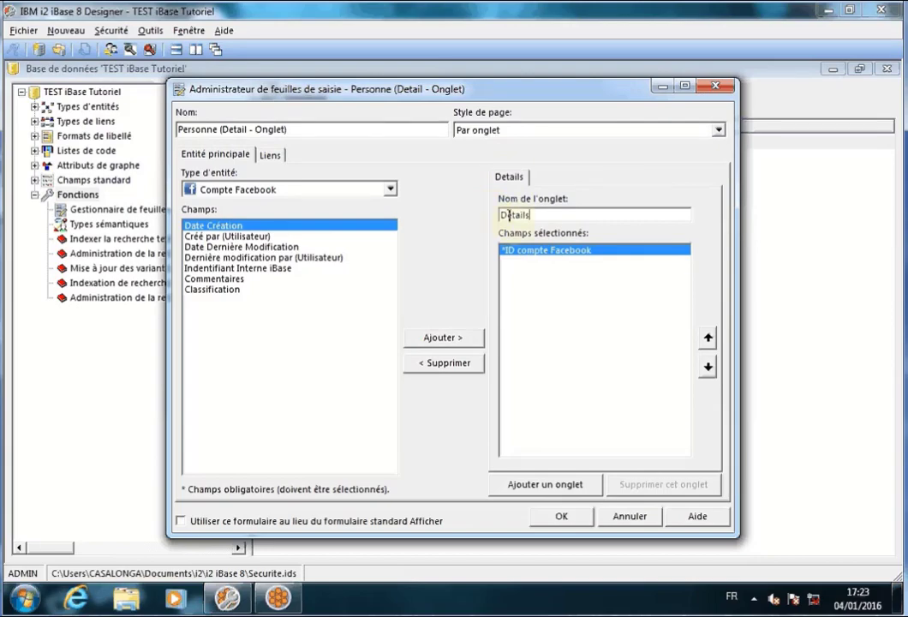
{"action": "left_click", "coordinate": [532, 294]}
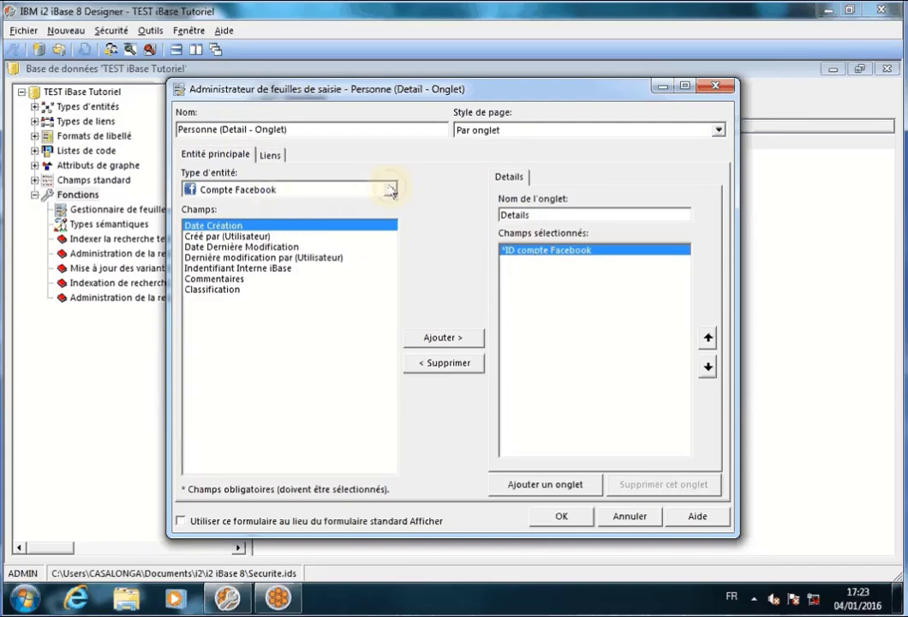
Set the entity type to PERSONNE and add the Prénom and Date de Naissance fields to the first tab
{"action": "left_click", "coordinate": [390, 188]}
{"action": "left_click", "coordinate": [224, 232]}
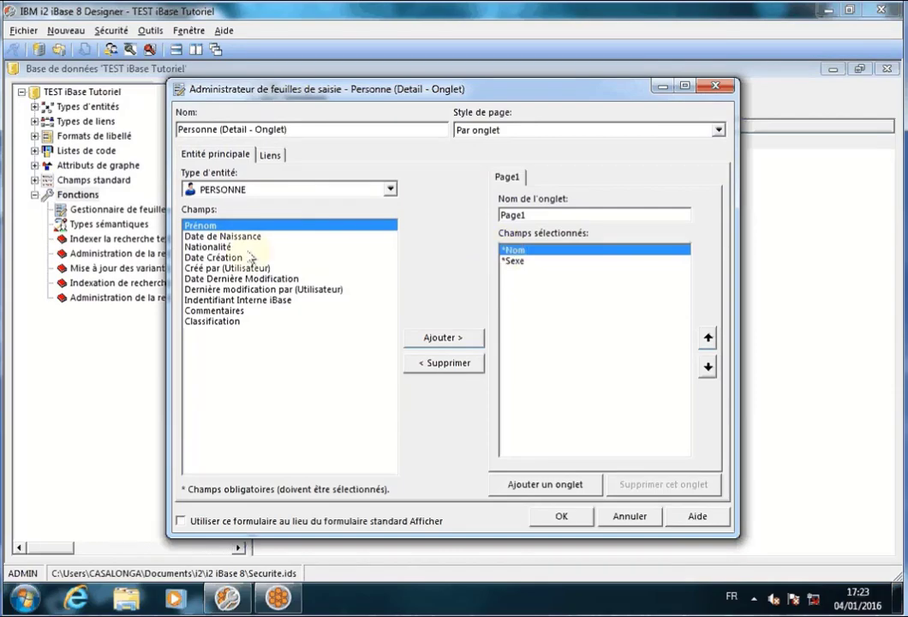
{"action": "double_click", "coordinate": [201, 225]}
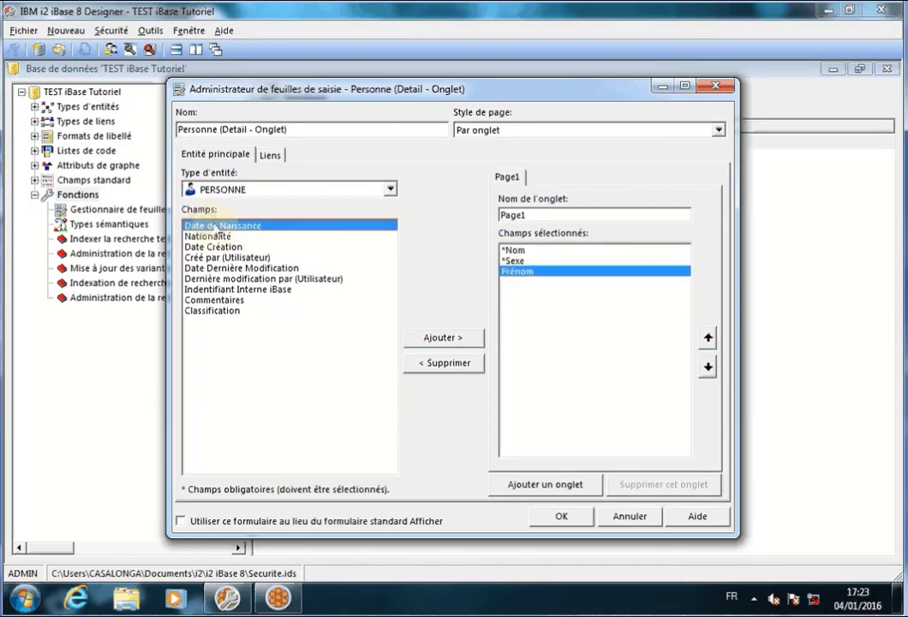
{"action": "double_click", "coordinate": [214, 227]}
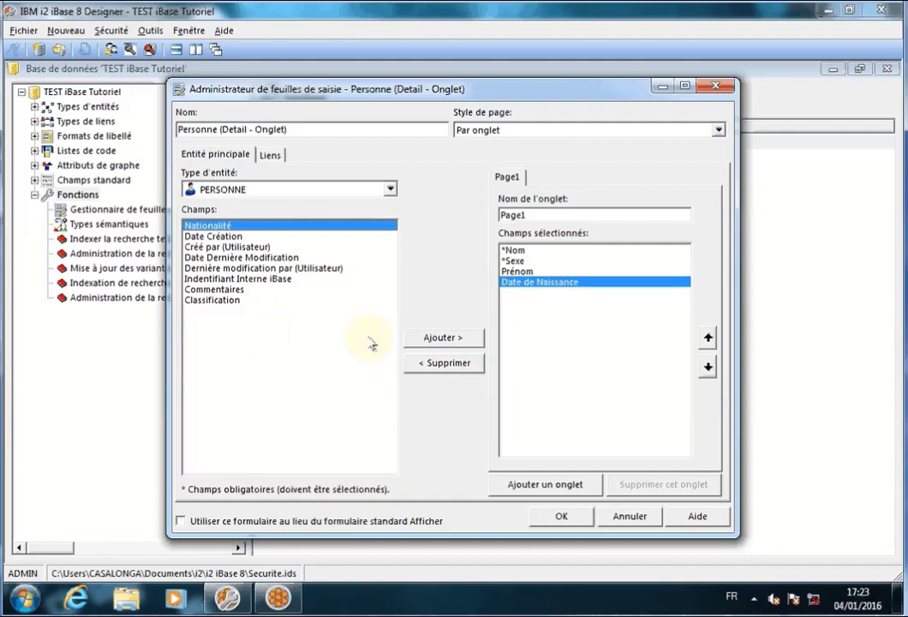
Add Nationalité and Commentaires to the first tab, and remove both from its selected fields again
{"action": "double_click", "coordinate": [212, 226]}
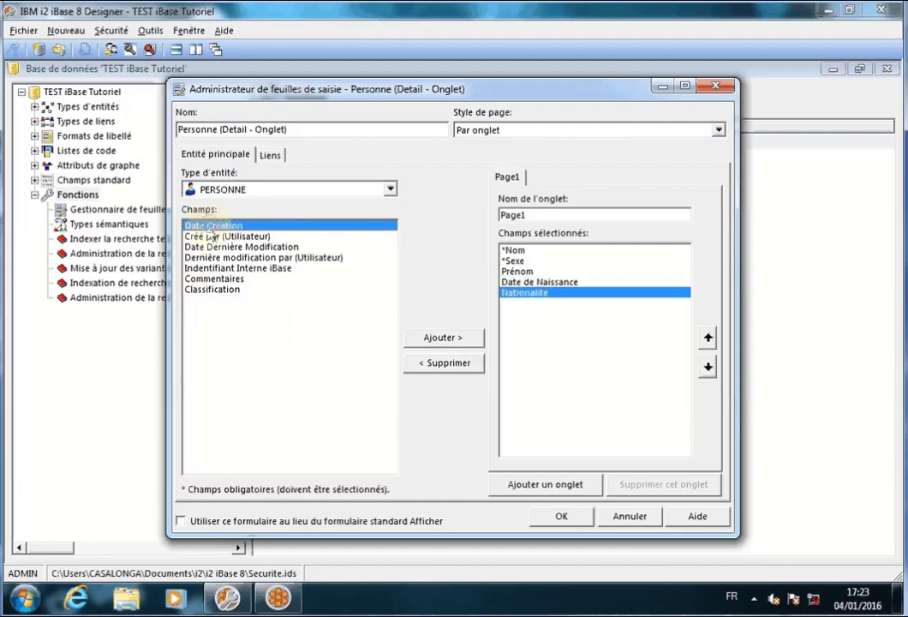
{"action": "double_click", "coordinate": [213, 279]}
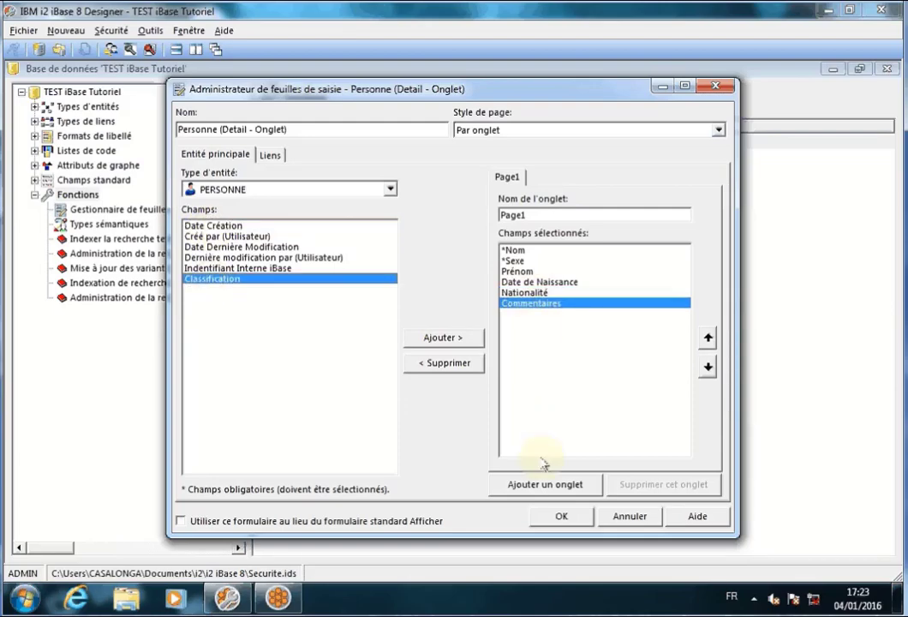
{"action": "left_click", "coordinate": [446, 364]}
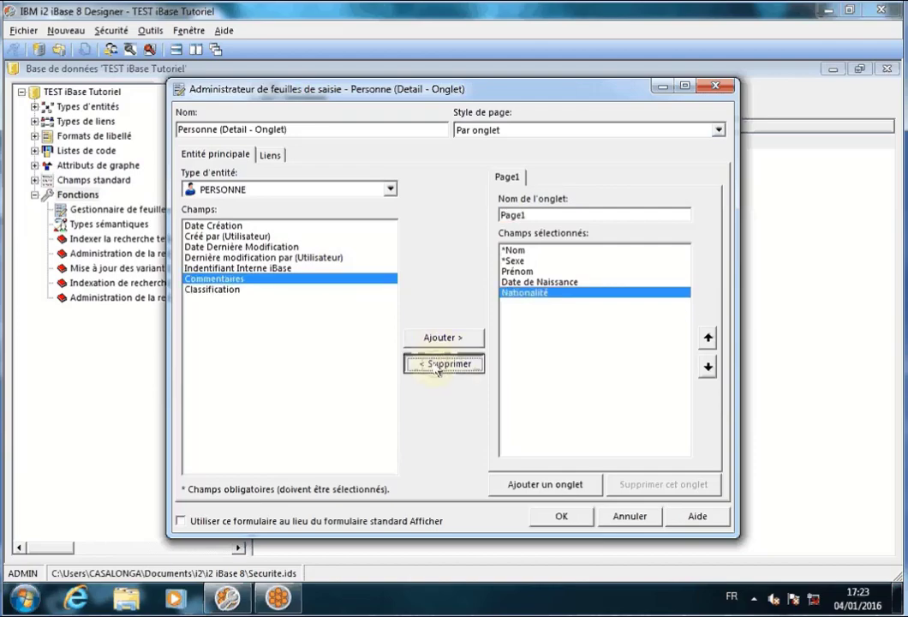
{"action": "left_click", "coordinate": [444, 364]}
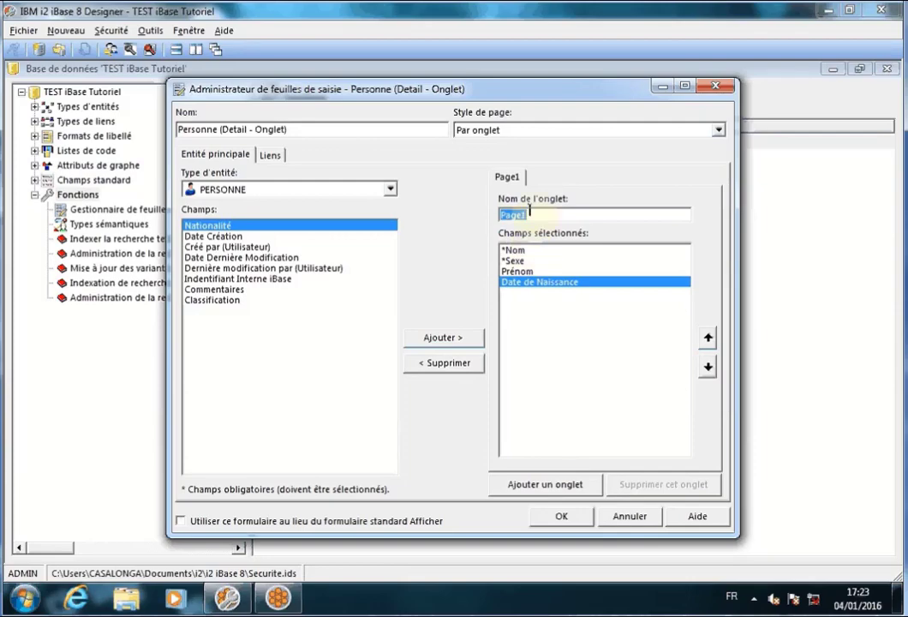
Name the first tab Principale and add a second tab to the datasheet
{"action": "type", "text": "Deta"}
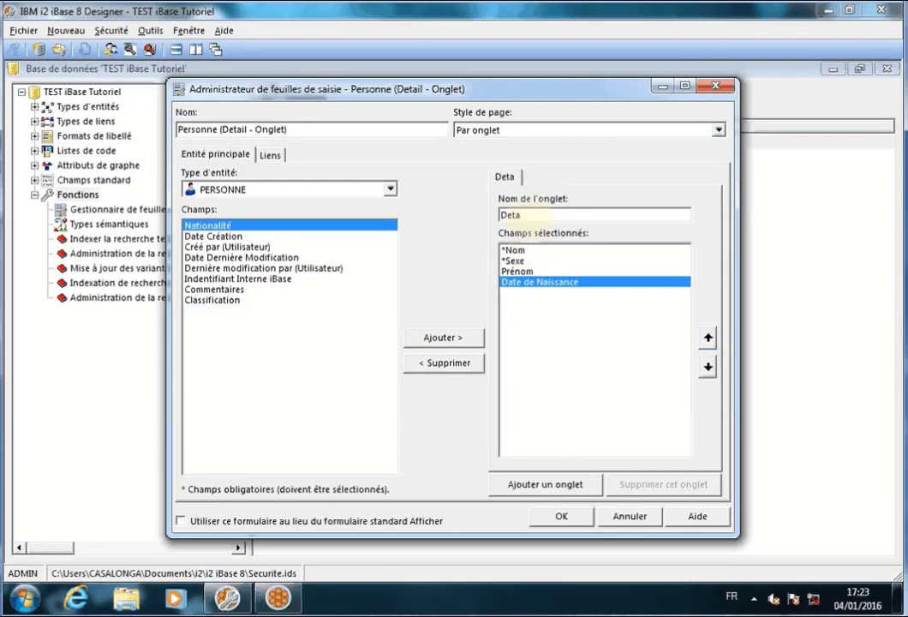
{"action": "key", "text": "BackSpace"}
{"action": "key", "text": "BackSpace"}
{"action": "key", "text": "BackSpace"}
{"action": "key", "text": "BackSpace"}
{"action": "type", "text": "Principale"}
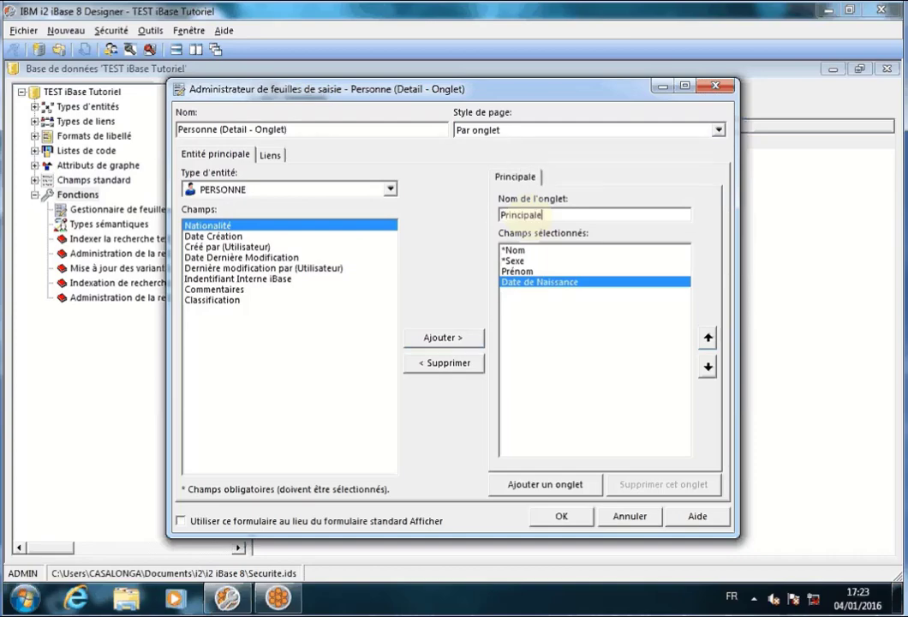
{"action": "left_click", "coordinate": [525, 484]}
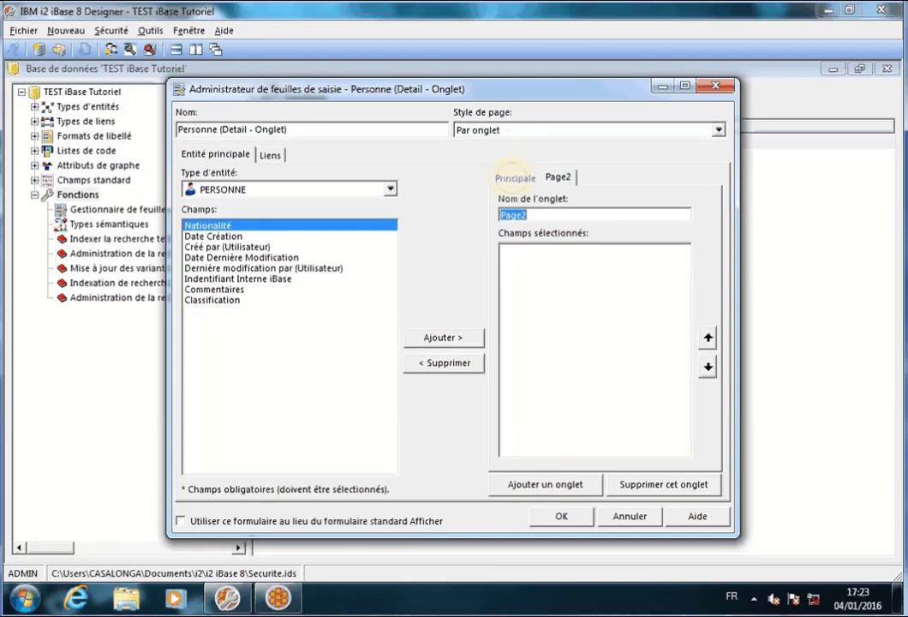
Move Prénom up to directly below Nom in the selected fields of the Principale tab
{"action": "left_click", "coordinate": [515, 178]}
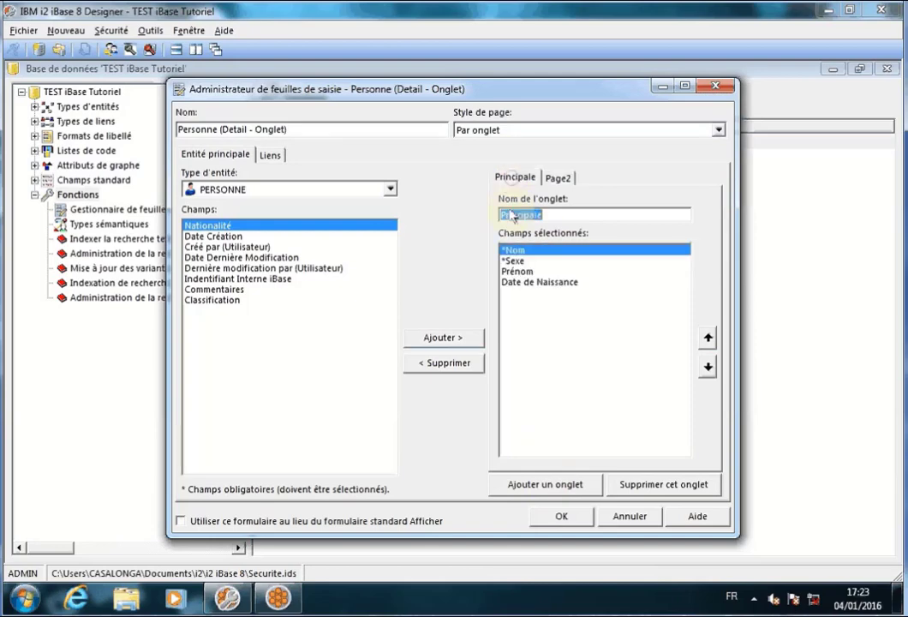
{"action": "left_click", "coordinate": [517, 271]}
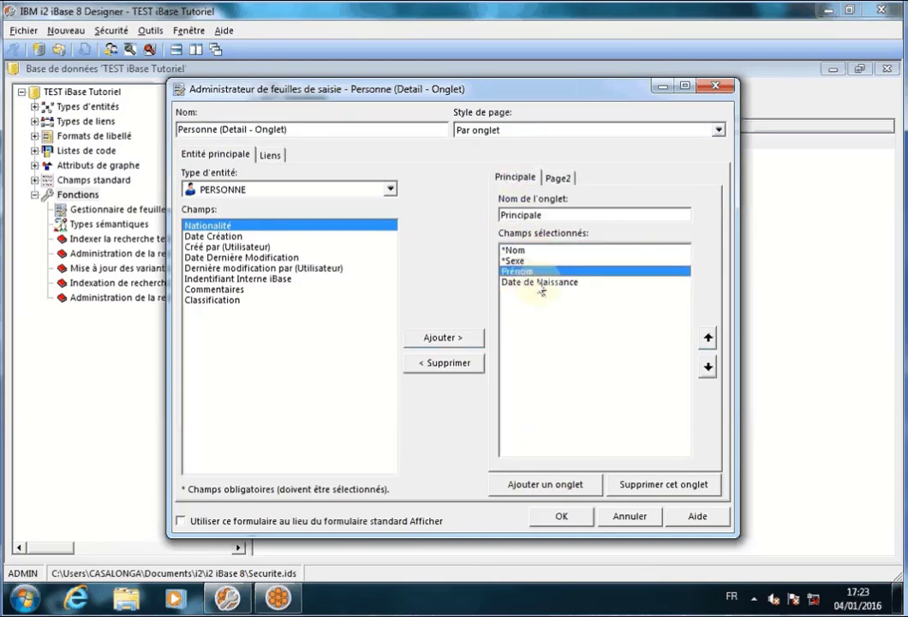
{"action": "left_click", "coordinate": [708, 337]}
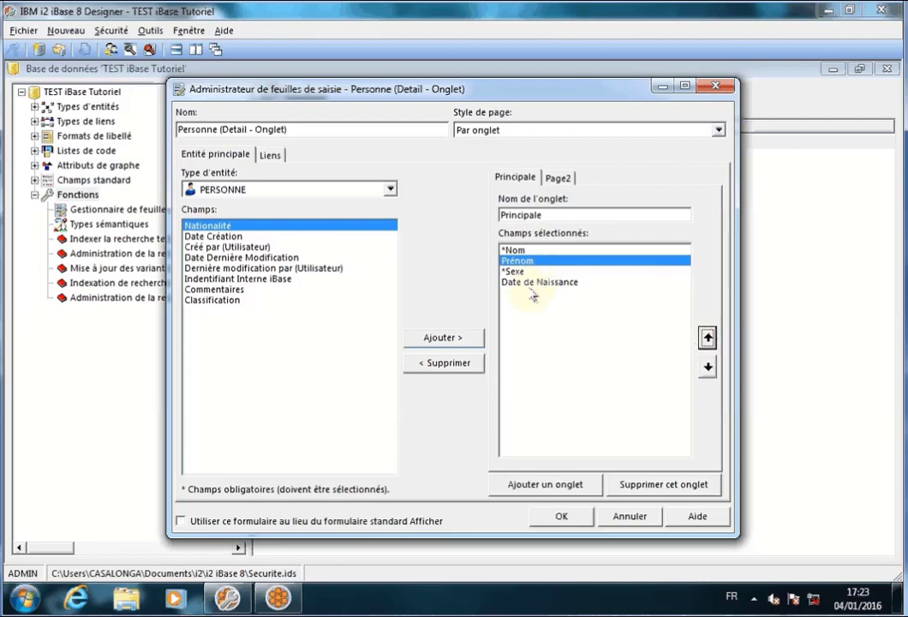
Add the Nationalité and Commentaires fields to the second tab and name that tab Annexe
{"action": "left_click", "coordinate": [558, 179]}
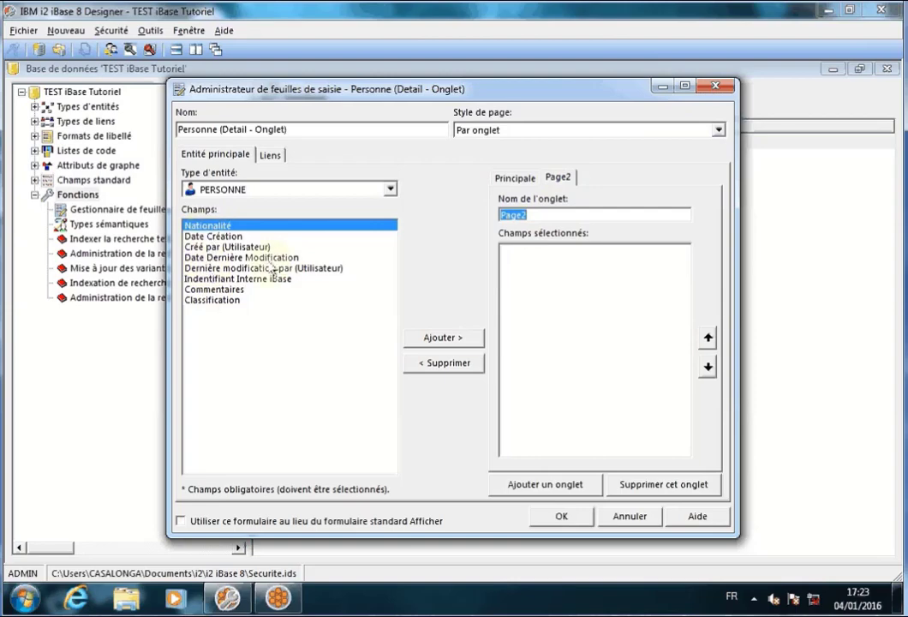
{"action": "left_click", "coordinate": [434, 337]}
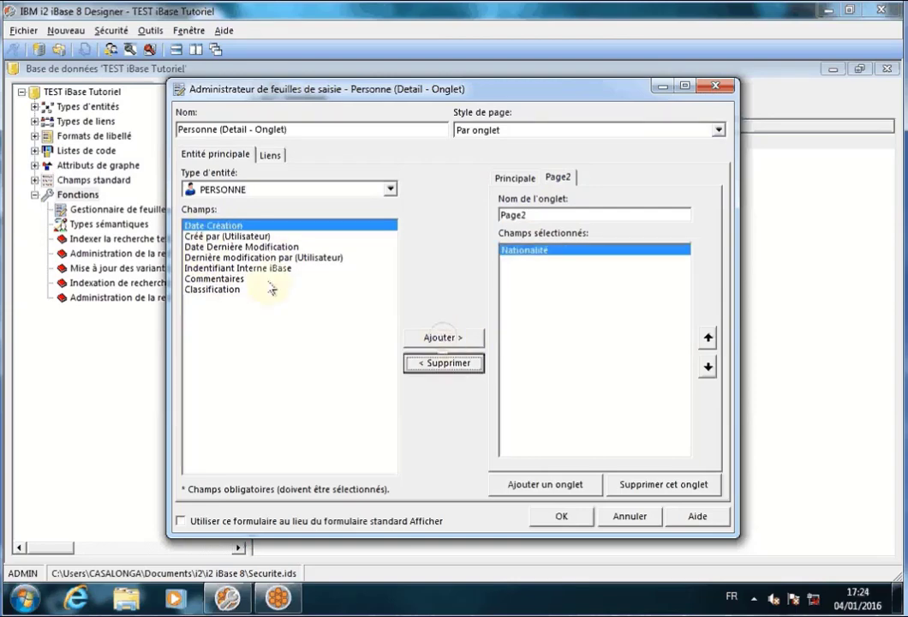
{"action": "left_click", "coordinate": [225, 278]}
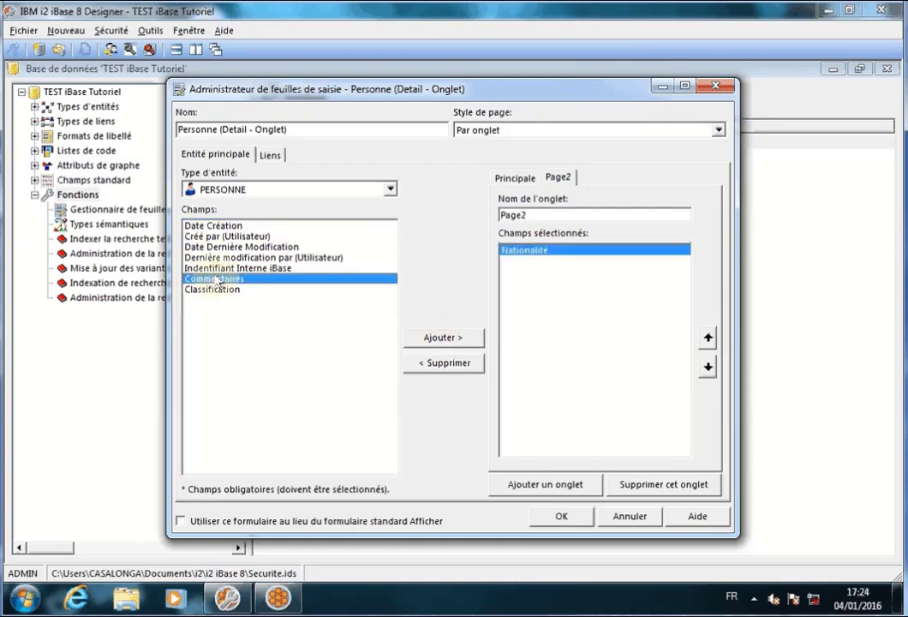
{"action": "left_click", "coordinate": [428, 339]}
{"action": "left_click_drag", "start_coordinate": [546, 215], "coordinate": [477, 208]}
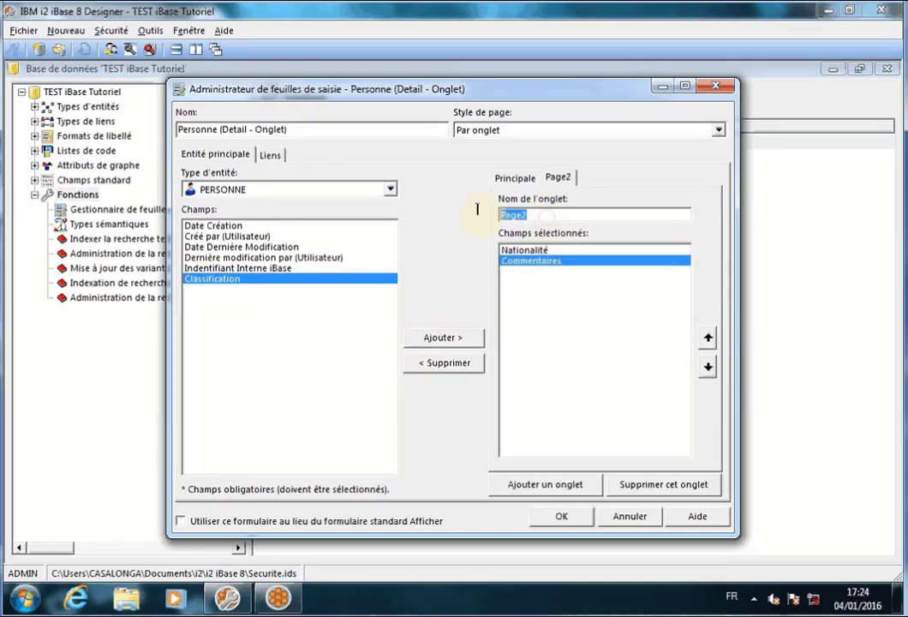
{"action": "type", "text": "A"}
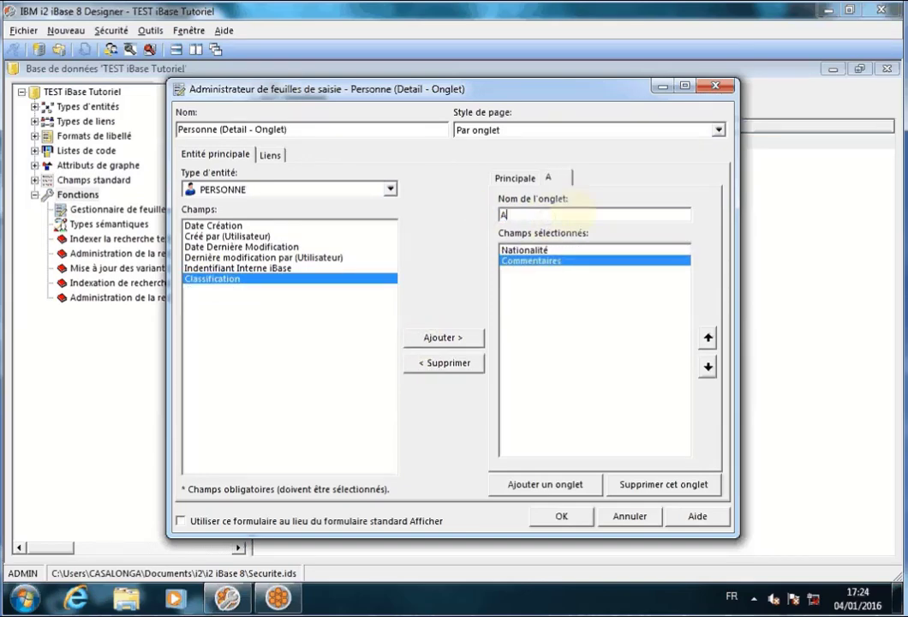
{"action": "type", "text": "nnexe"}
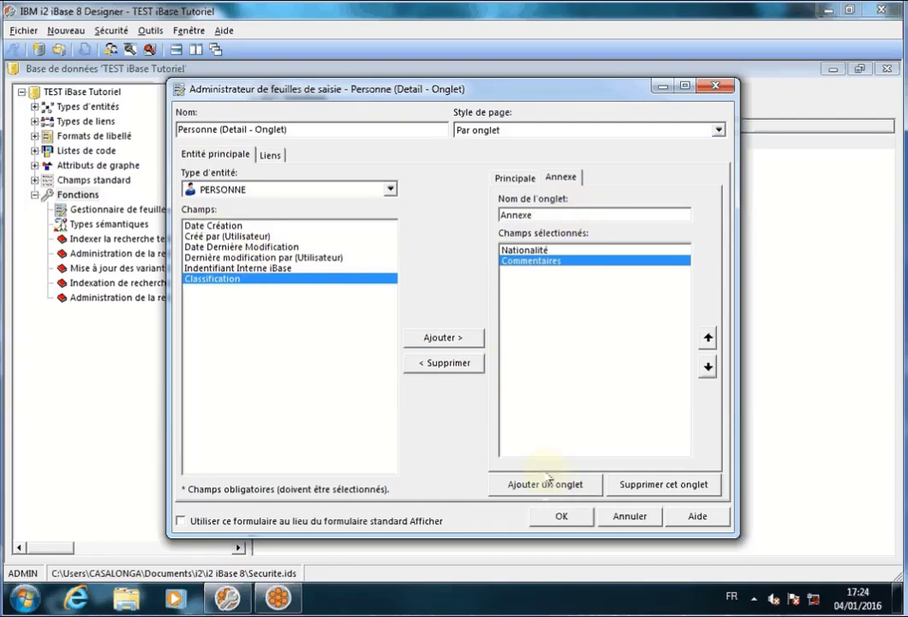
Add a third tab to the datasheet and name it Chps systèmes
{"action": "left_click", "coordinate": [545, 484]}
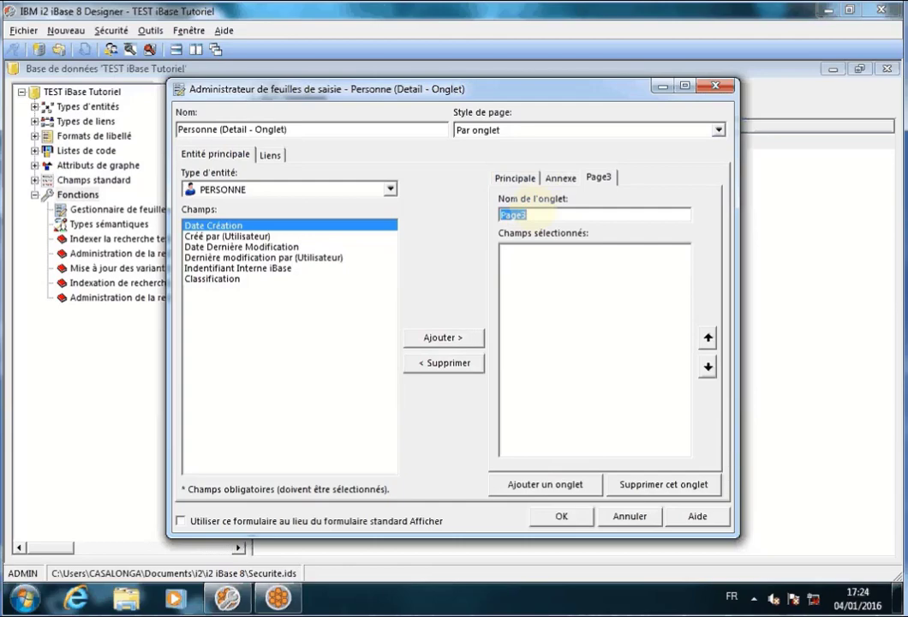
{"action": "type", "text": "Cho"}
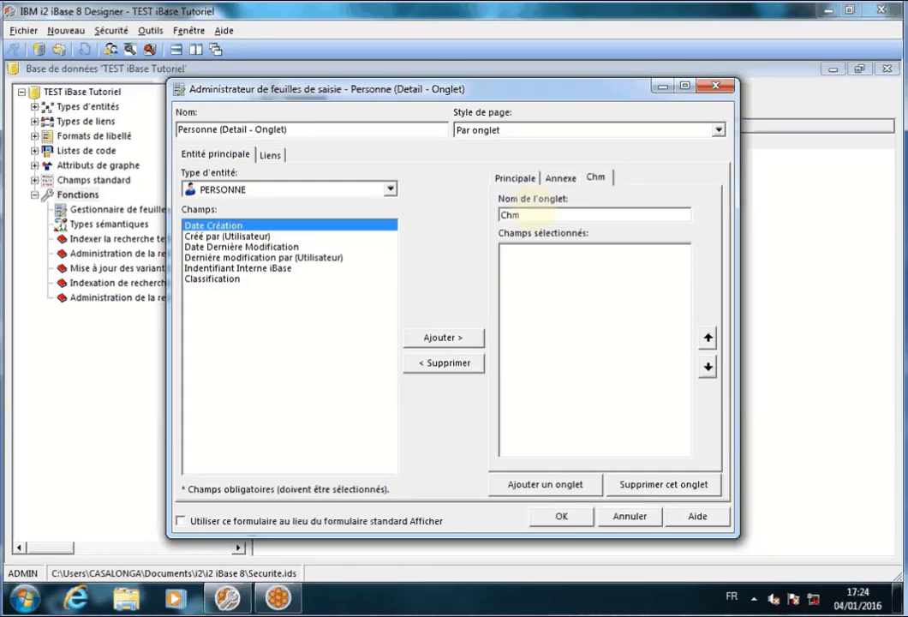
{"action": "key", "text": "BackSpace"}
{"action": "type", "text": "ap"}
{"action": "key", "text": "BackSpace"}
{"action": "key", "text": "BackSpace"}
{"action": "type", "text": "ps systèmes"}
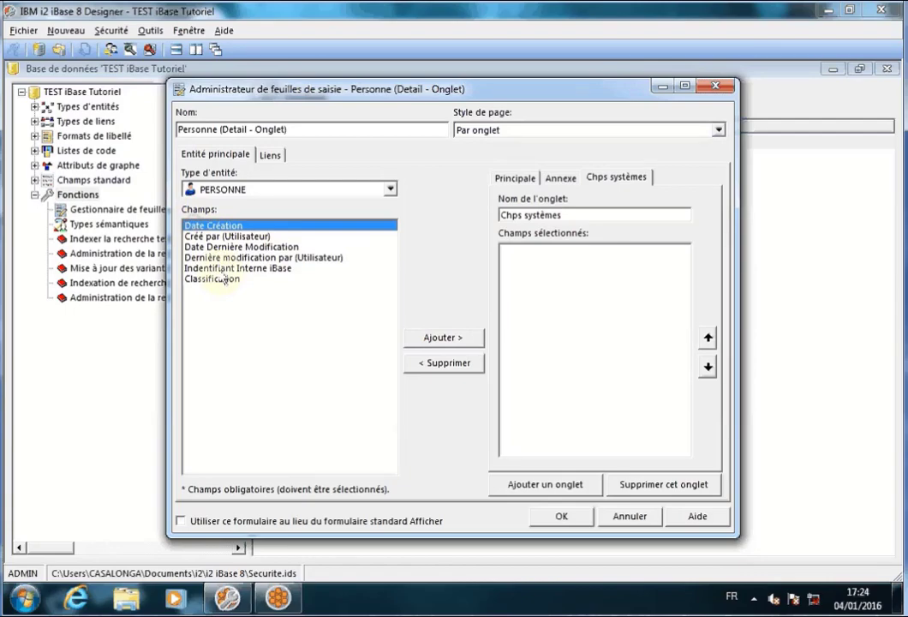
Add all remaining available fields, from Date Création to Classification, to the Chps systèmes tab
{"action": "left_click", "coordinate": [202, 285], "text": "shift"}
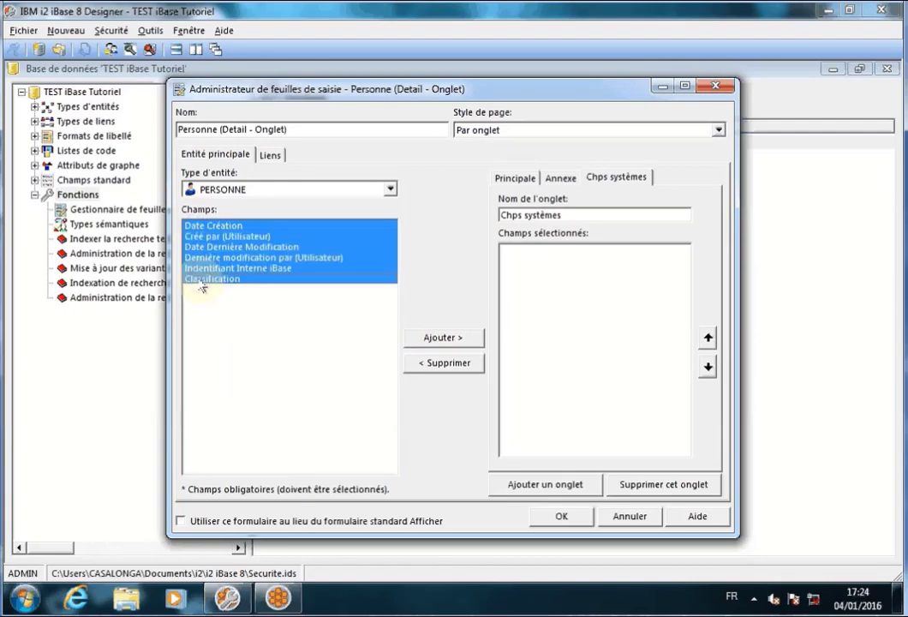
{"action": "left_click", "coordinate": [447, 341]}
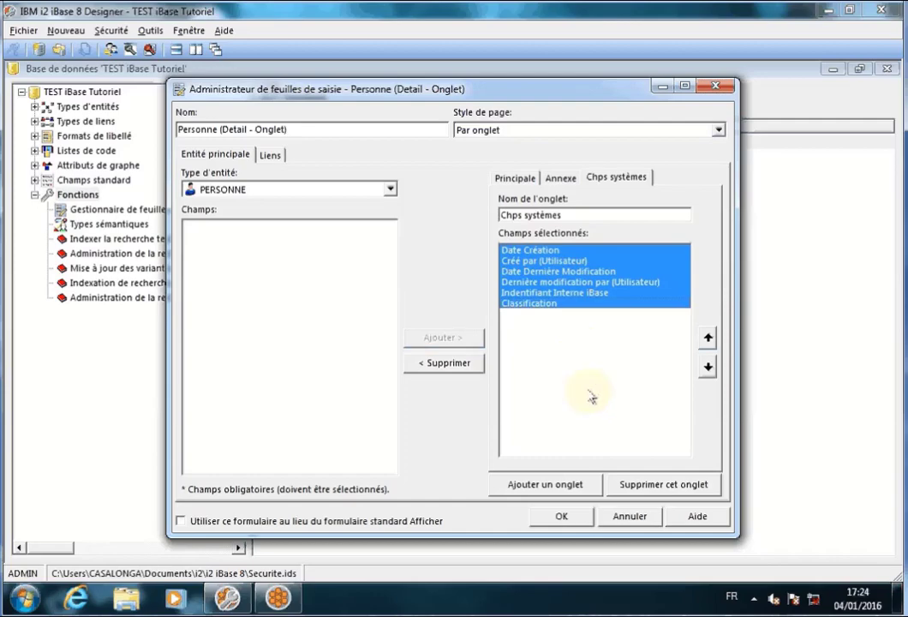
{"action": "left_click", "coordinate": [590, 303]}
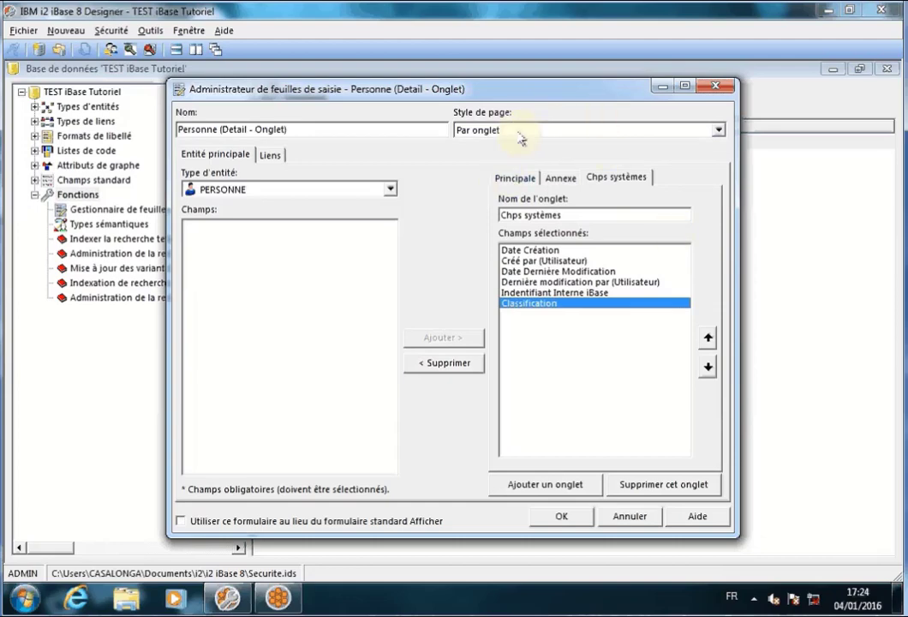
Review the fields on the three tabs and set the datasheet's page style to Lien hypertexte
{"action": "left_click", "coordinate": [520, 178]}
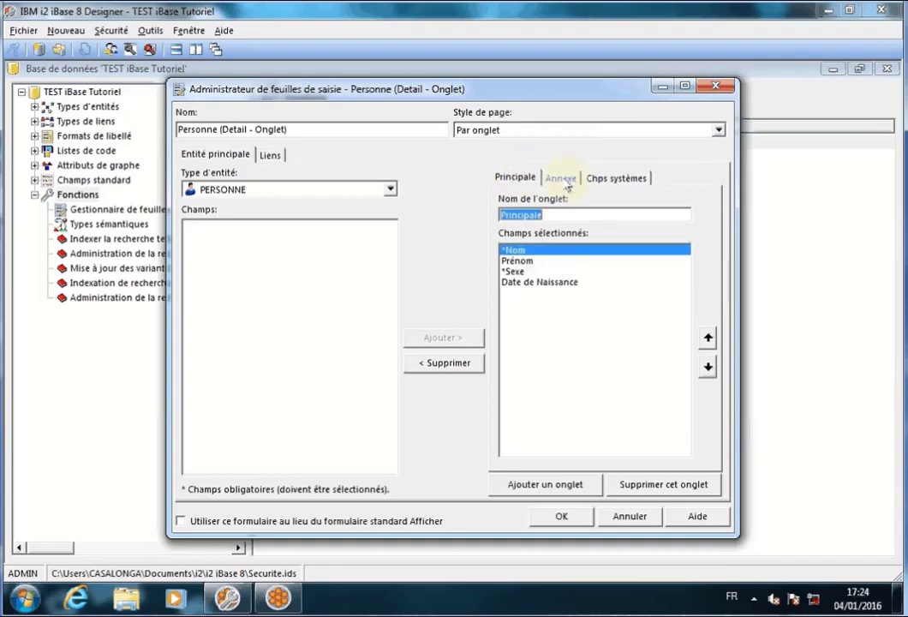
{"action": "left_click", "coordinate": [563, 180]}
{"action": "left_click", "coordinate": [616, 177]}
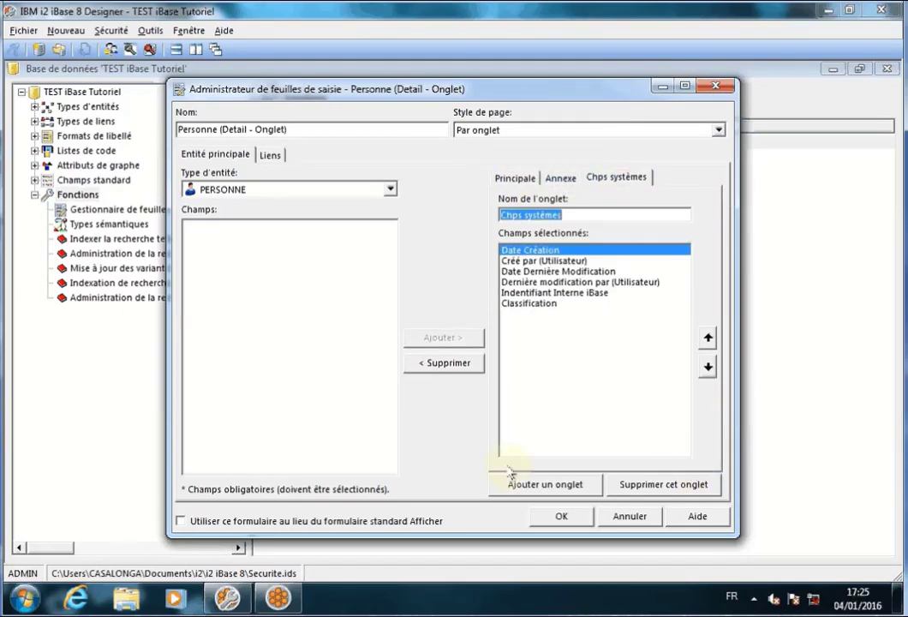
{"action": "left_click", "coordinate": [572, 130]}
{"action": "left_click", "coordinate": [515, 166]}
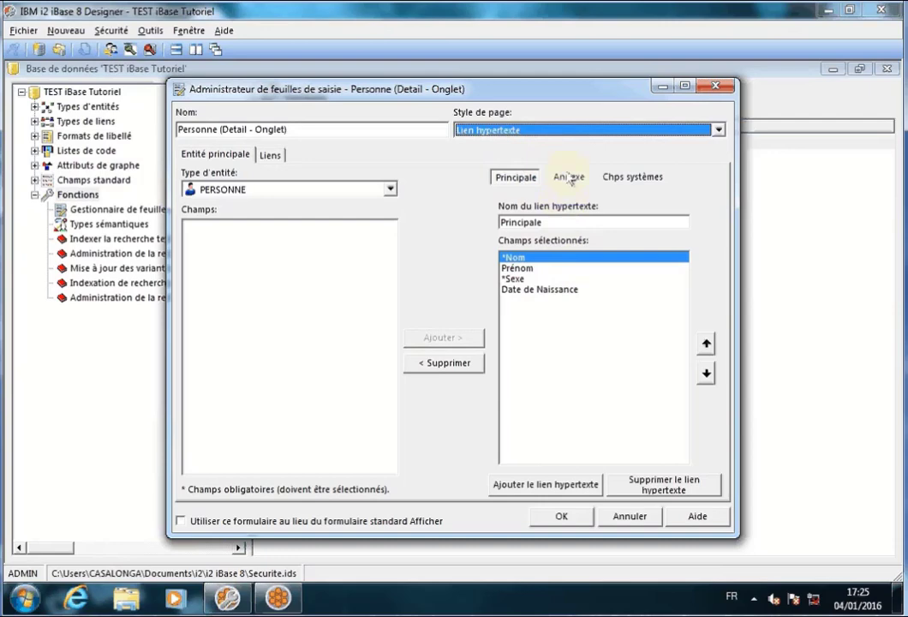
Review the fields on the Annexe and Chps systèmes hyperlink pages, and set the datasheet's page style to Par onglet
{"action": "left_click", "coordinate": [569, 176]}
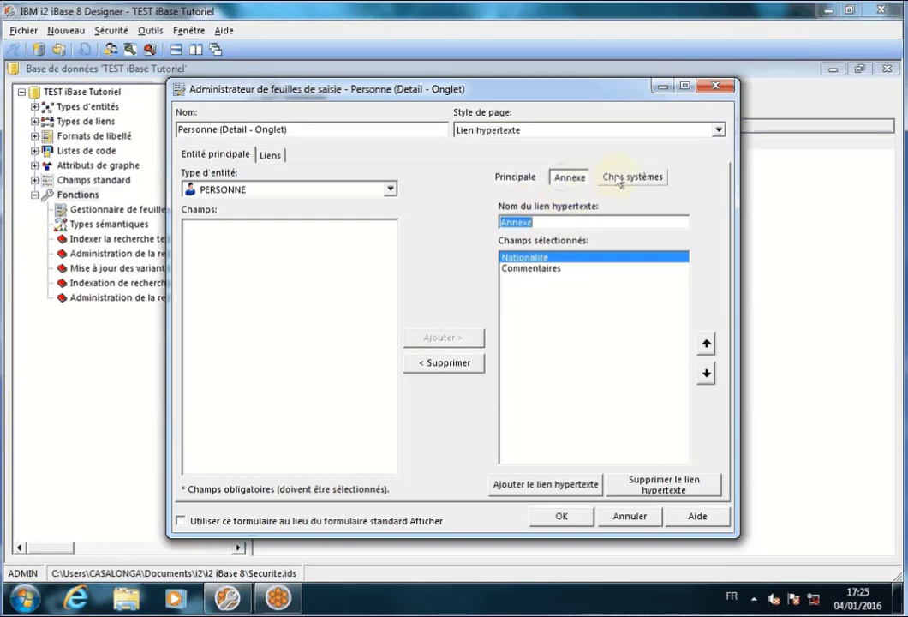
{"action": "left_click", "coordinate": [630, 178]}
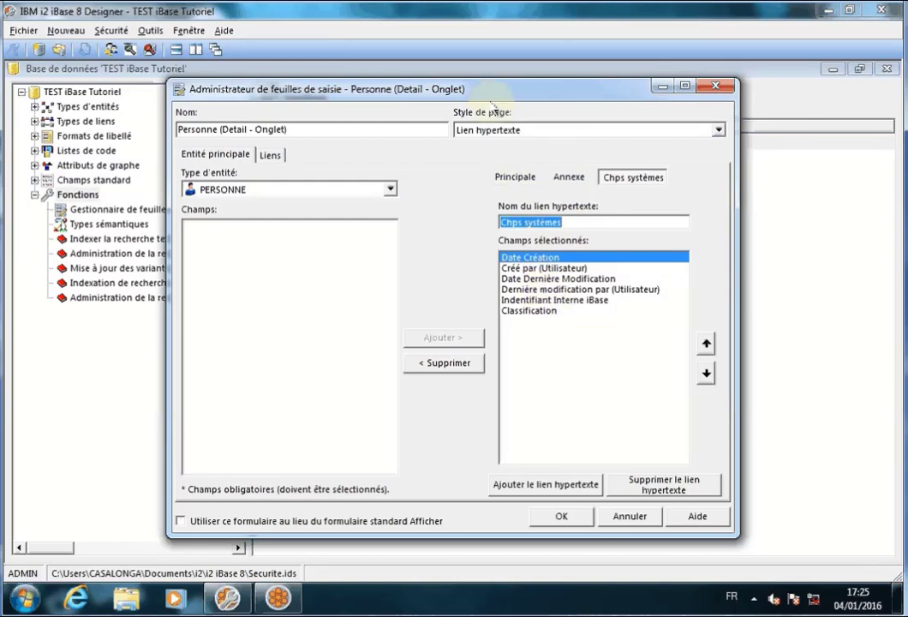
{"action": "left_click", "coordinate": [543, 133]}
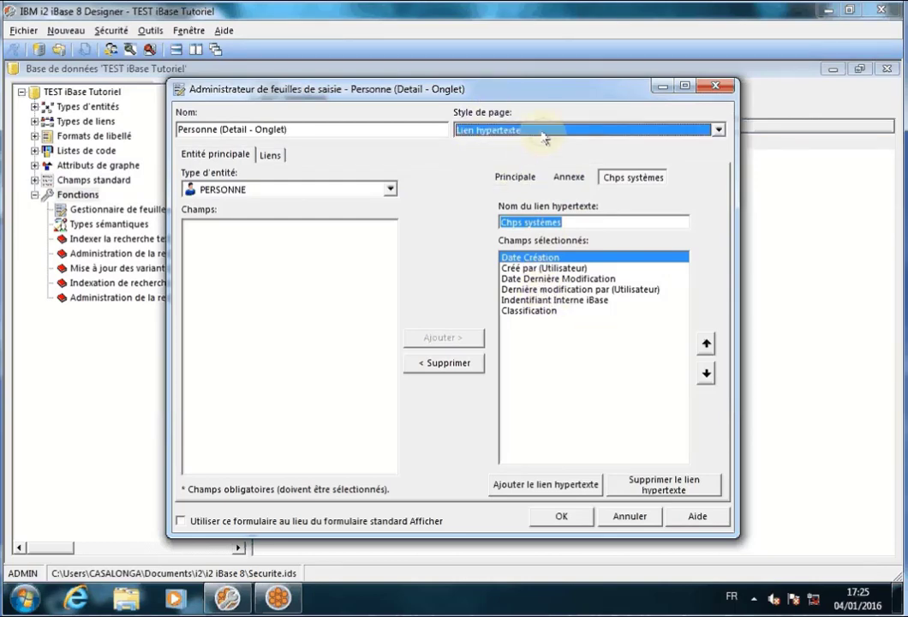
{"action": "left_click", "coordinate": [492, 160]}
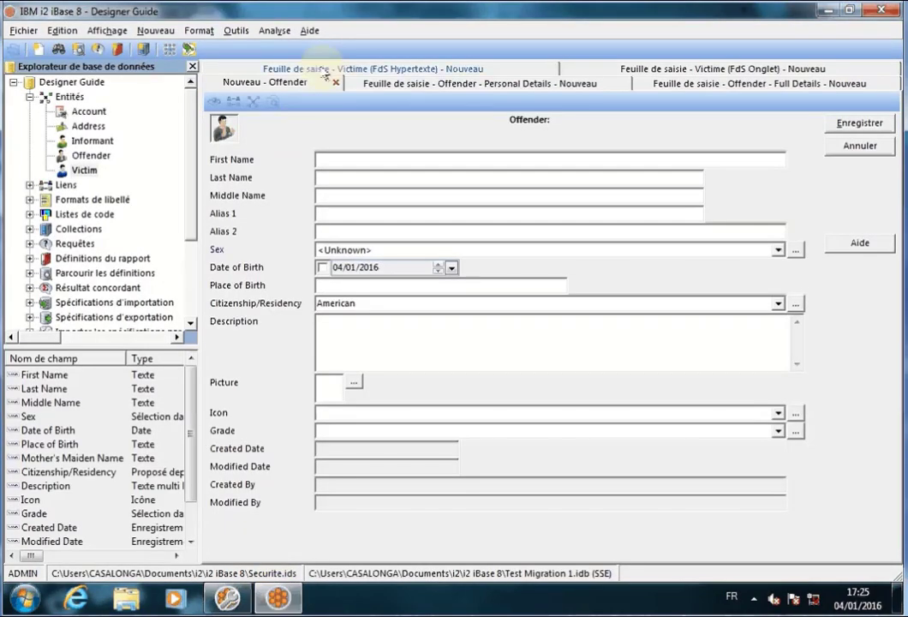
In iBase, examine both pages of the hyperlink-style Victime datasheet and both pages of its tabbed version
{"action": "left_click", "coordinate": [326, 74]}
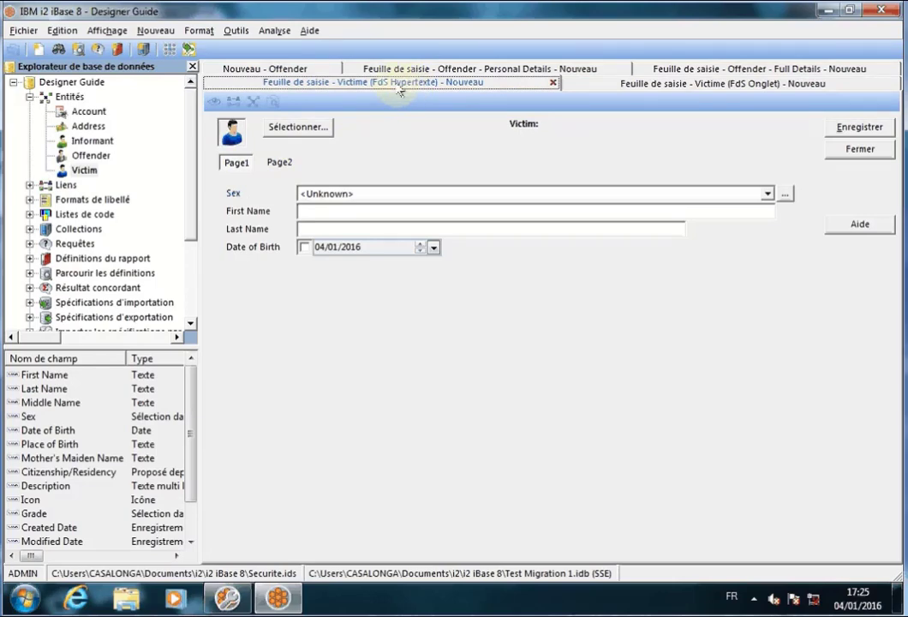
{"action": "left_click", "coordinate": [280, 162]}
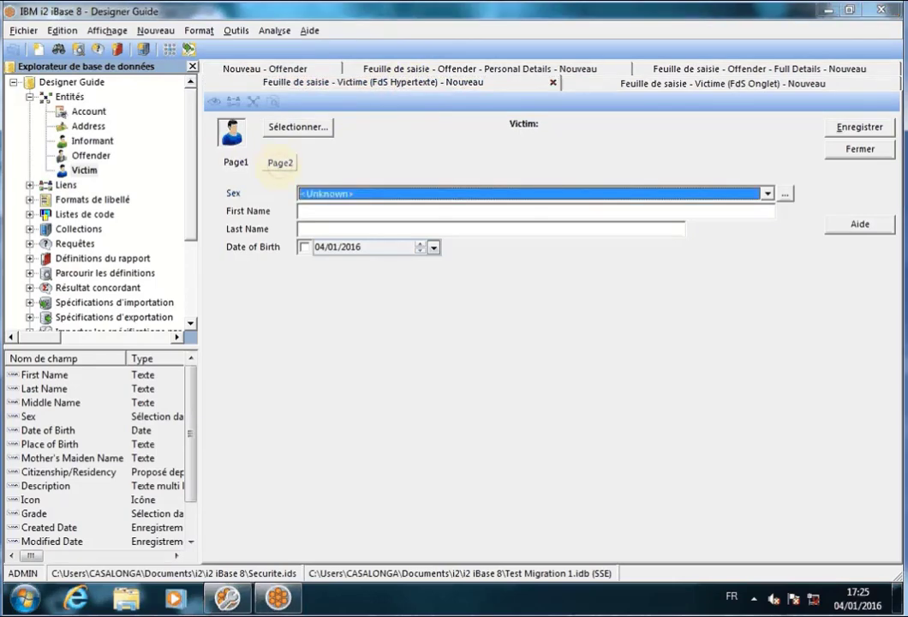
{"action": "left_click", "coordinate": [280, 162]}
{"action": "left_click", "coordinate": [234, 162]}
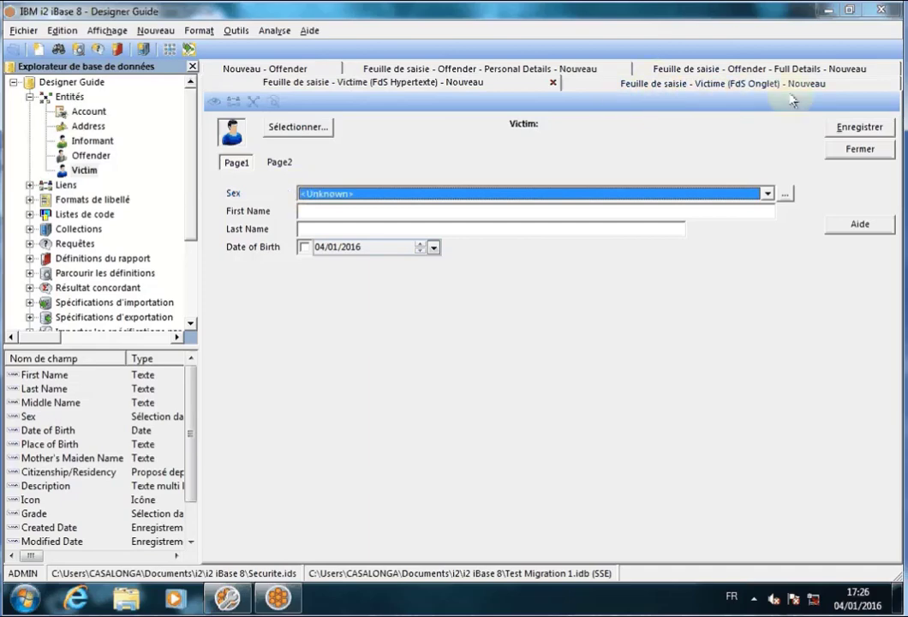
{"action": "left_click", "coordinate": [635, 87]}
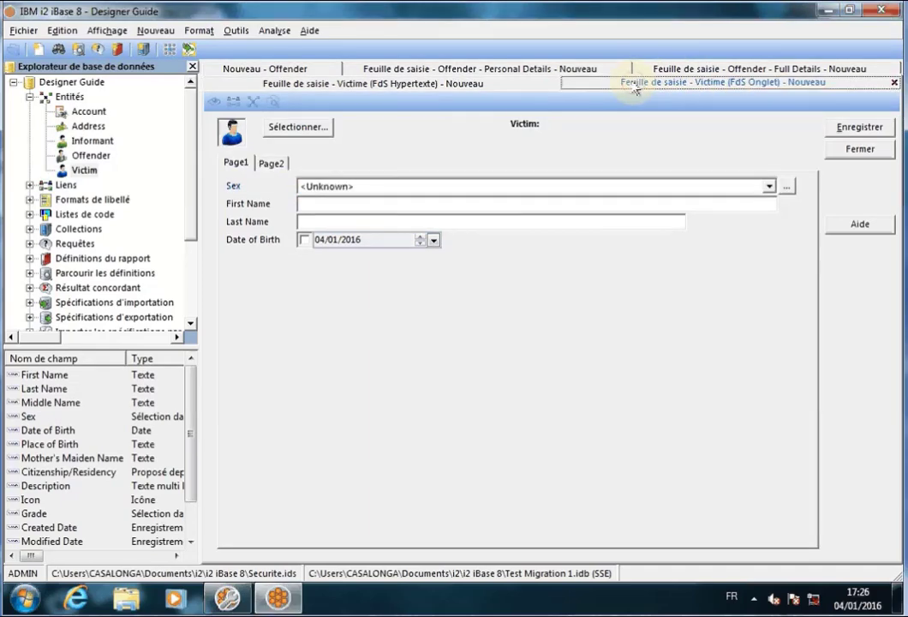
{"action": "left_click", "coordinate": [269, 166]}
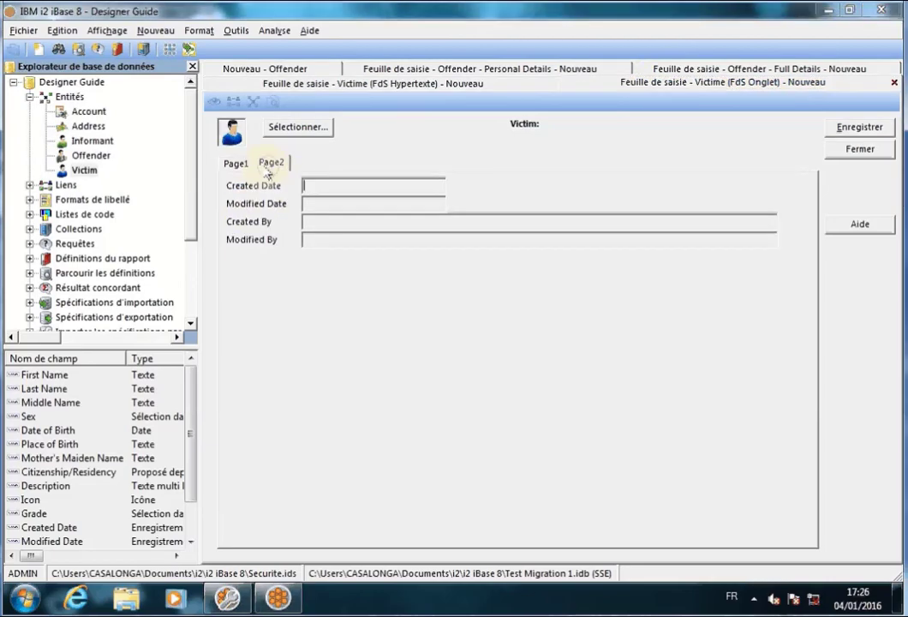
{"action": "left_click", "coordinate": [235, 166]}
{"action": "left_click", "coordinate": [274, 164]}
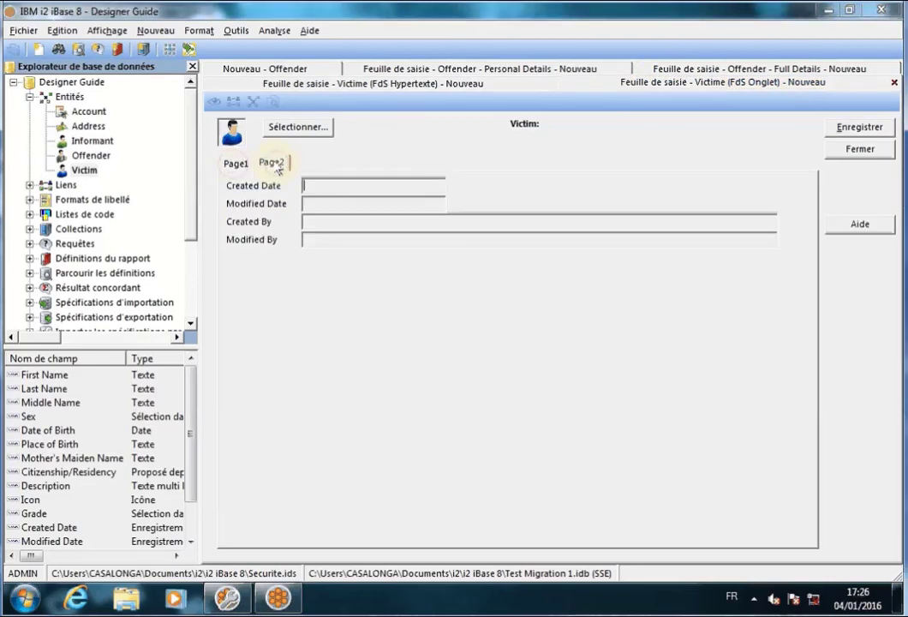
Compare the page navigation of Victime (FdS Hypertexte) with that of Victime (FdS Onglet) on Page1 and Page2
{"action": "left_click", "coordinate": [370, 84]}
{"action": "left_click", "coordinate": [280, 163]}
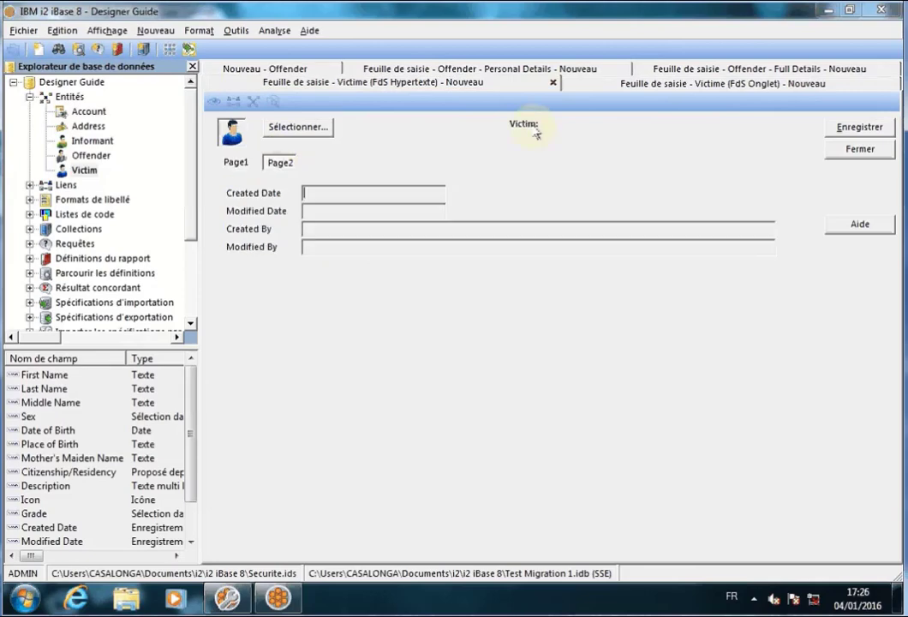
{"action": "left_click", "coordinate": [644, 84]}
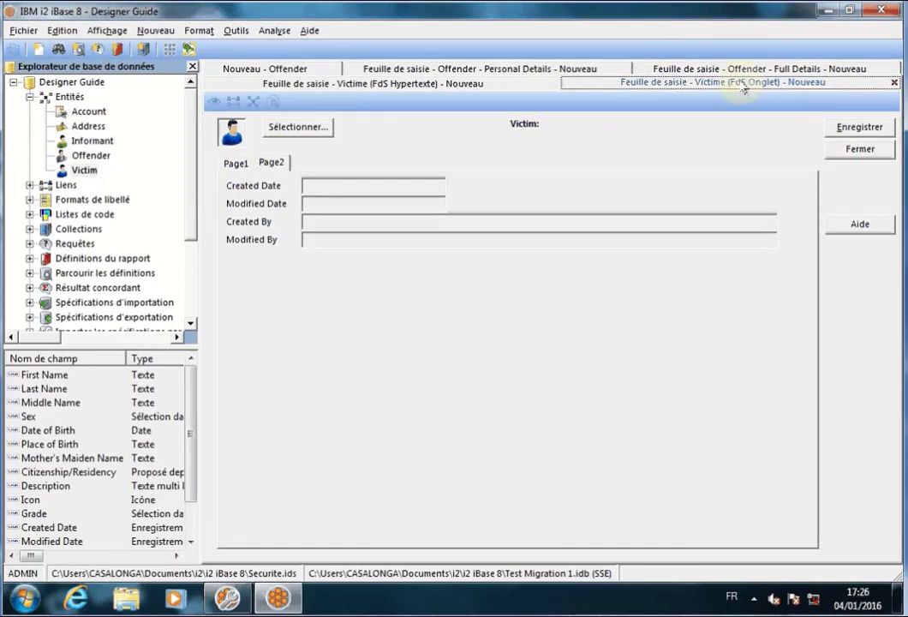
{"action": "left_click", "coordinate": [236, 163]}
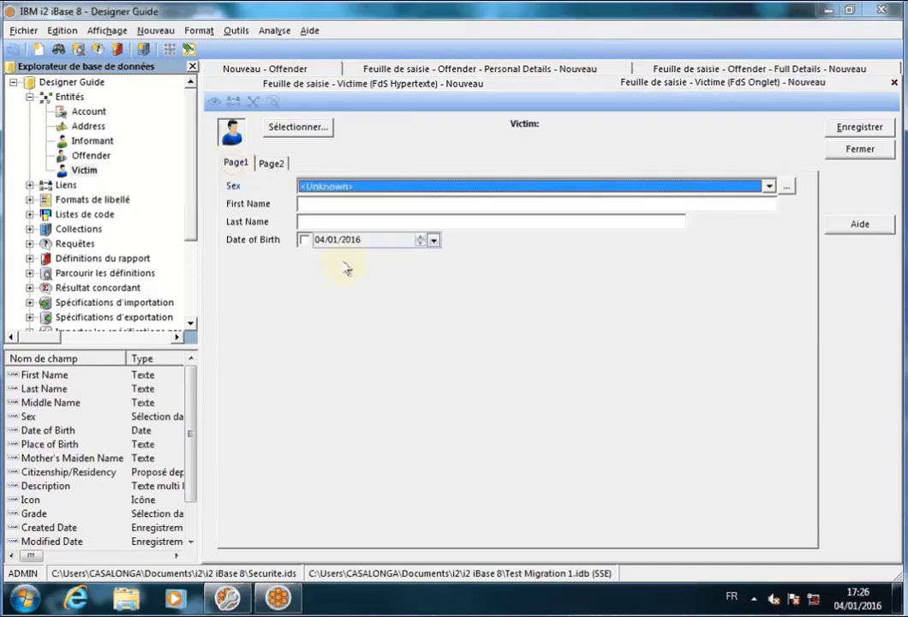
{"action": "left_click", "coordinate": [397, 86]}
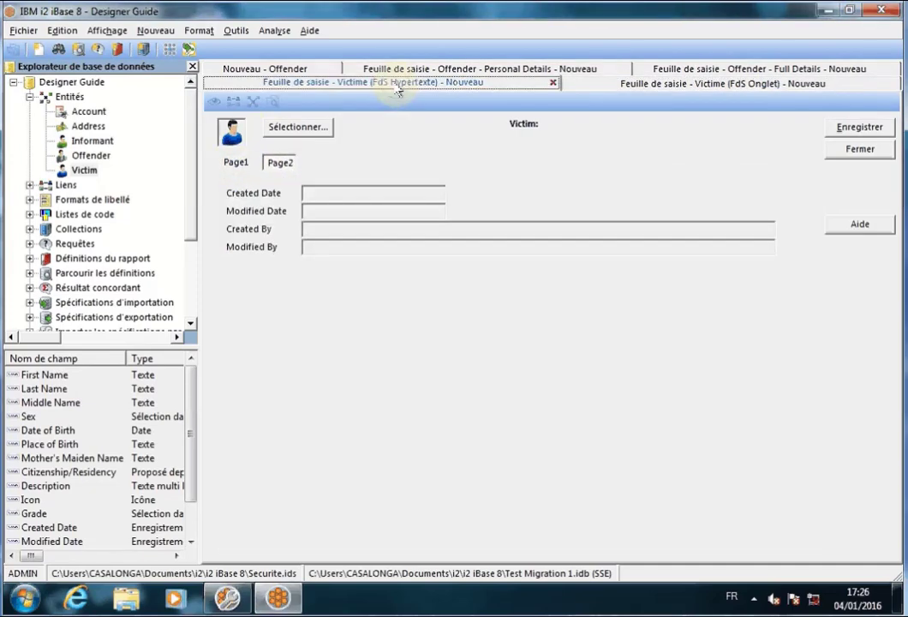
{"action": "left_click", "coordinate": [238, 163]}
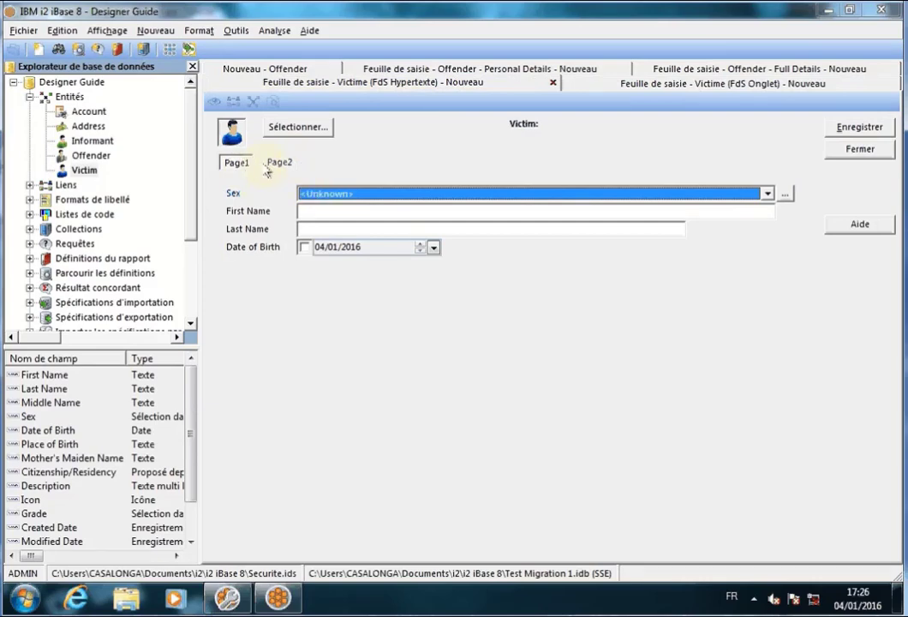
{"action": "left_click", "coordinate": [669, 84]}
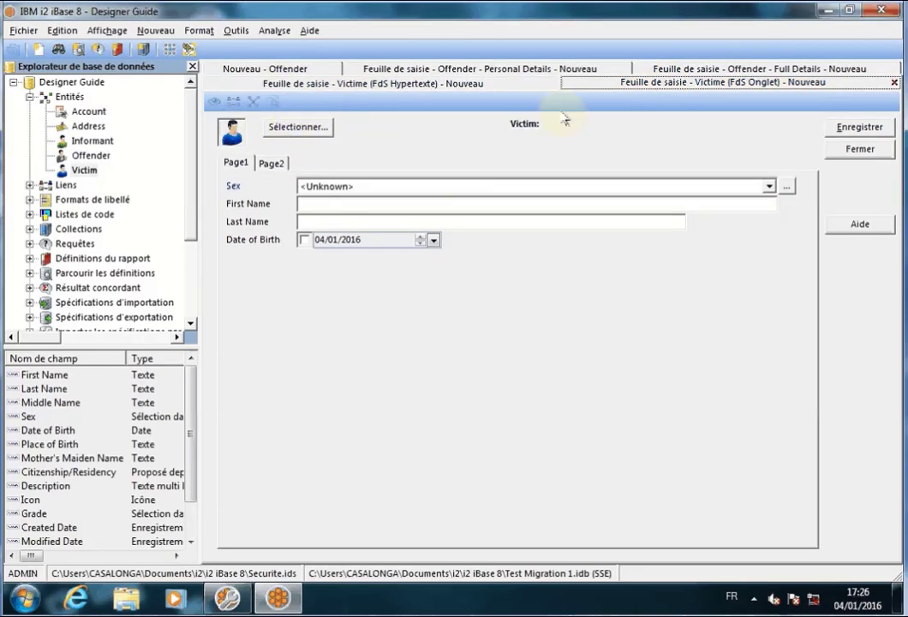
{"action": "left_click", "coordinate": [454, 84]}
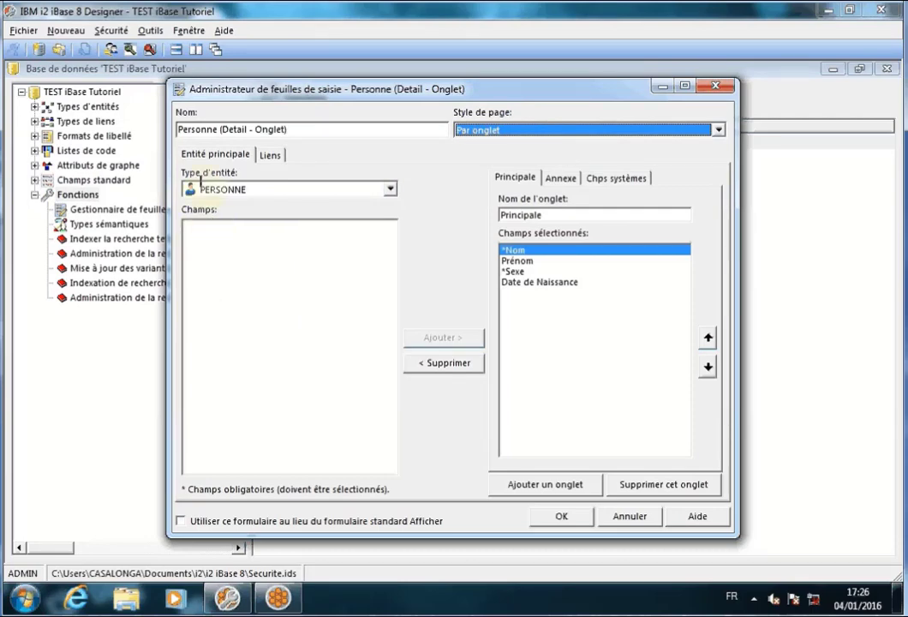
In iBase Designer, check the fields on the Principale, Annexe and Chps systèmes tabs and save the tabbed Personne datasheet
{"action": "left_click", "coordinate": [516, 179]}
{"action": "left_click", "coordinate": [561, 178]}
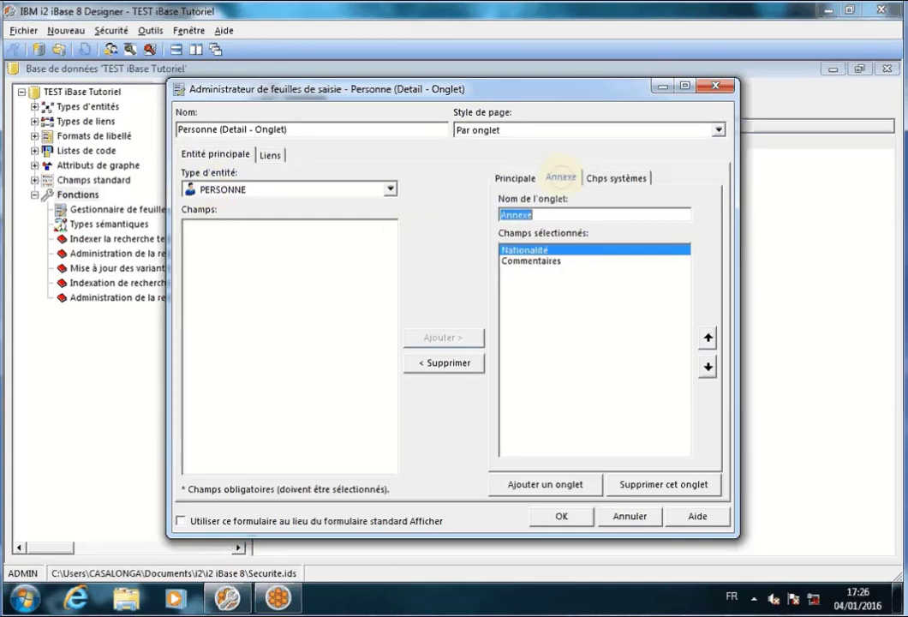
{"action": "left_click", "coordinate": [615, 178]}
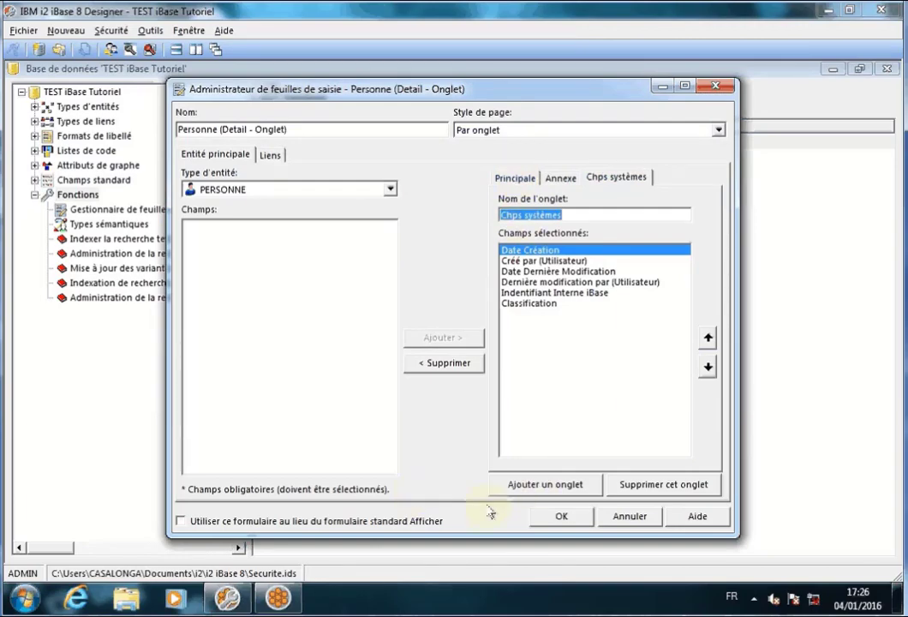
{"action": "left_click", "coordinate": [561, 515]}
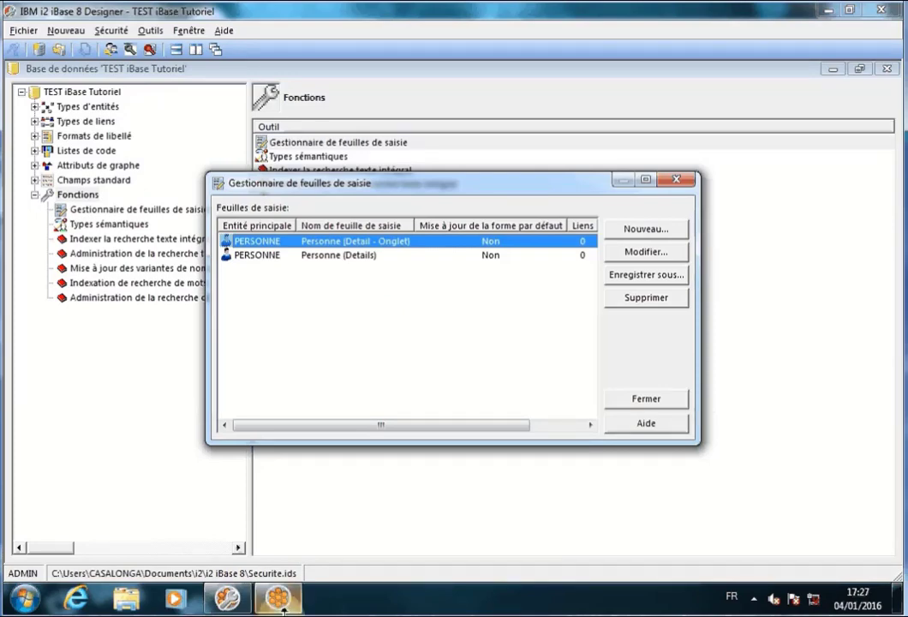
Switch to iBase and compare the Victime datasheets with the standard Offender form and the Offender - Personal Details datasheet
{"action": "left_click", "coordinate": [278, 598]}
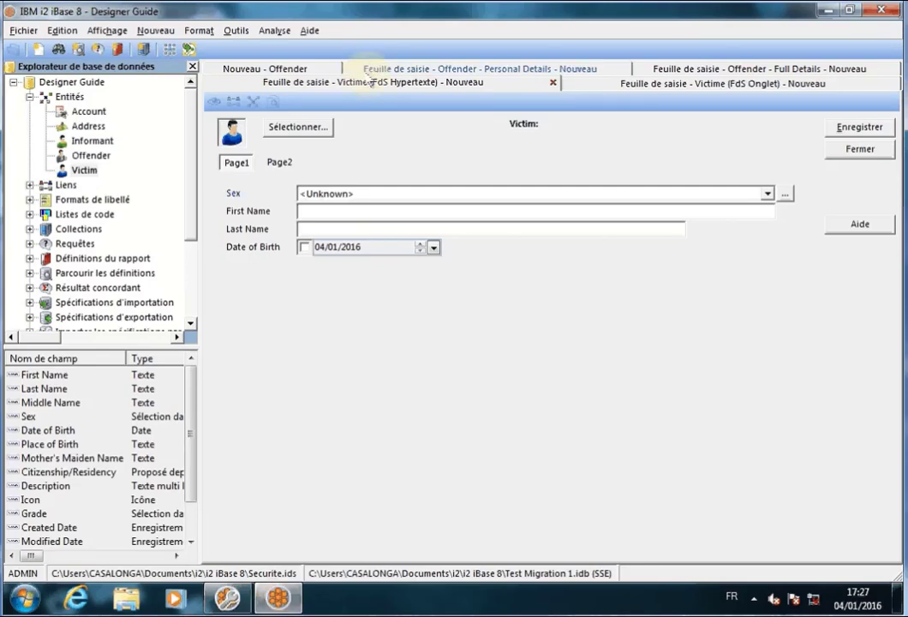
{"action": "left_click", "coordinate": [371, 86]}
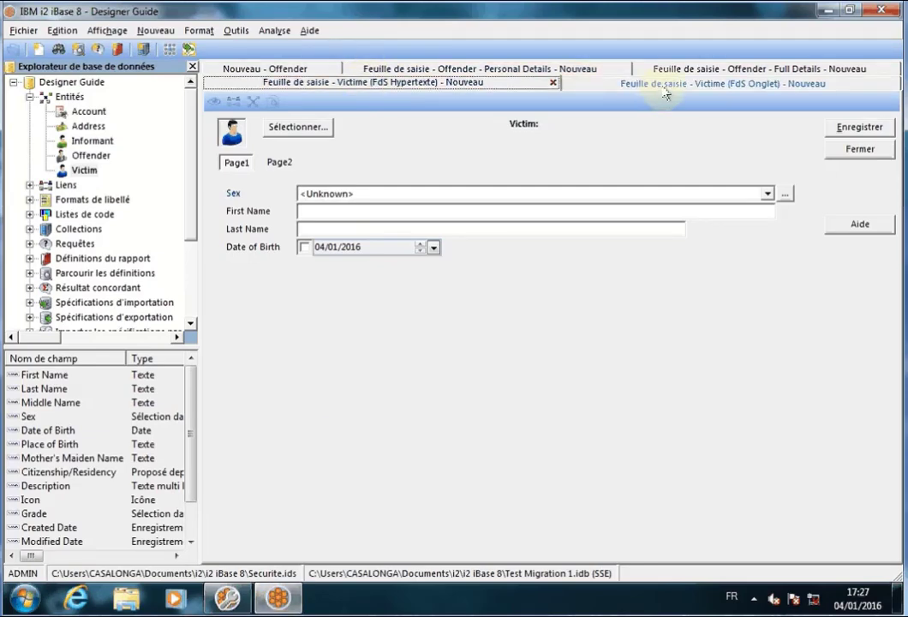
{"action": "left_click", "coordinate": [466, 68]}
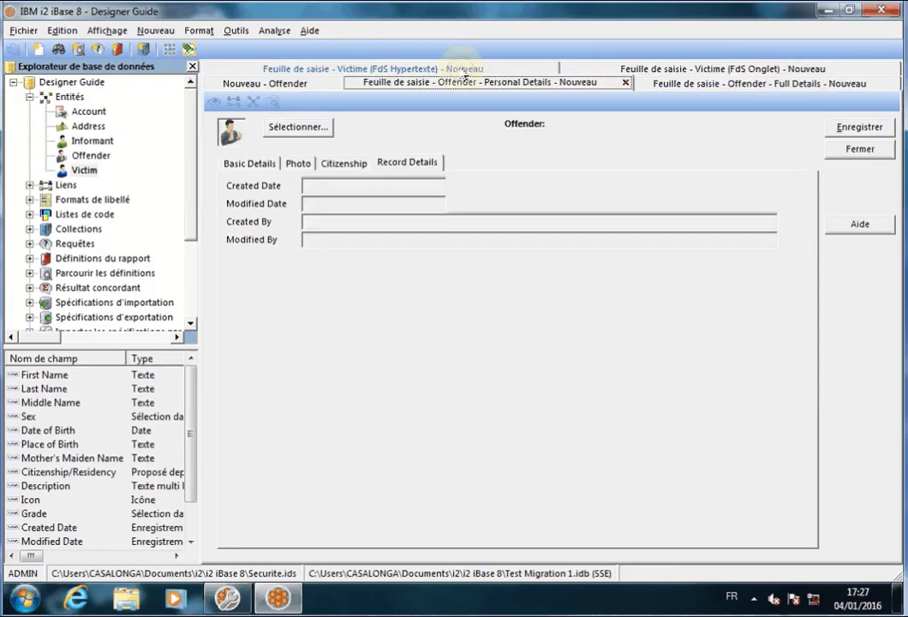
{"action": "left_click", "coordinate": [724, 70]}
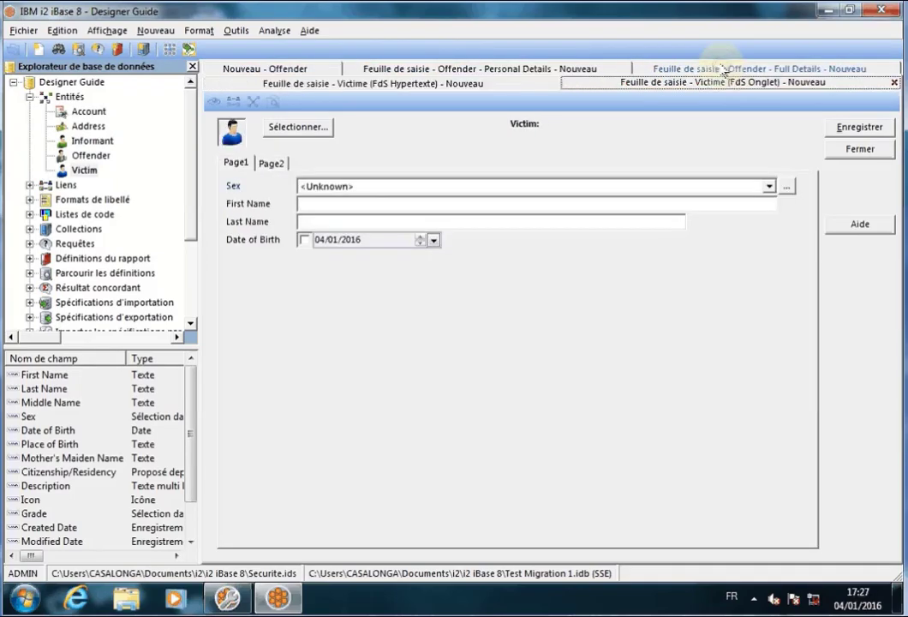
{"action": "left_click", "coordinate": [283, 72]}
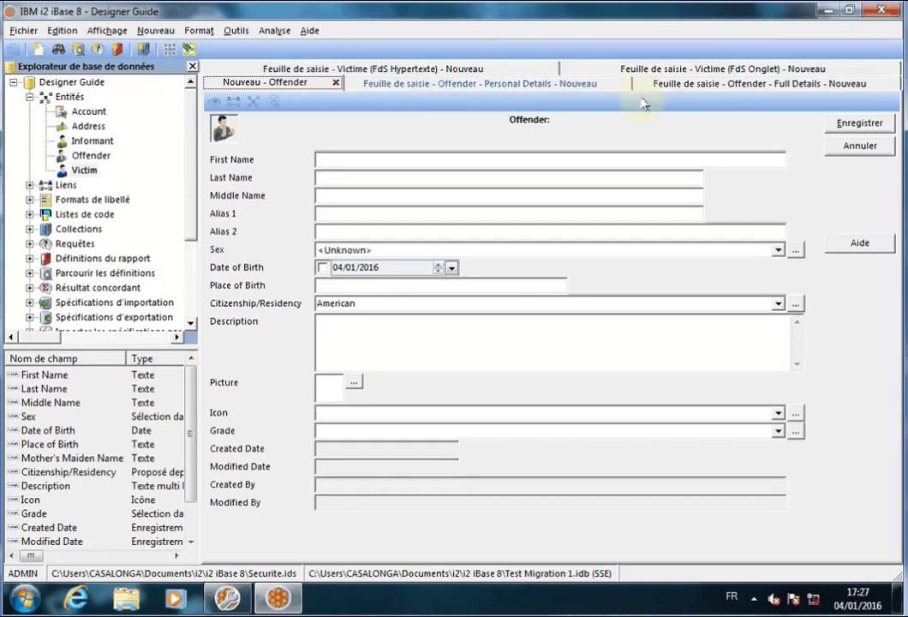
{"action": "left_click", "coordinate": [436, 84]}
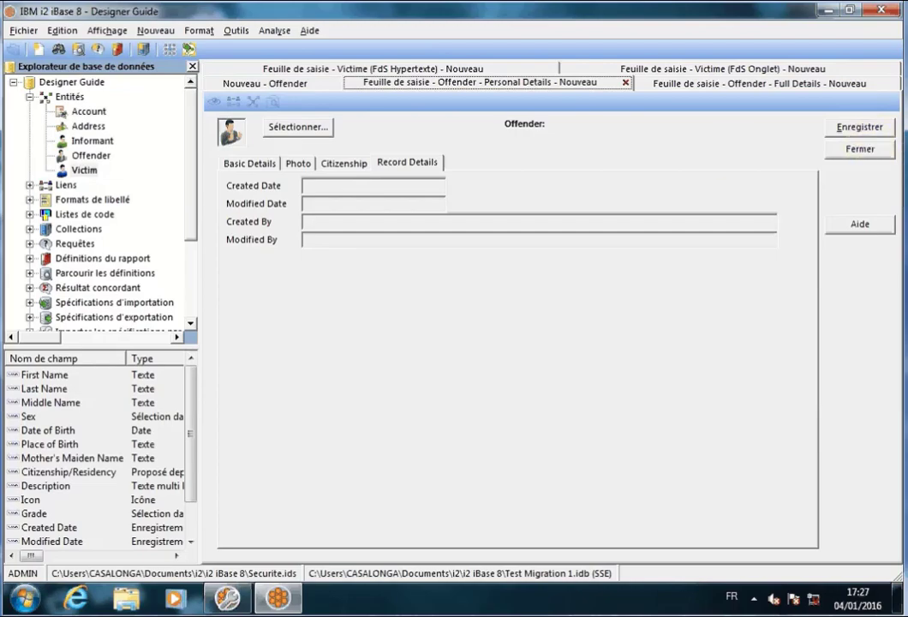
Examine the Offender - Full Details datasheet and its Associates and Accounts Held link sections
{"action": "left_click", "coordinate": [728, 84]}
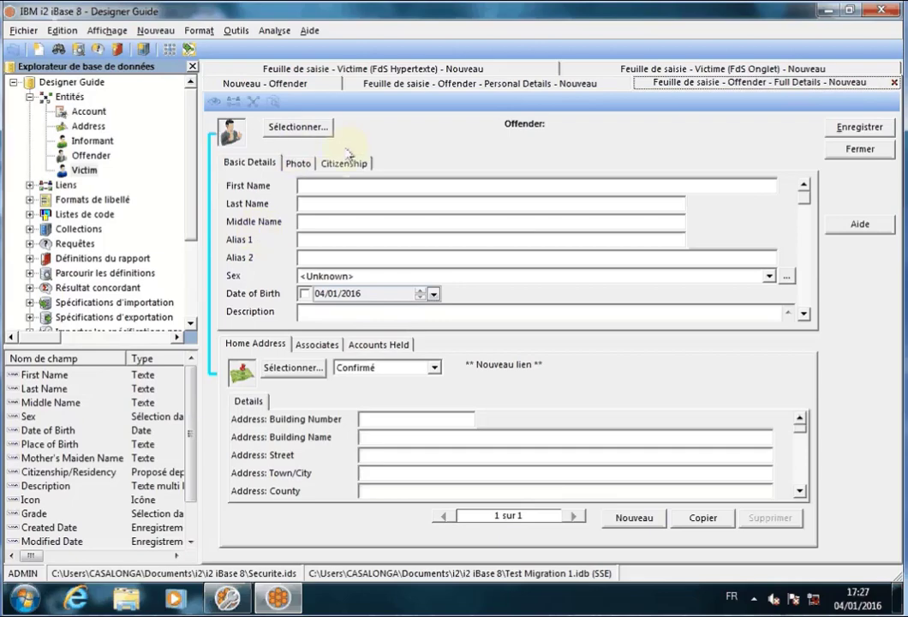
{"action": "left_click", "coordinate": [315, 347]}
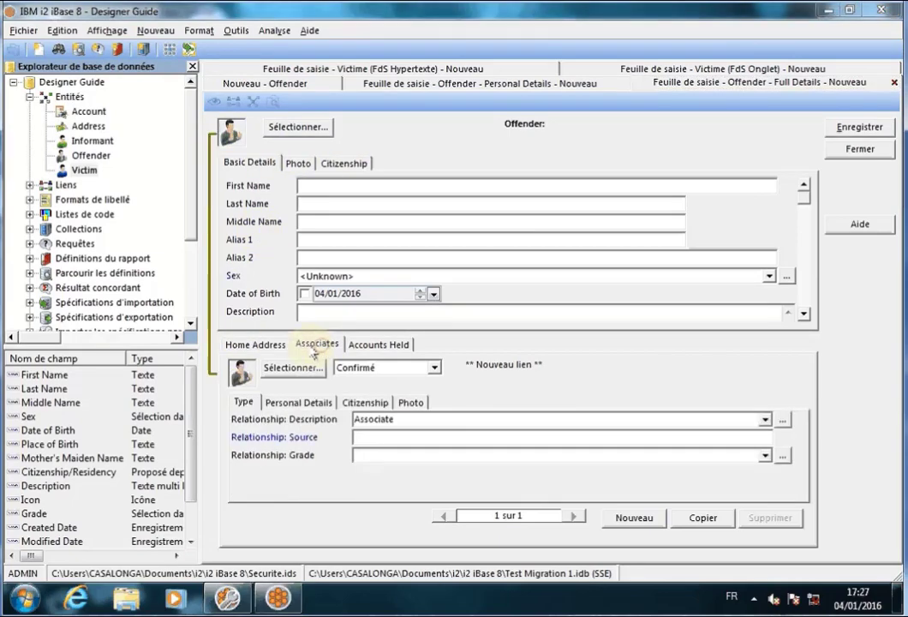
{"action": "left_click", "coordinate": [377, 345]}
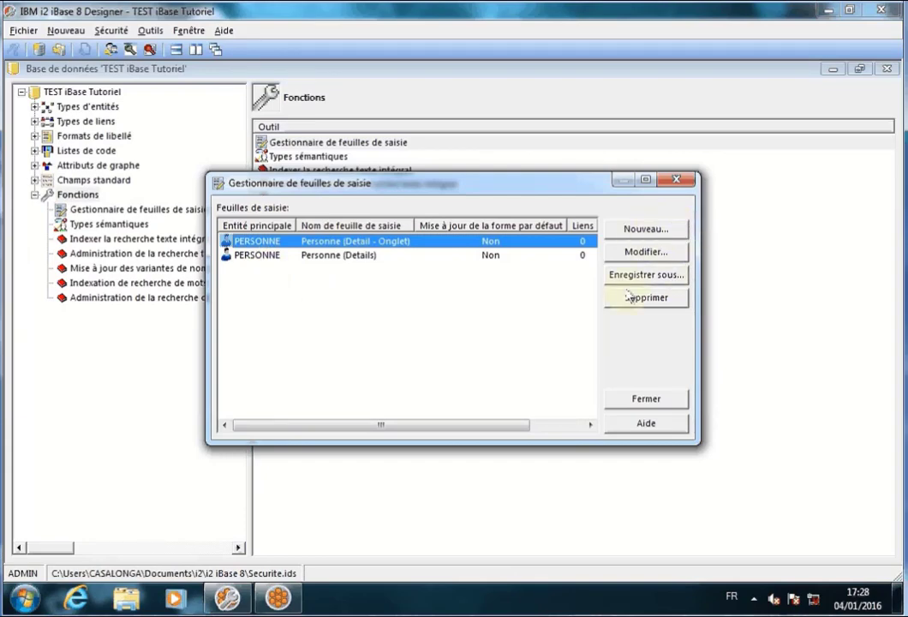
Create a new datasheet and name it Personne (LIENS)
{"action": "left_click", "coordinate": [645, 230]}
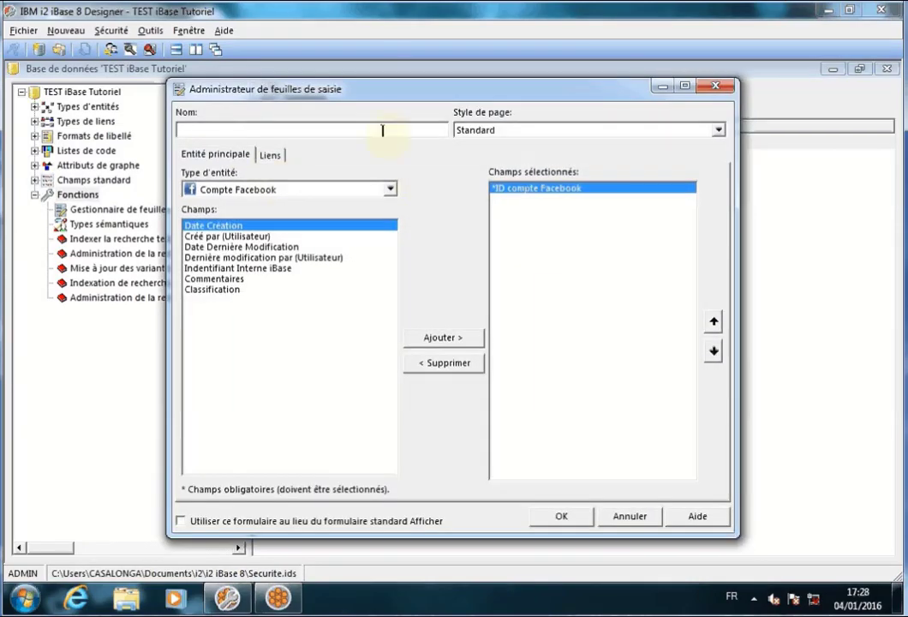
{"action": "left_click", "coordinate": [271, 154]}
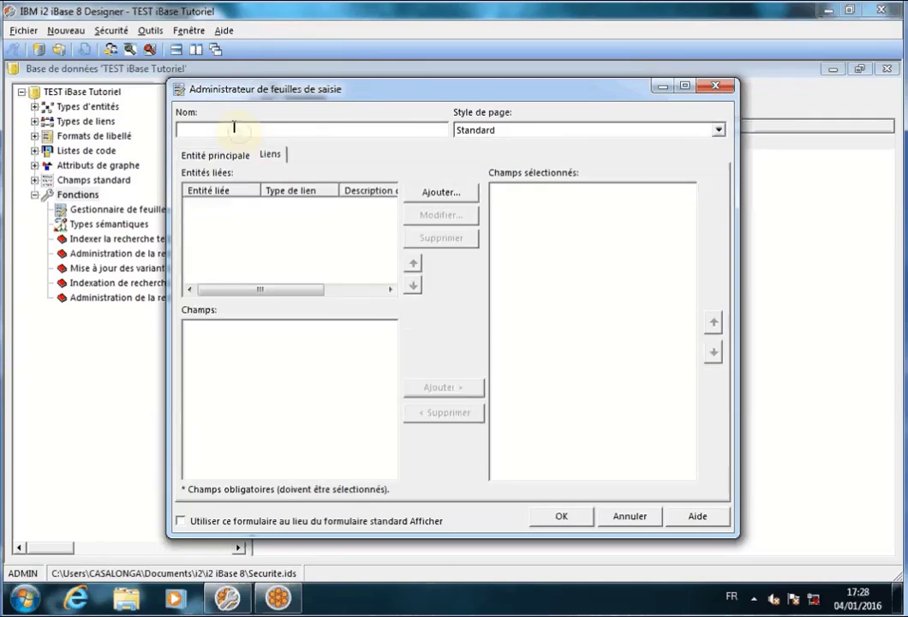
{"action": "type", "text": "Person"}
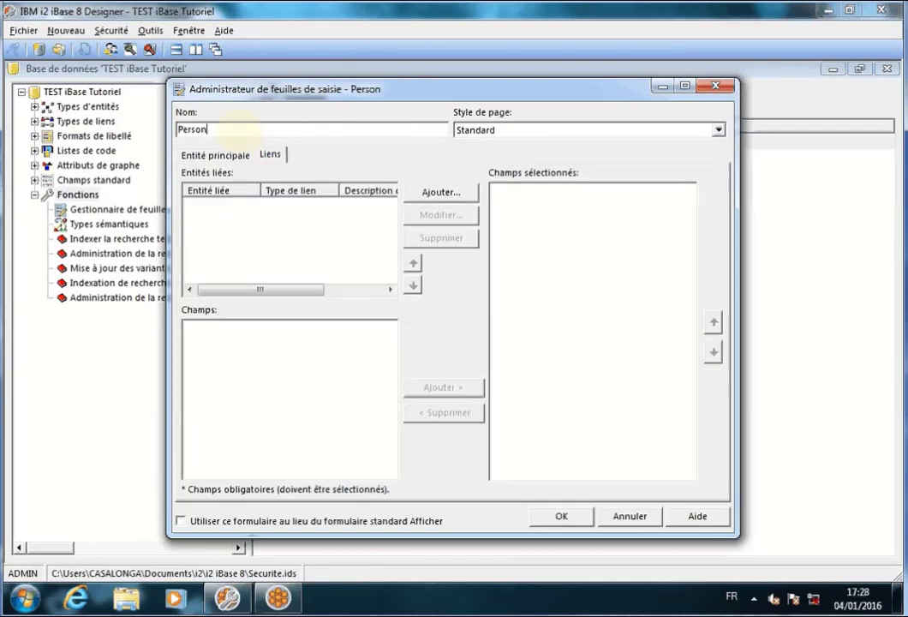
{"action": "type", "text": "ne (LI"}
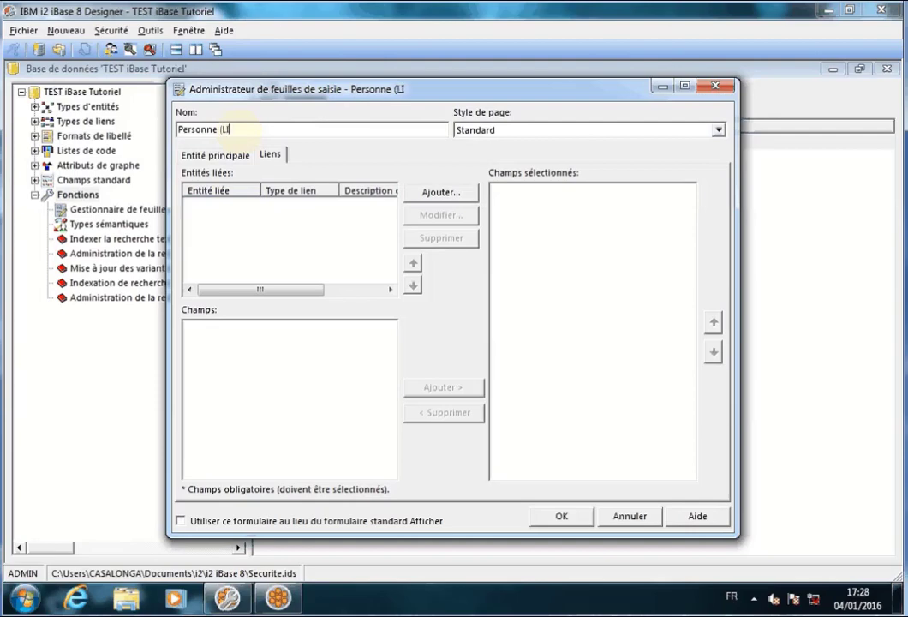
{"action": "type", "text": "ENS)"}
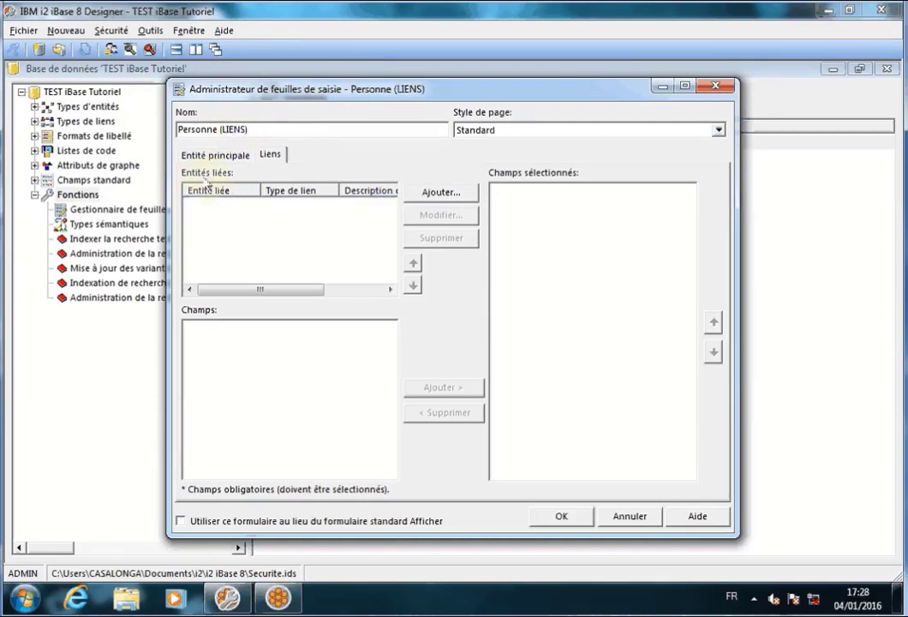
Set PERSONNE as the main entity type of the Personne (LIENS) datasheet, leaving the new link definition cancelled
{"action": "left_click", "coordinate": [441, 193]}
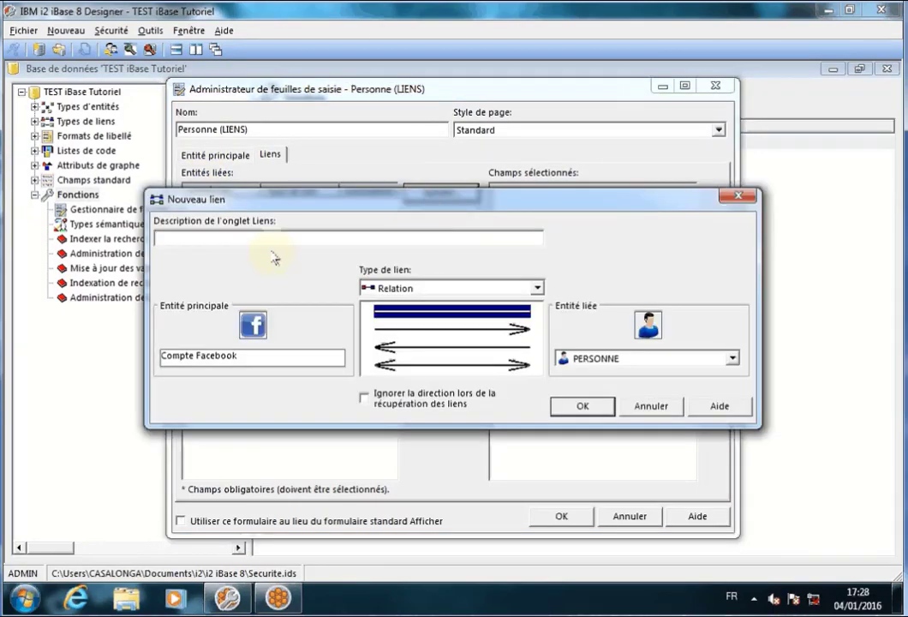
{"action": "left_click", "coordinate": [742, 200]}
{"action": "left_click", "coordinate": [247, 153]}
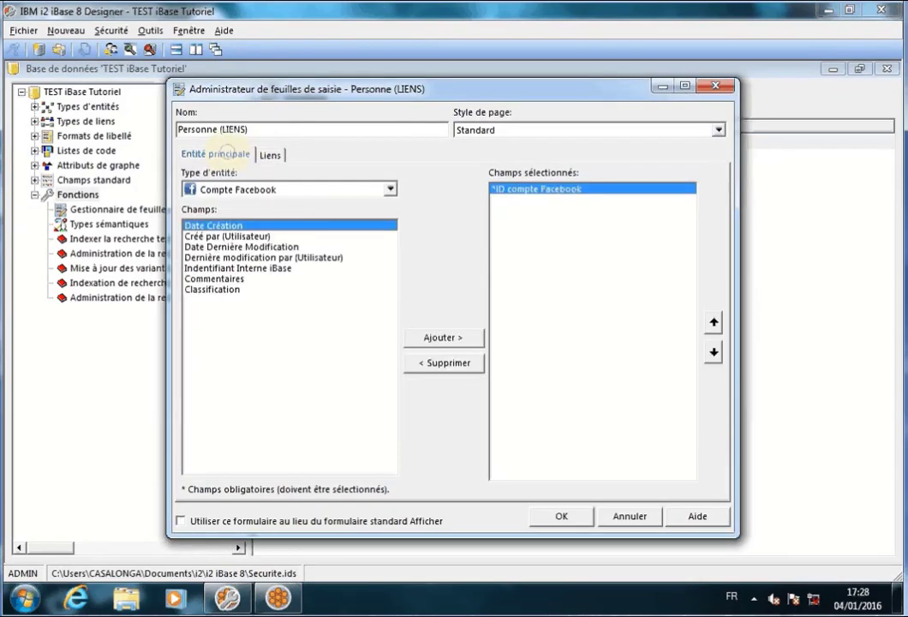
{"action": "left_click", "coordinate": [390, 190]}
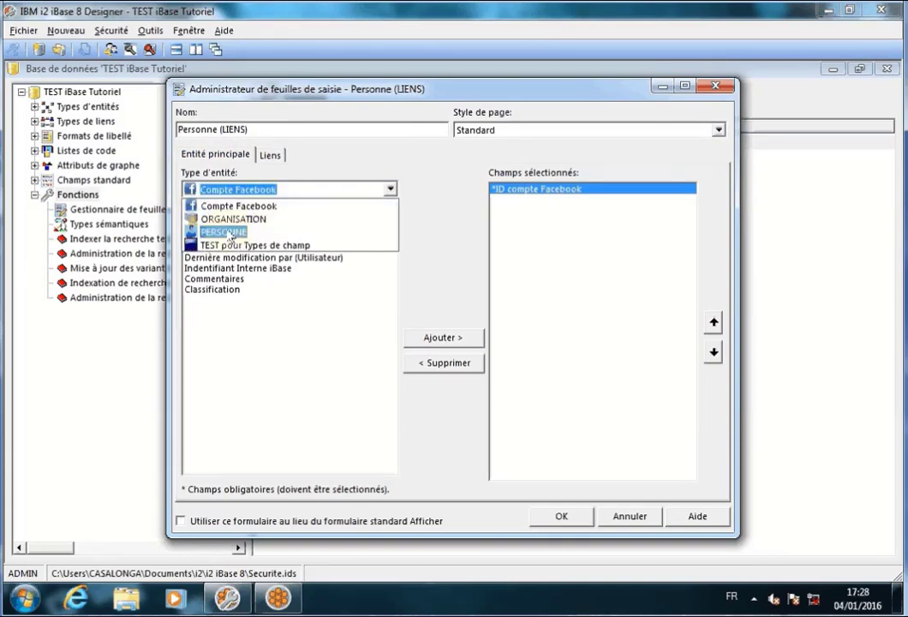
{"action": "left_click", "coordinate": [243, 225]}
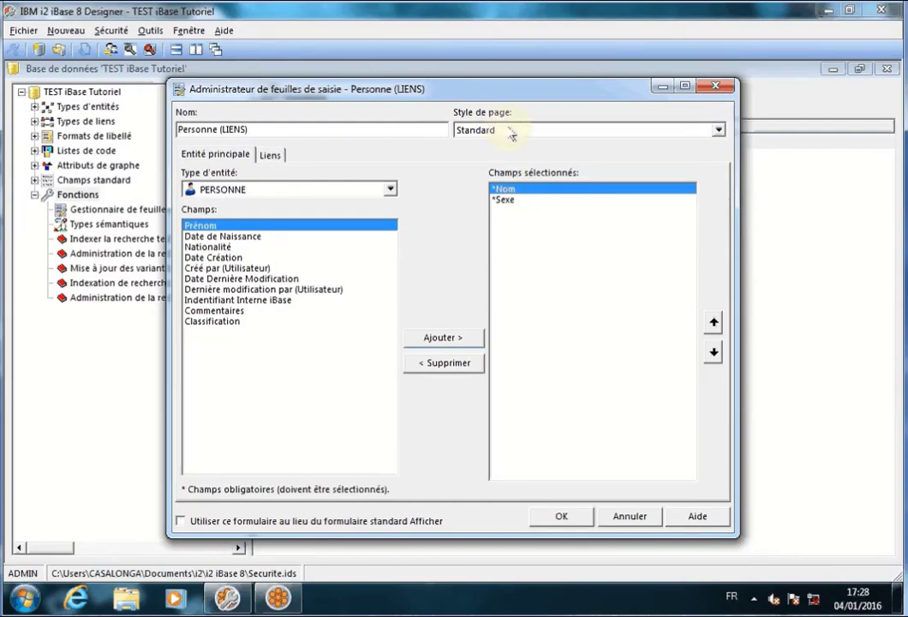
Check the Offender - Full Details datasheet in iBase, and back in iBase Designer set the page style to Par onglet
{"action": "left_click", "coordinate": [276, 598]}
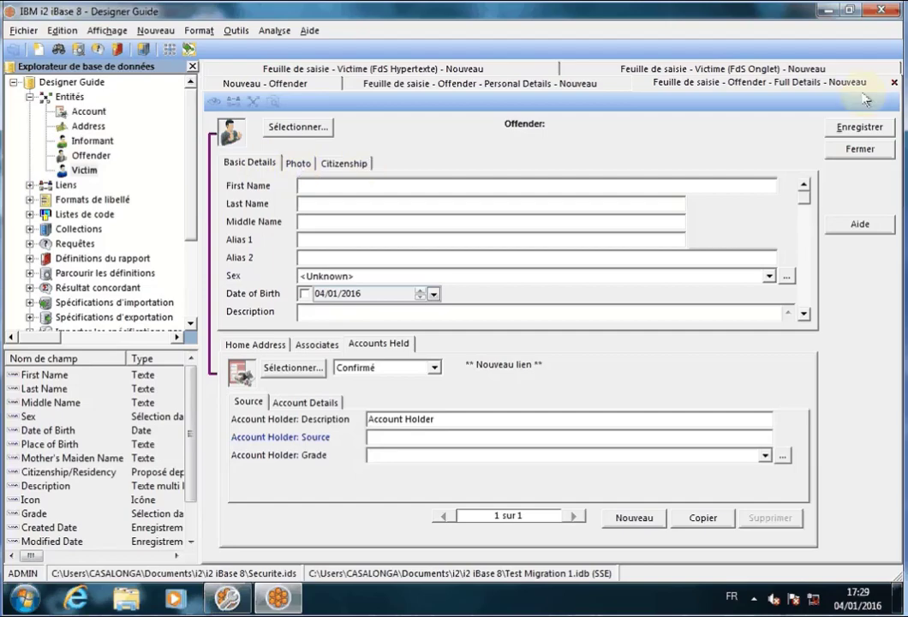
{"action": "left_click", "coordinate": [228, 601]}
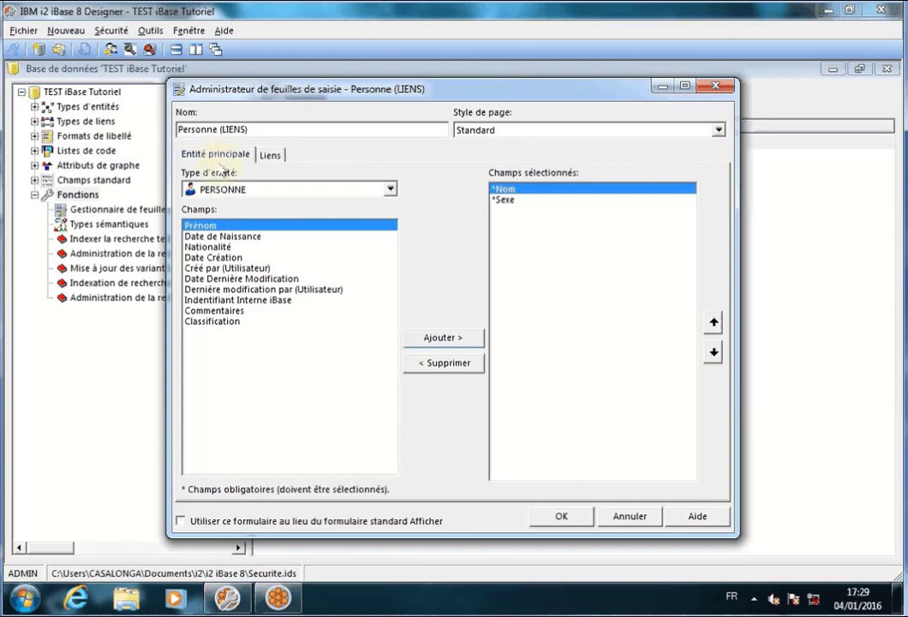
{"action": "left_click", "coordinate": [507, 132]}
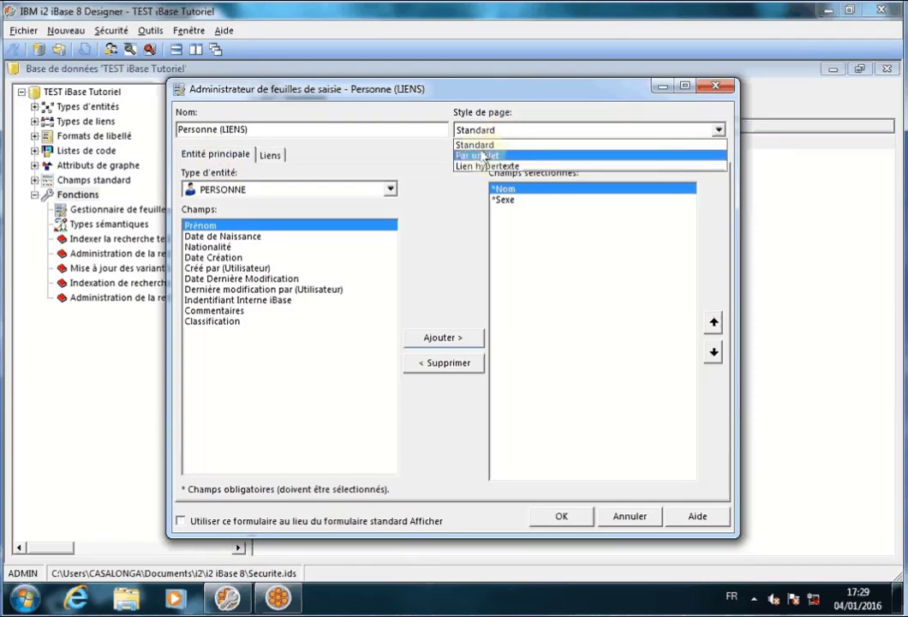
{"action": "left_click", "coordinate": [482, 151]}
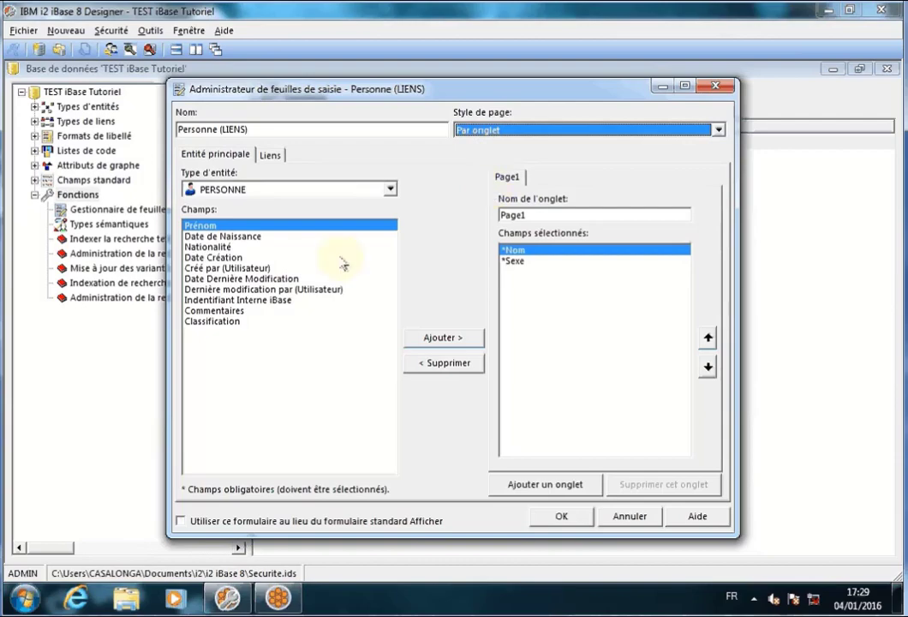
Rename the datasheet's first tab as Principale
{"action": "left_click", "coordinate": [548, 214]}
{"action": "left_click_drag", "start_coordinate": [474, 201], "coordinate": [464, 212]}
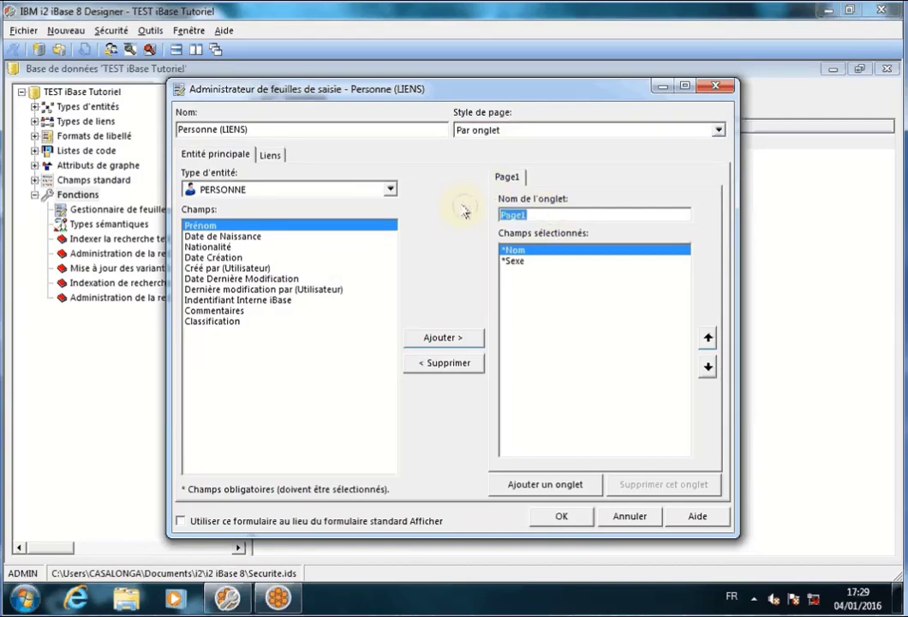
{"action": "type", "text": "Principale"}
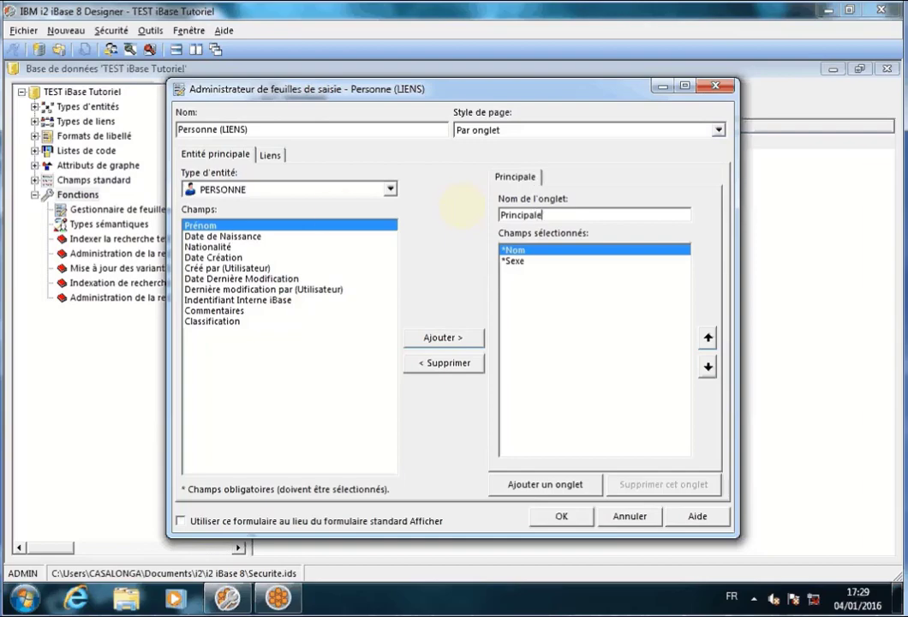
Add Prénom between Nom and Sexe on the Principale tab, followed by Date de Naissance, Nationalité and Commentaires after Sexe
{"action": "double_click", "coordinate": [202, 225]}
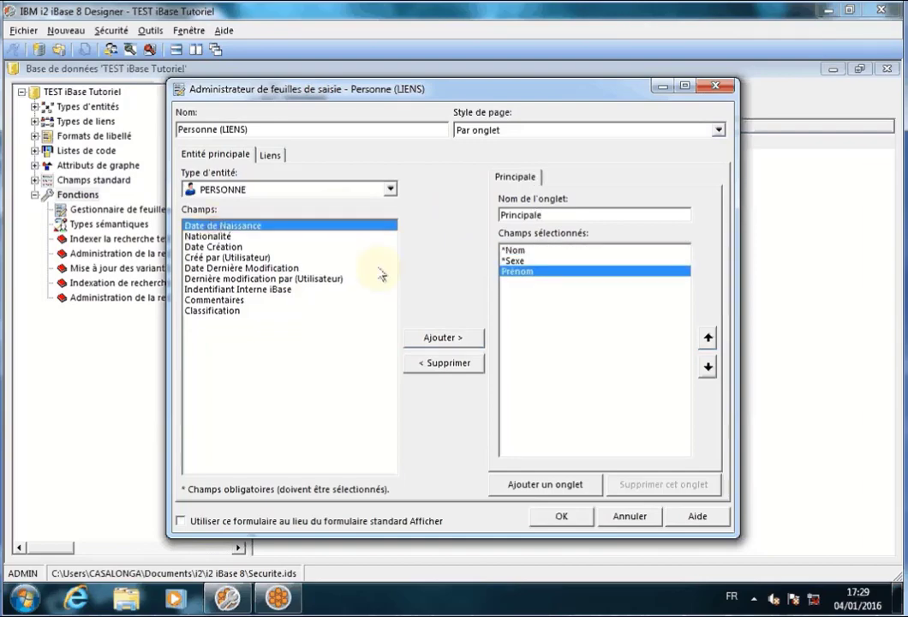
{"action": "left_click", "coordinate": [707, 338]}
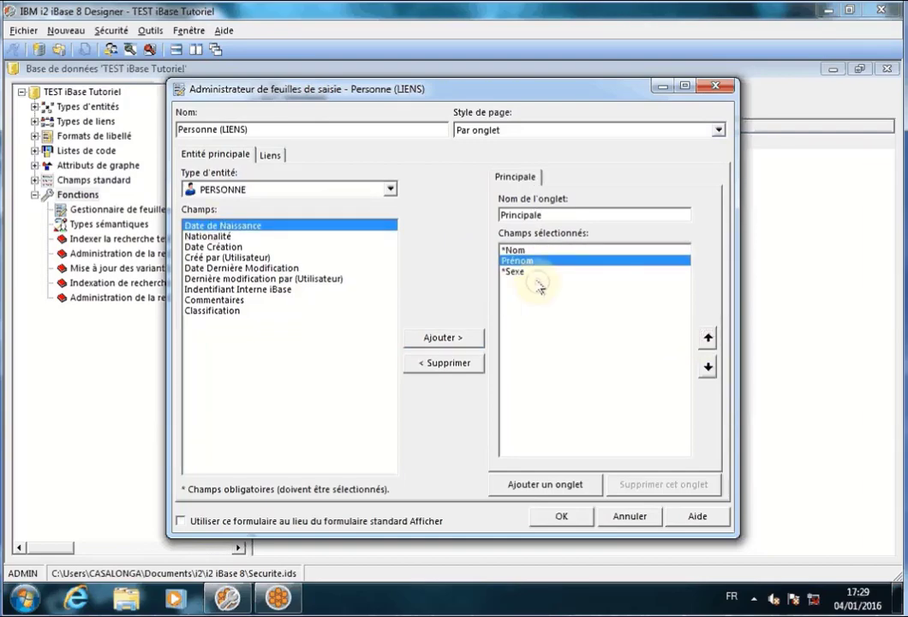
{"action": "left_click", "coordinate": [536, 272]}
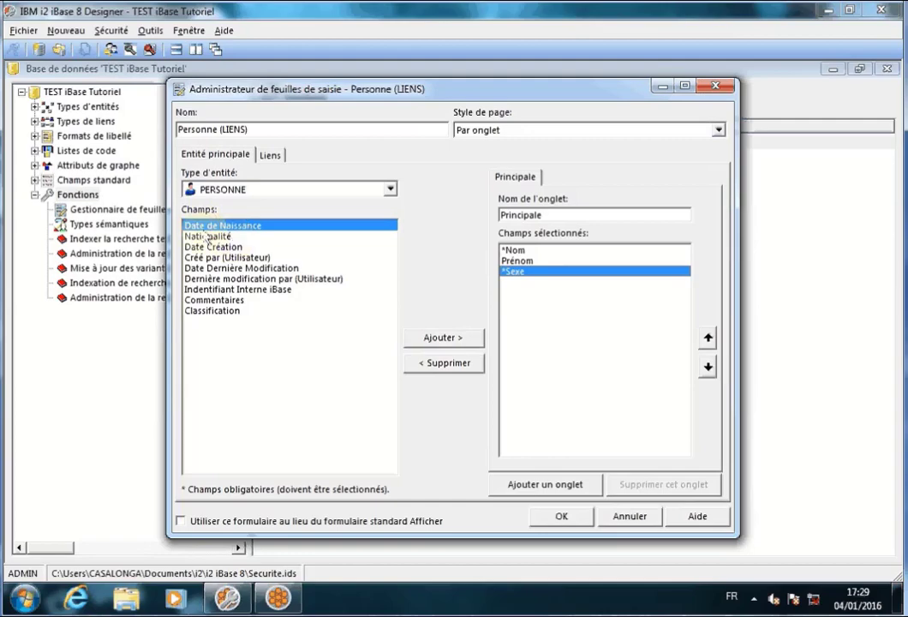
{"action": "double_click", "coordinate": [196, 225]}
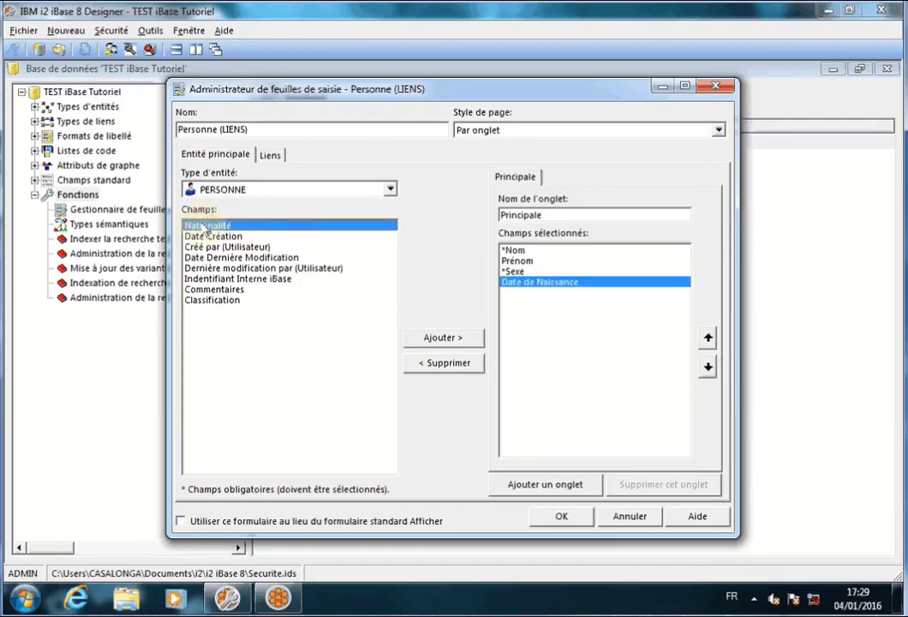
{"action": "double_click", "coordinate": [204, 226]}
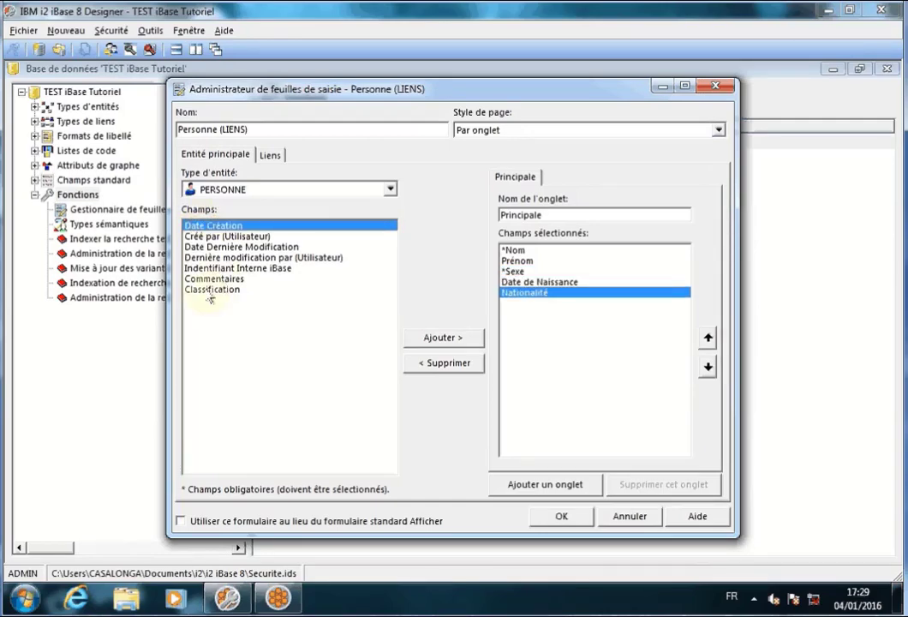
{"action": "double_click", "coordinate": [212, 279]}
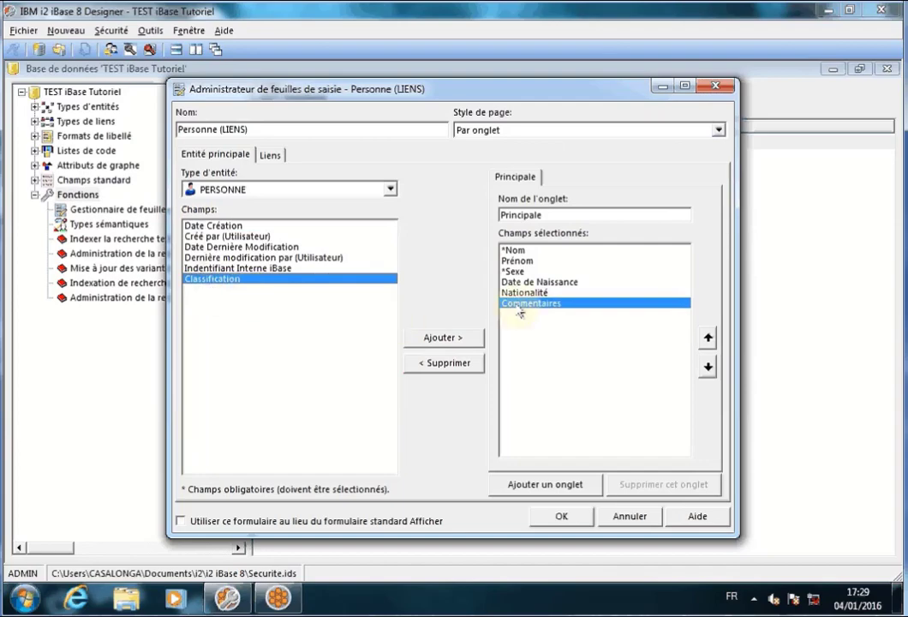
Add a second tab to the datasheet and name it Secondaire
{"action": "left_click", "coordinate": [543, 486]}
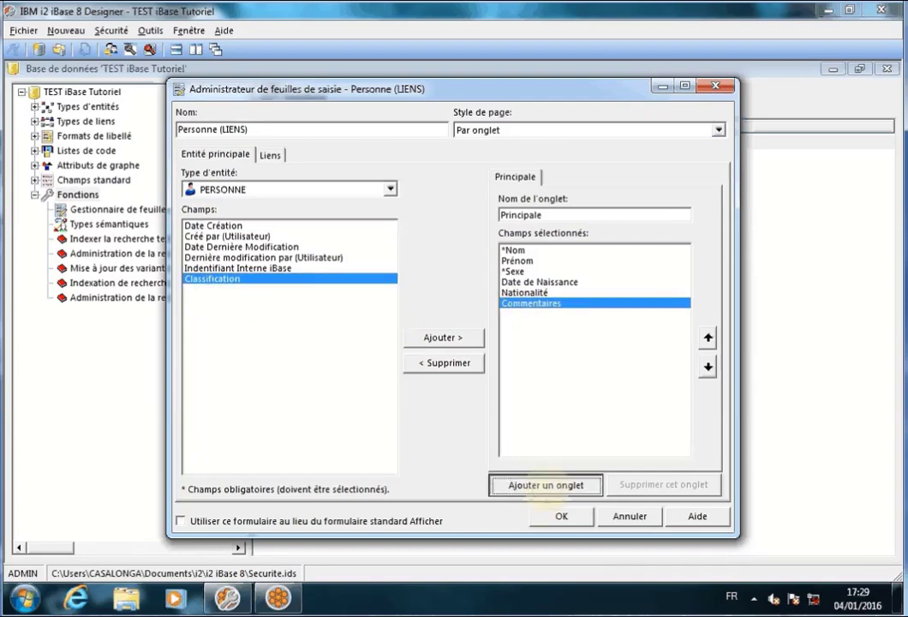
{"action": "type", "text": "Se"}
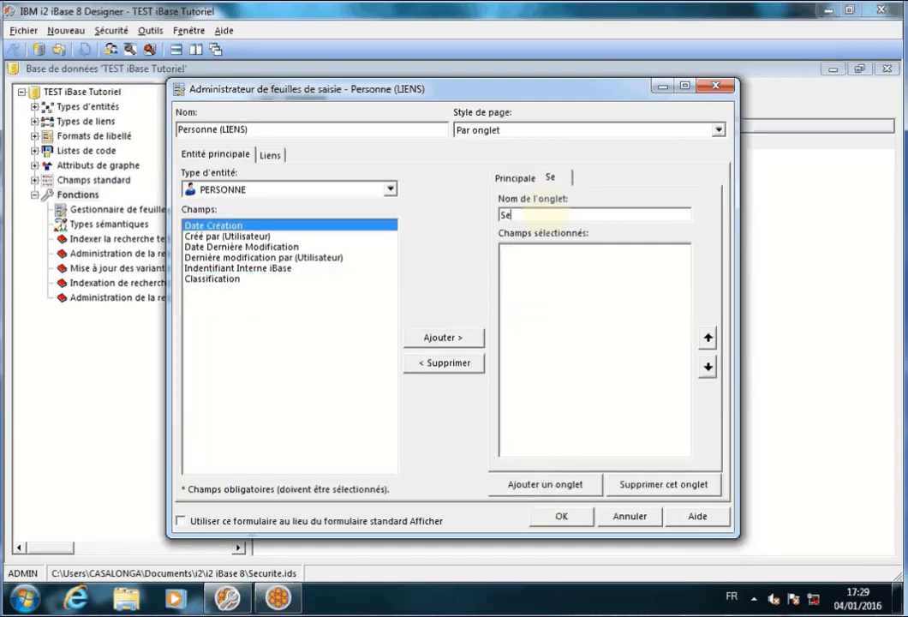
{"action": "type", "text": "condaires"}
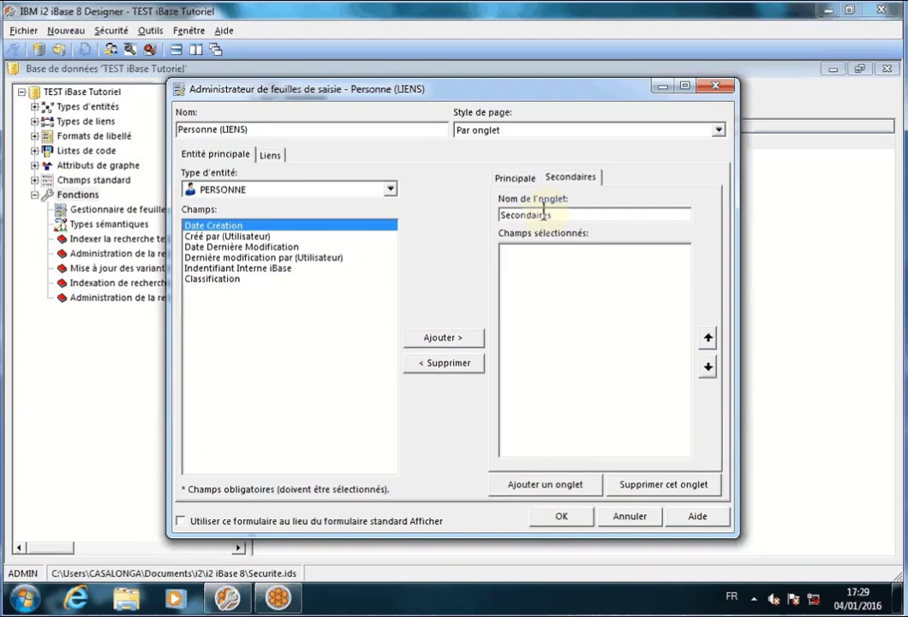
{"action": "key", "text": "BackSpace"}
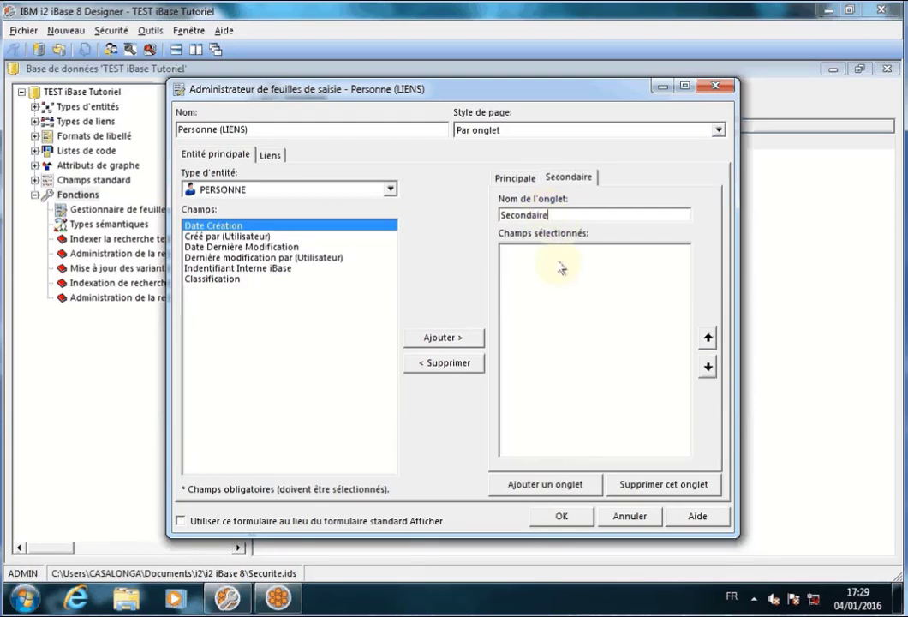
Rename the second tab as Annexes
{"action": "key", "text": "BackSpace"}
{"action": "key", "text": "BackSpace"}
{"action": "key", "text": "BackSpace"}
{"action": "key", "text": "BackSpace"}
{"action": "key", "text": "BackSpace"}
{"action": "key", "text": "BackSpace"}
{"action": "key", "text": "BackSpace"}
{"action": "key", "text": "BackSpace"}
{"action": "key", "text": "BackSpace"}
{"action": "key", "text": "BackSpace"}
{"action": "type", "text": "Ane"}
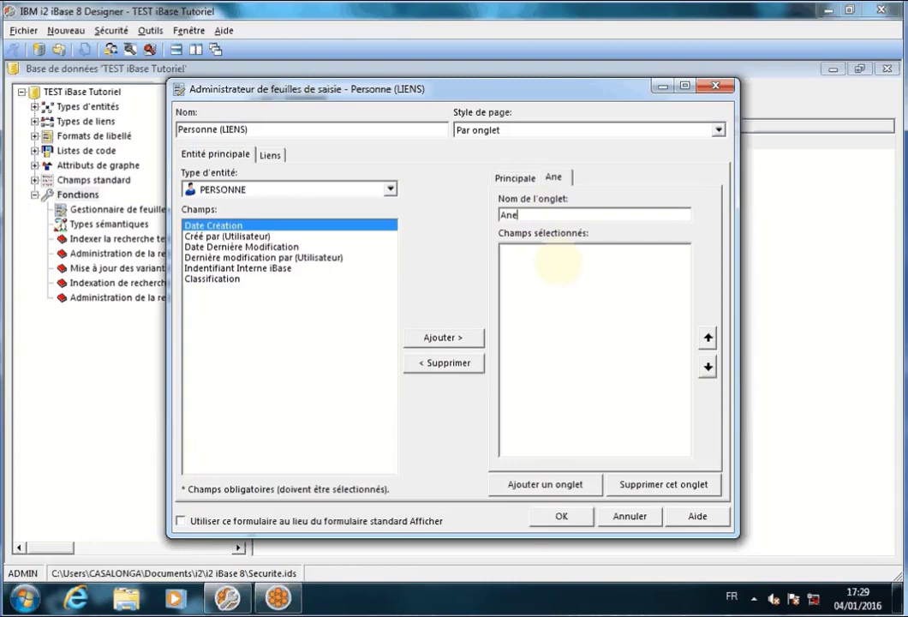
{"action": "key", "text": "BackSpace"}
{"action": "type", "text": "nexes"}
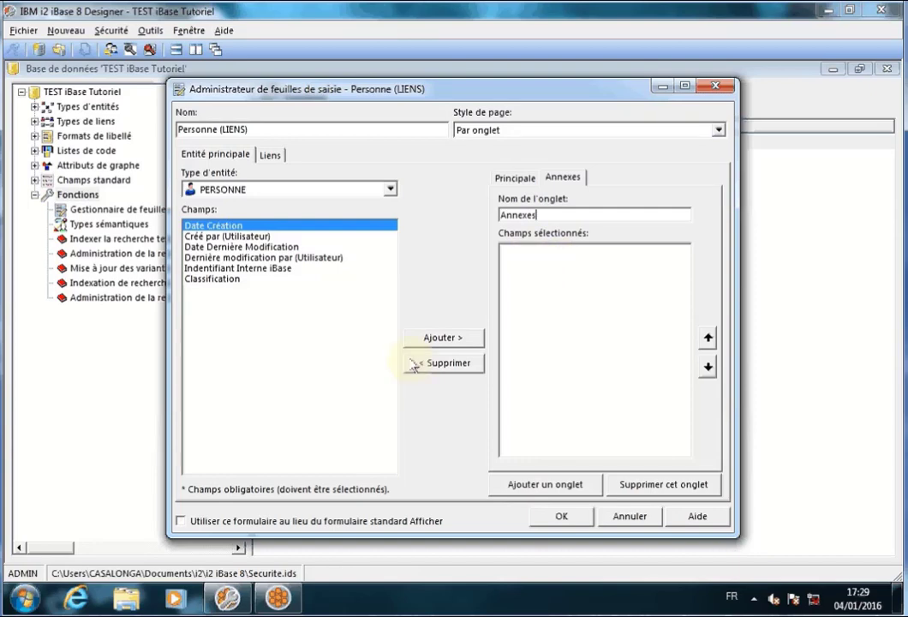
Move the Nationalité and Commentaires fields from the Principale tab to the Annexes tab, with Nationalité first
{"action": "left_click", "coordinate": [515, 177]}
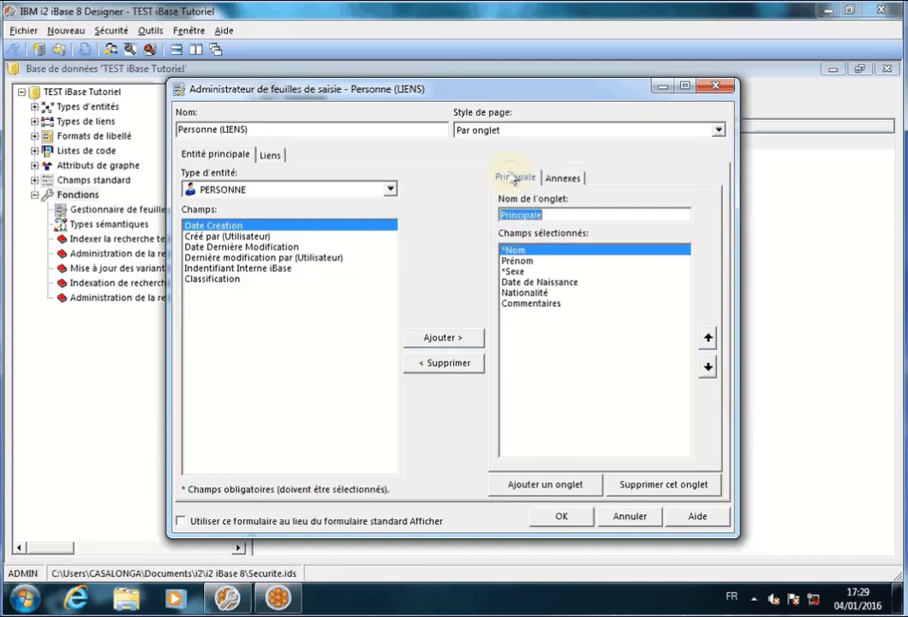
{"action": "double_click", "coordinate": [527, 293]}
{"action": "double_click", "coordinate": [525, 292]}
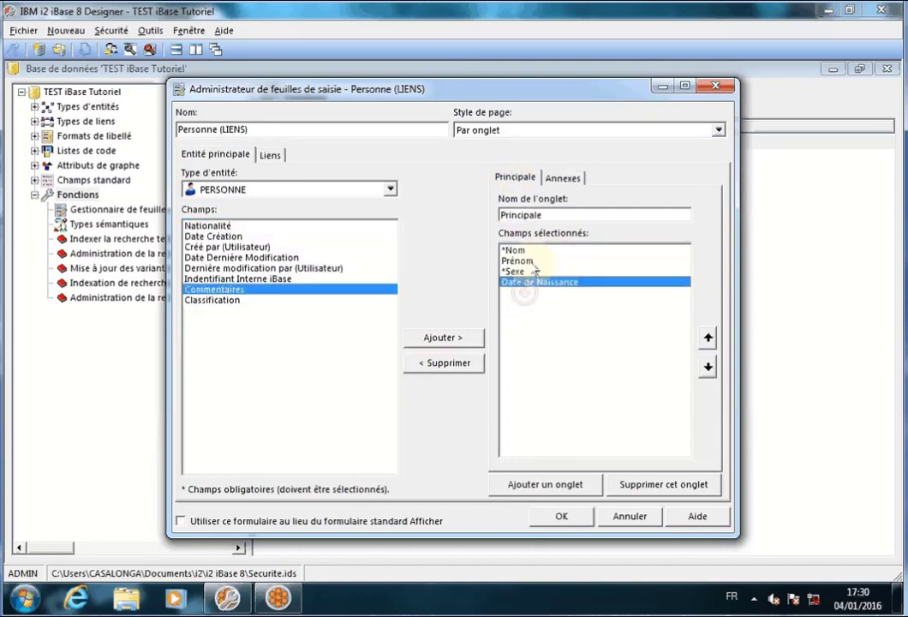
{"action": "left_click", "coordinate": [561, 179]}
{"action": "double_click", "coordinate": [208, 290]}
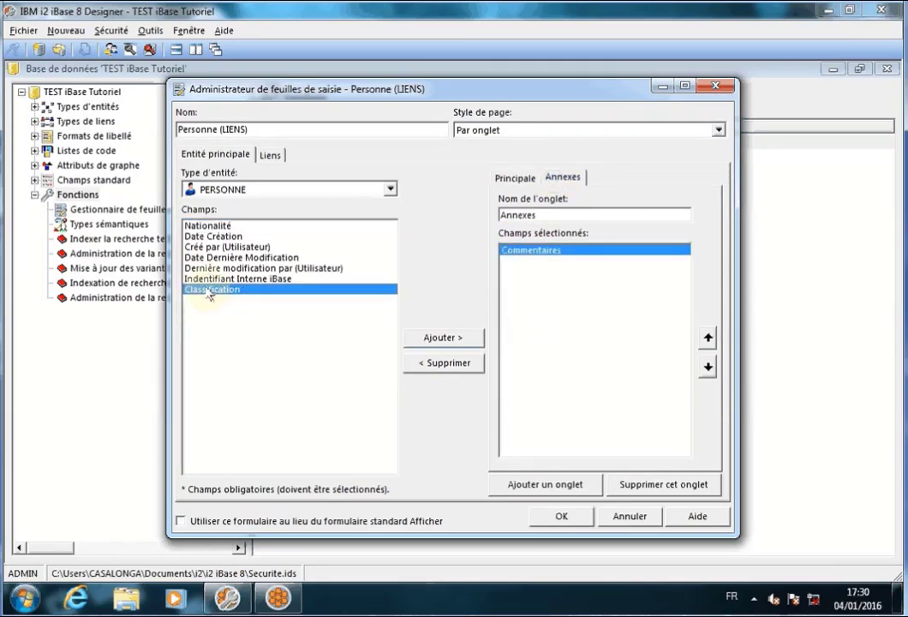
{"action": "double_click", "coordinate": [207, 226]}
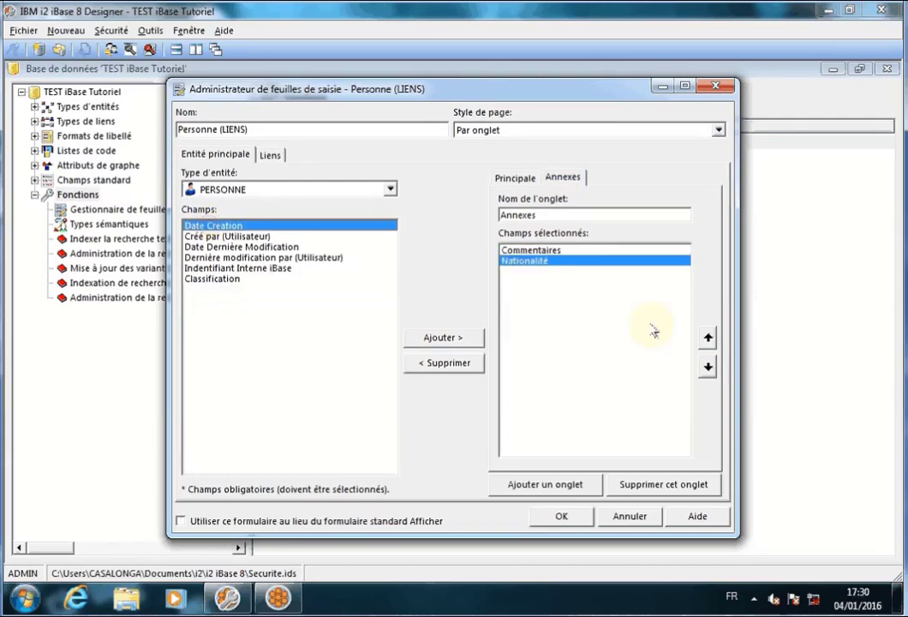
{"action": "left_click", "coordinate": [708, 338]}
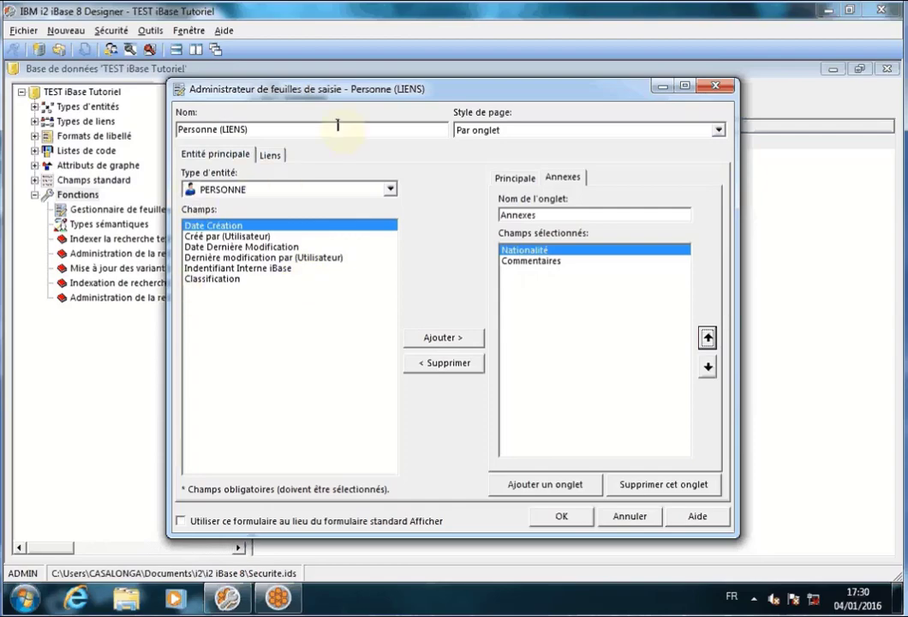
Add a third tab for the main PERSONNE entity and name it Chps Système
{"action": "left_click", "coordinate": [272, 600]}
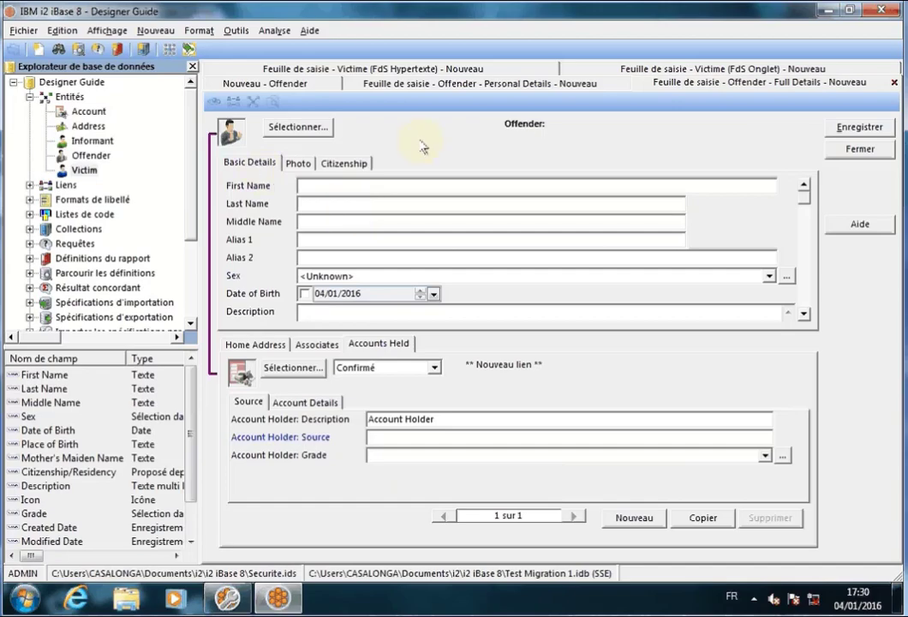
{"action": "left_click", "coordinate": [228, 599]}
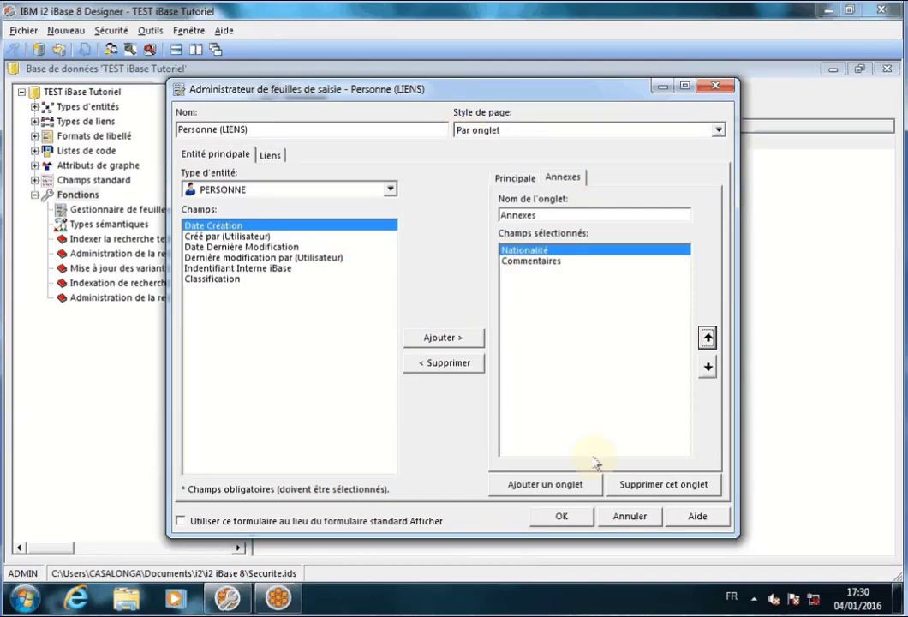
{"action": "left_click", "coordinate": [547, 485]}
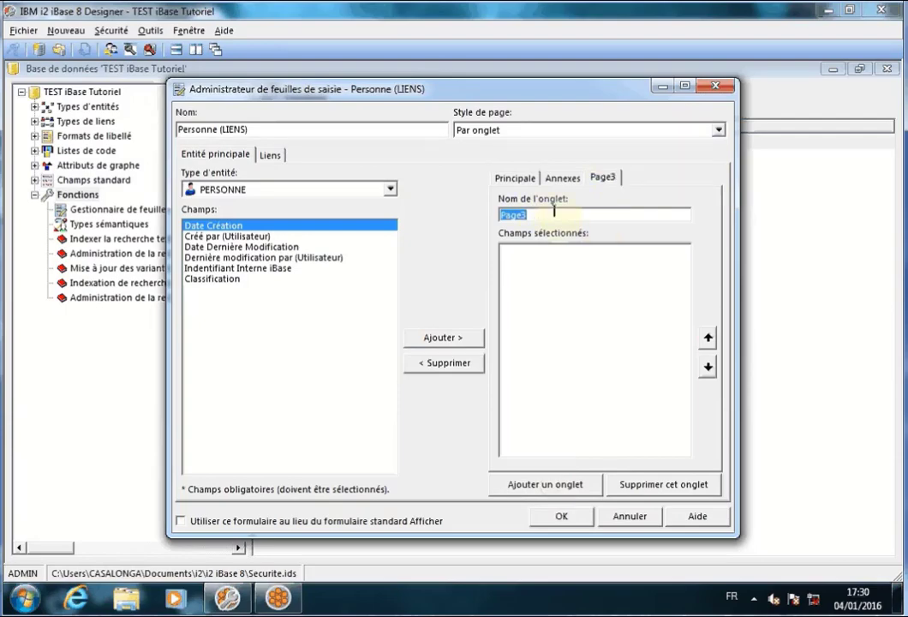
{"action": "type", "text": "Chmp"}
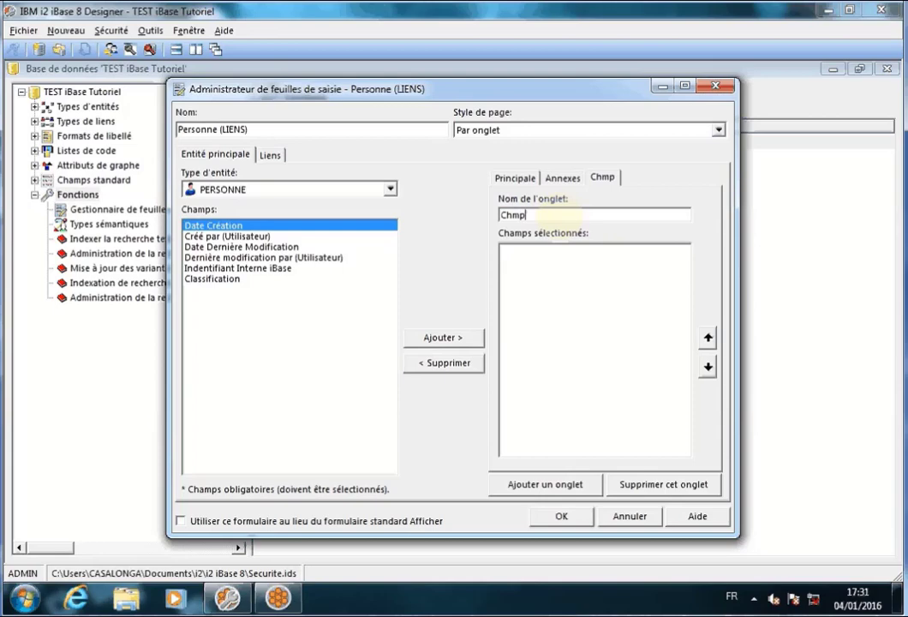
{"action": "key", "text": "BackSpace"}
{"action": "key", "text": "BackSpace"}
{"action": "type", "text": "ps Systèles"}
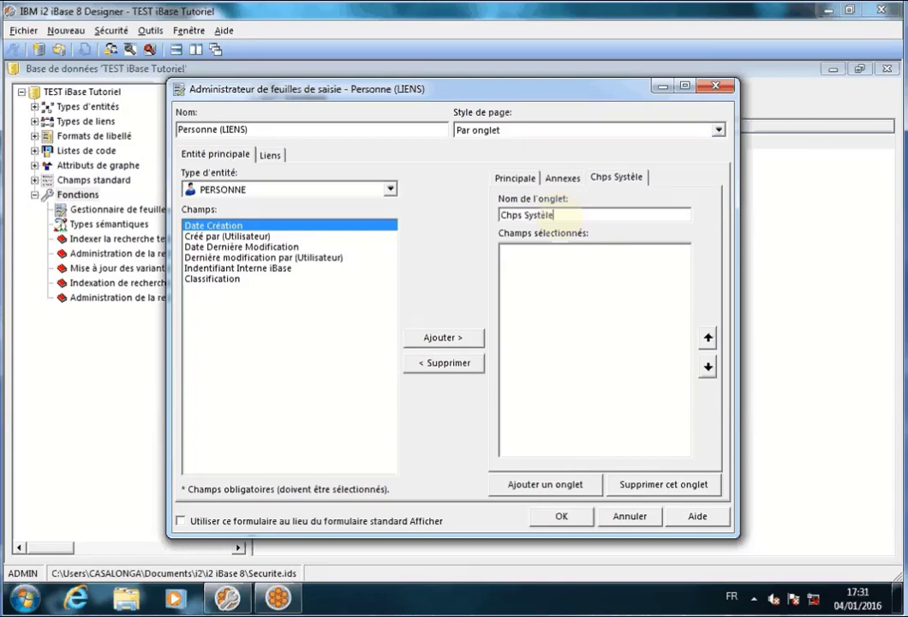
{"action": "key", "text": "BackSpace"}
{"action": "key", "text": "BackSpace"}
{"action": "key", "text": "BackSpace"}
{"action": "type", "text": "me"}
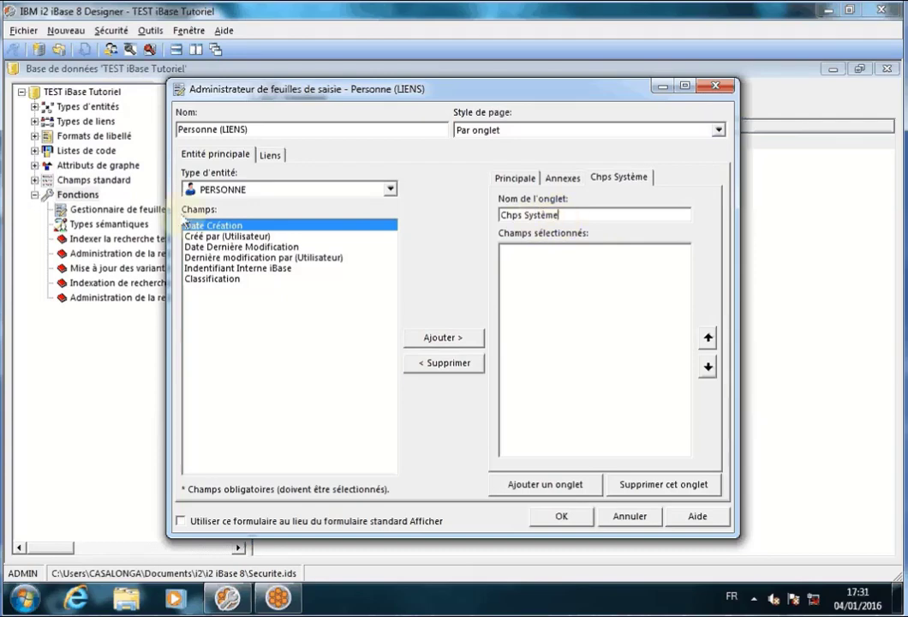
Add all remaining available fields, from Date Création to Classification, to the Chps Système tab
{"action": "left_click", "coordinate": [206, 280], "text": "shift"}
{"action": "left_click", "coordinate": [458, 338]}
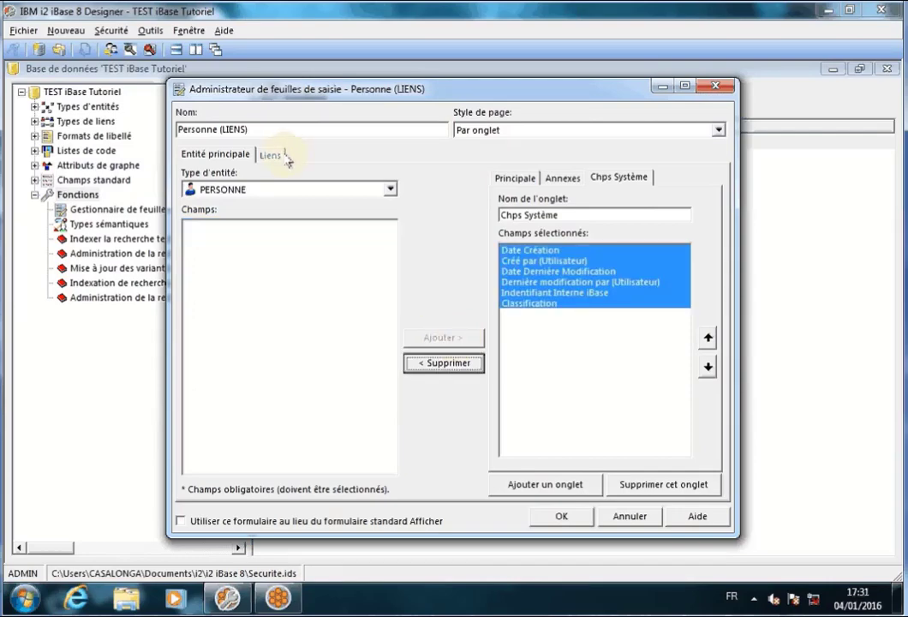
Start a new link for the Personne (LIENS) datasheet with ORGANISATION as the linked entity
{"action": "left_click", "coordinate": [276, 594]}
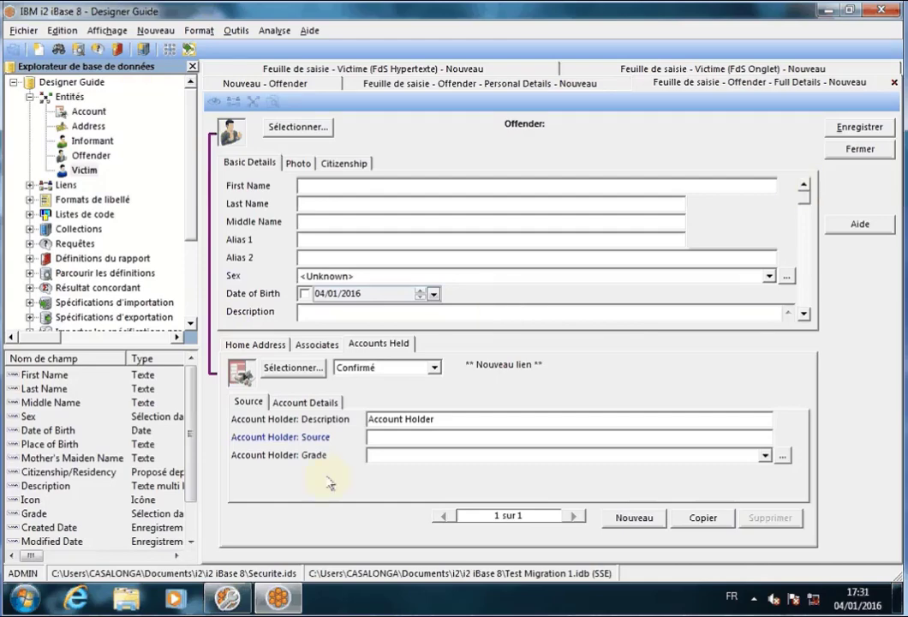
{"action": "left_click", "coordinate": [279, 600]}
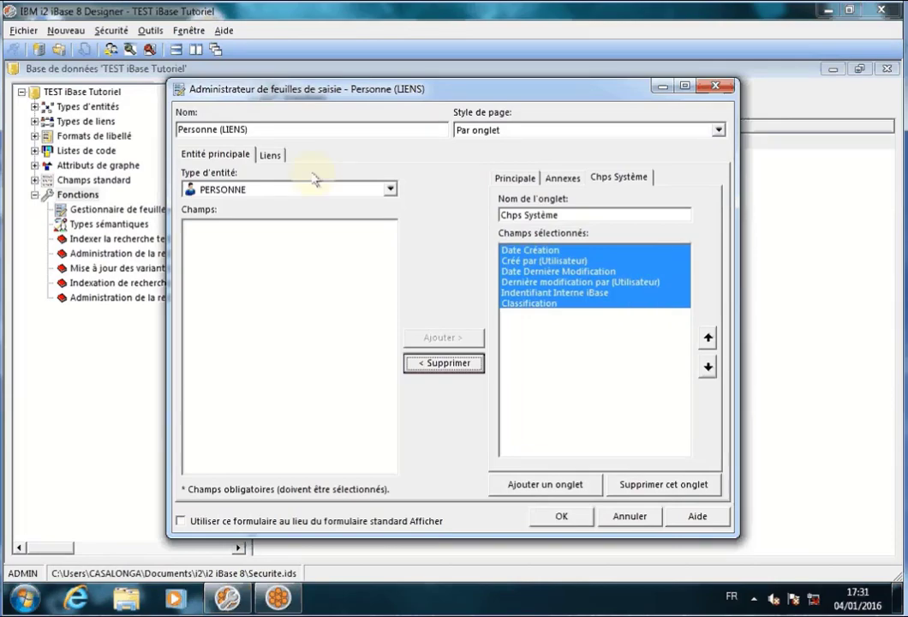
{"action": "left_click", "coordinate": [270, 155]}
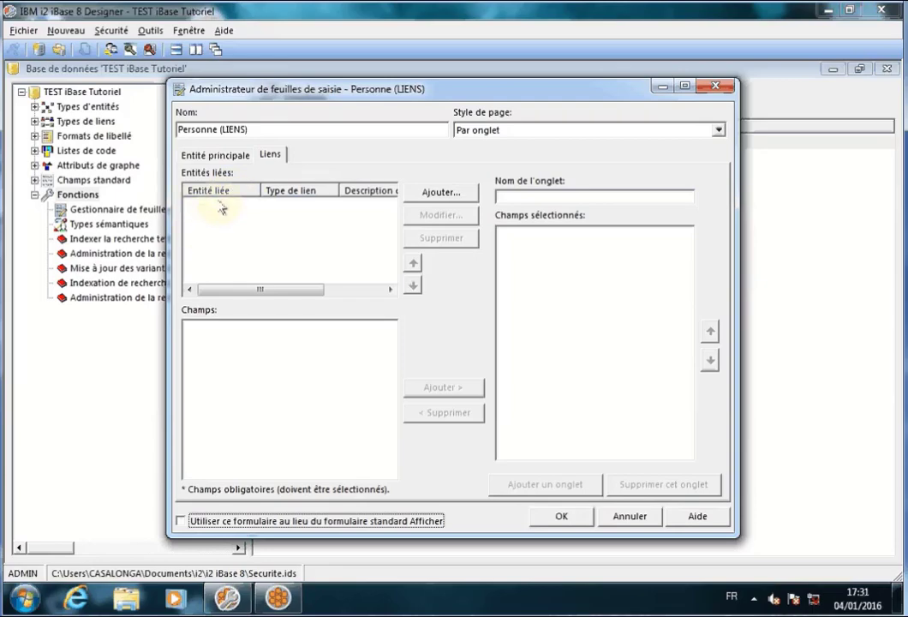
{"action": "left_click", "coordinate": [440, 194]}
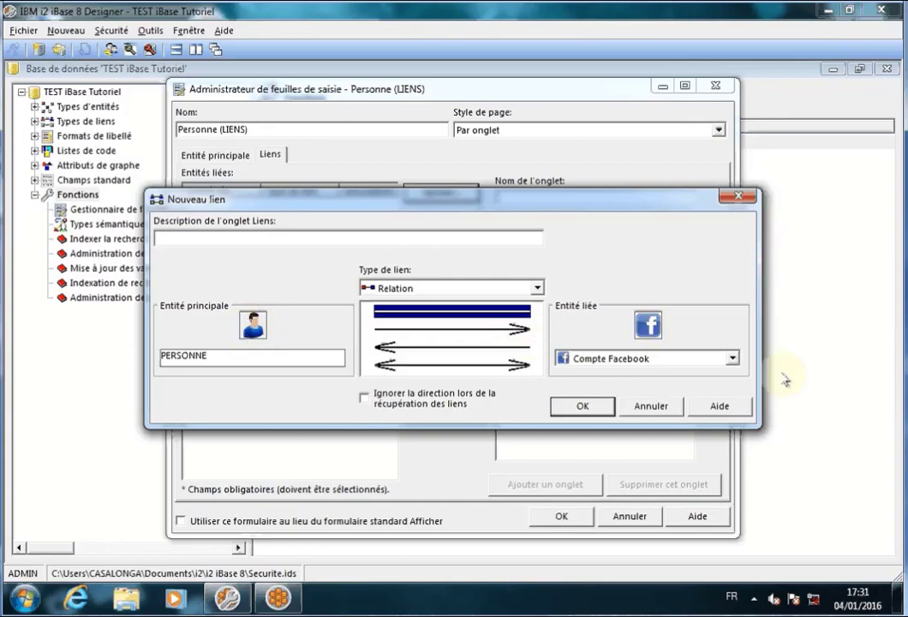
{"action": "left_click", "coordinate": [732, 358]}
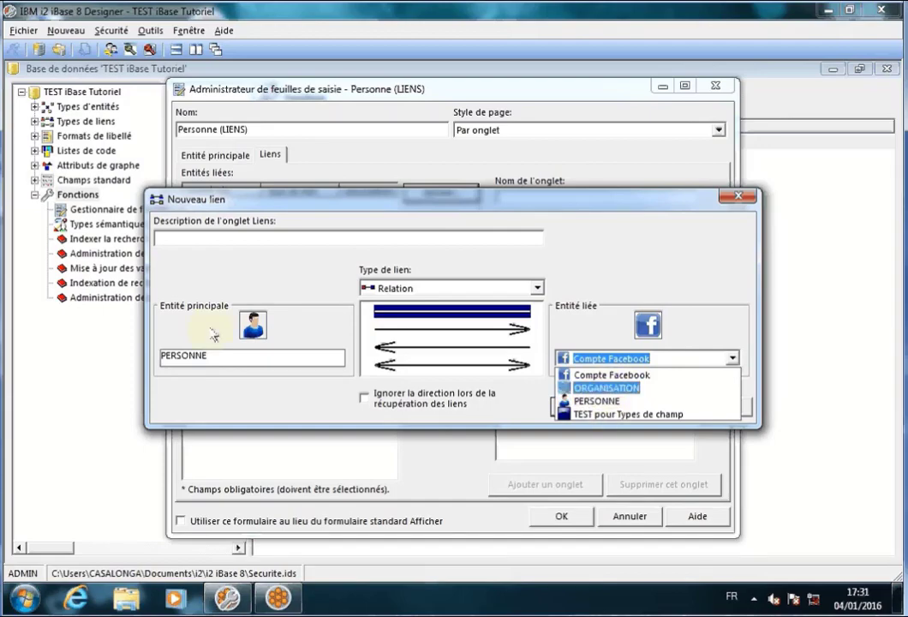
{"action": "left_click", "coordinate": [608, 389]}
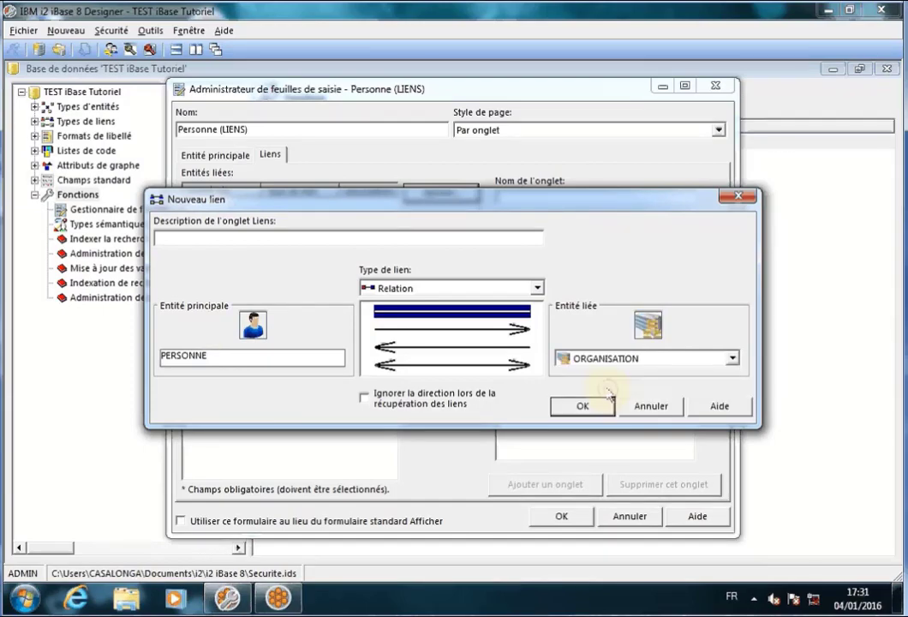
Describe the new link as Personne - Organisation, use Relation as the link type and confirm it
{"action": "left_click", "coordinate": [214, 235]}
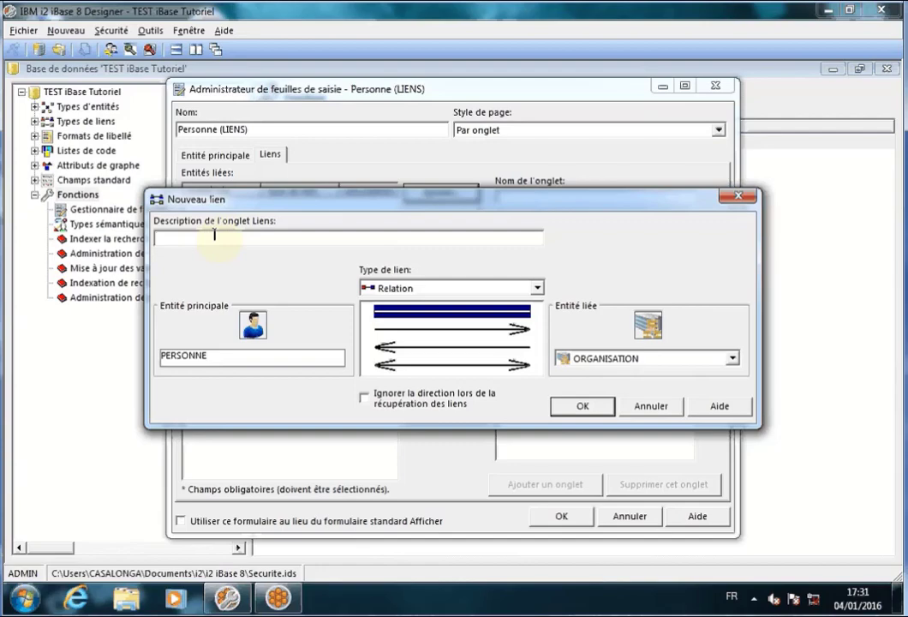
{"action": "type", "text": "Personne"}
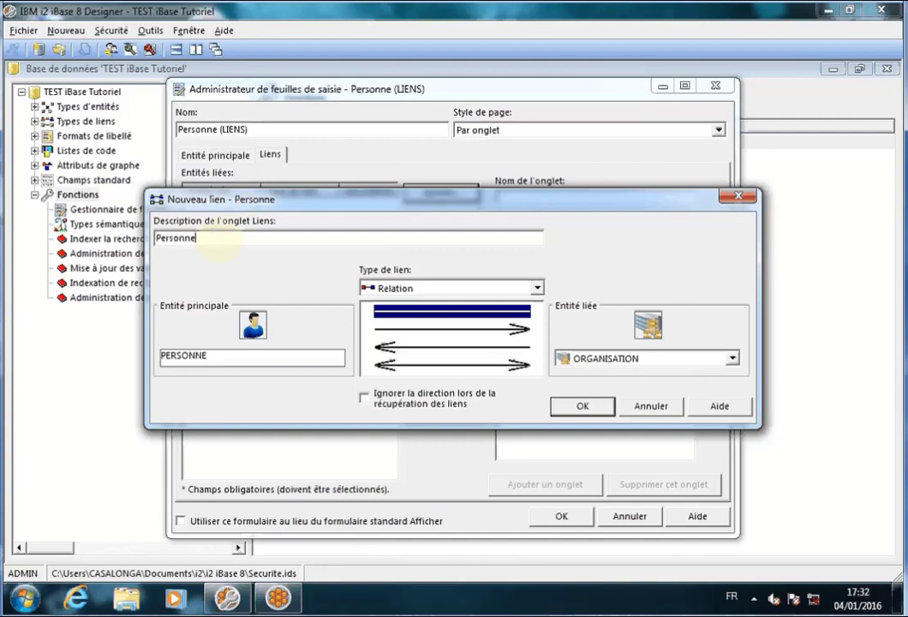
{"action": "type", "text": " - Organisation"}
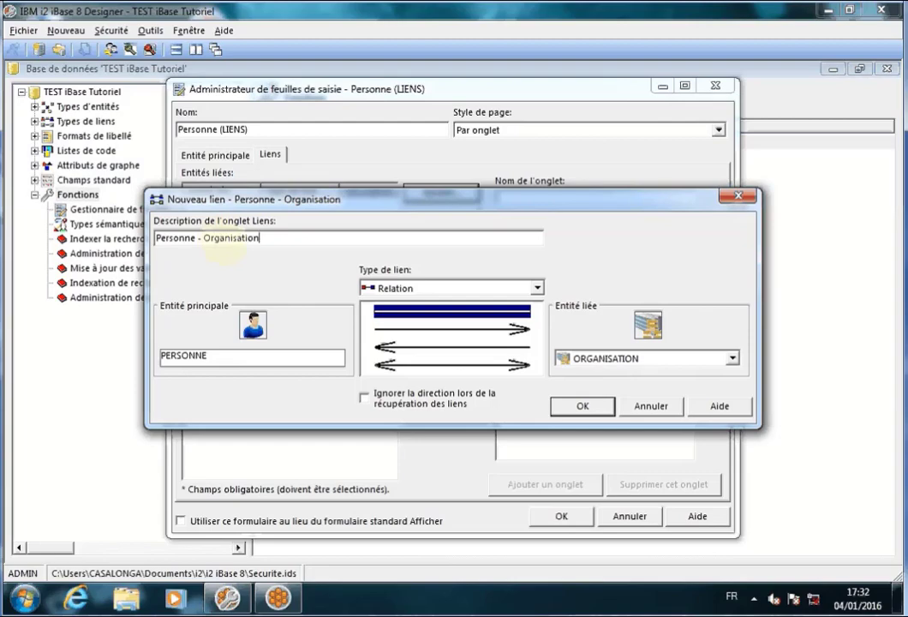
{"action": "left_click", "coordinate": [536, 288]}
{"action": "left_click", "coordinate": [381, 306]}
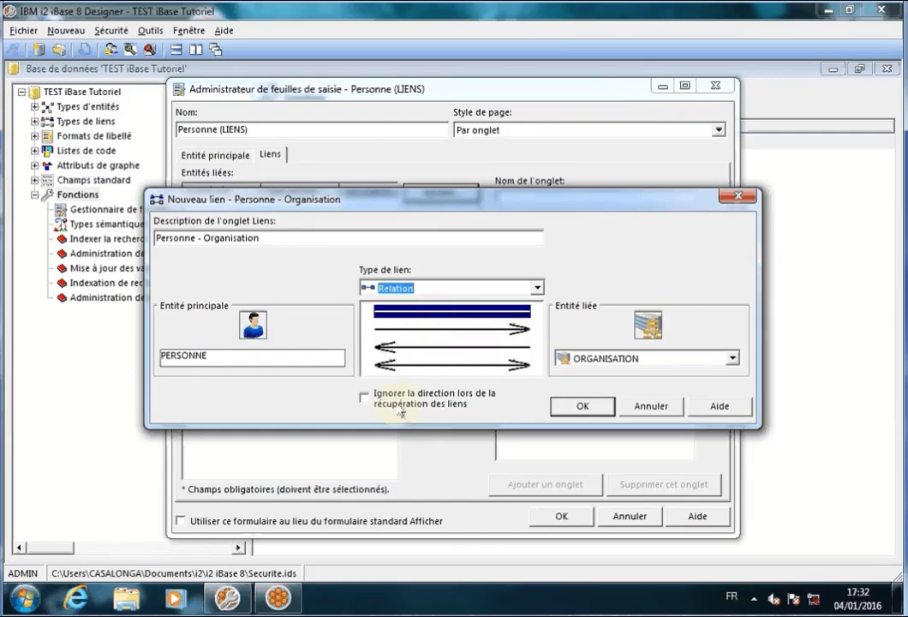
{"action": "left_click", "coordinate": [582, 407]}
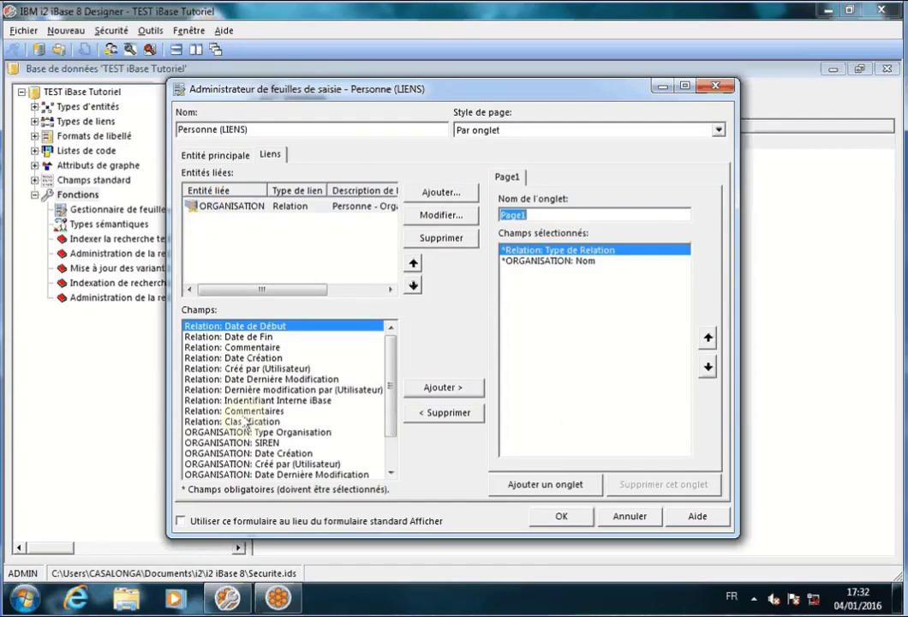
Add a second tab for the ORGANISATION link and name it Relation
{"action": "left_click_drag", "start_coordinate": [390, 367], "coordinate": [391, 344]}
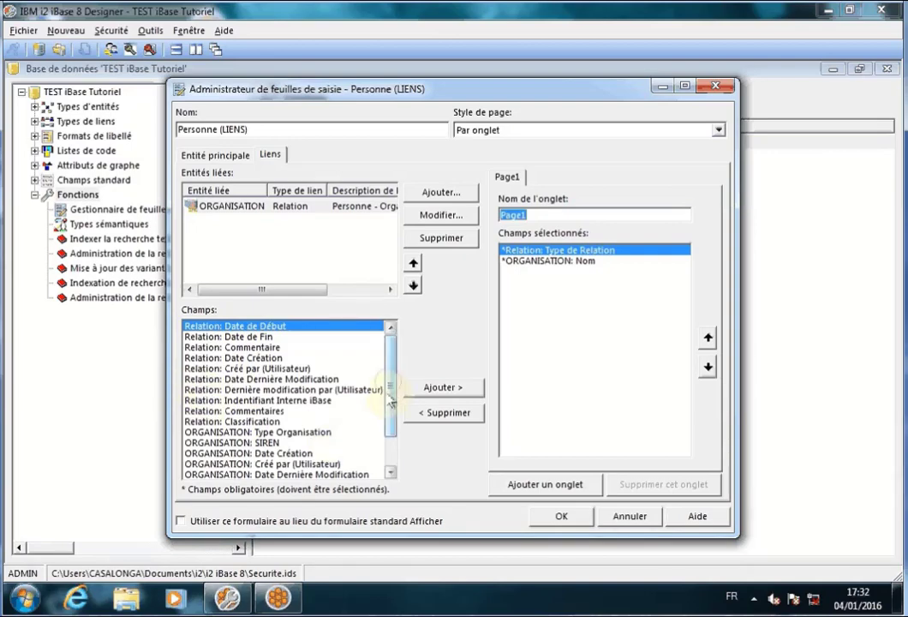
{"action": "left_click_drag", "start_coordinate": [390, 401], "coordinate": [388, 464]}
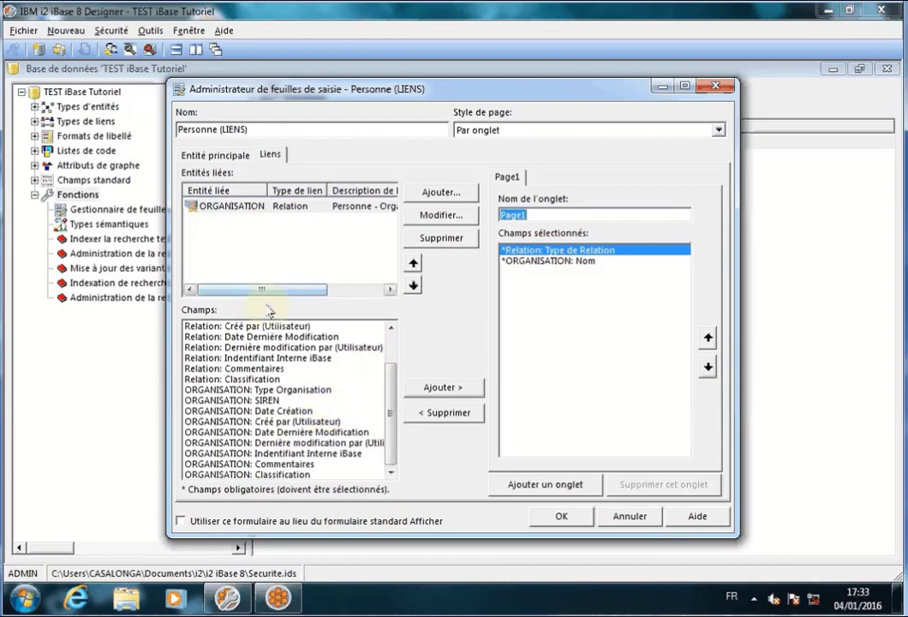
{"action": "left_click_drag", "start_coordinate": [391, 392], "coordinate": [394, 344]}
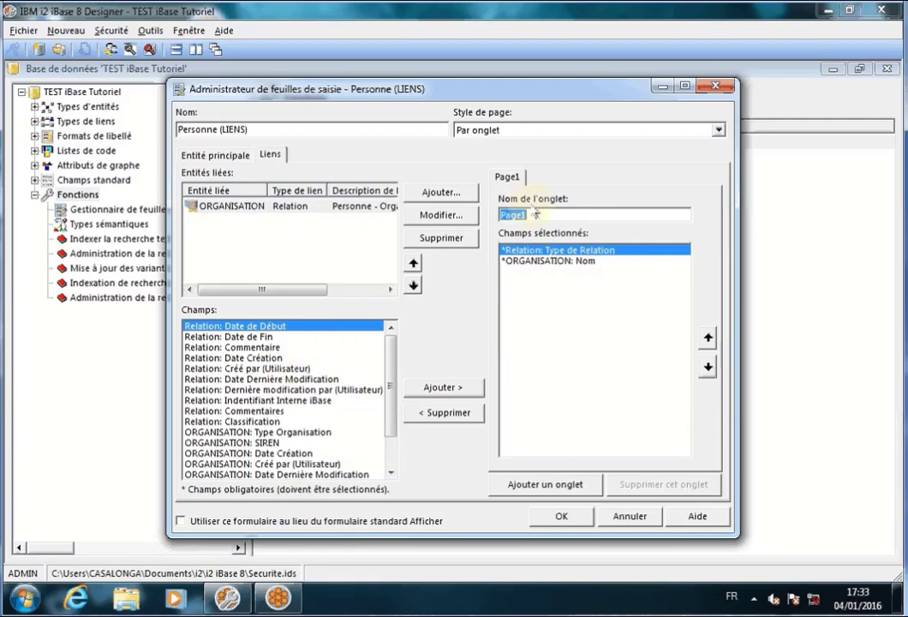
{"action": "left_click", "coordinate": [545, 484]}
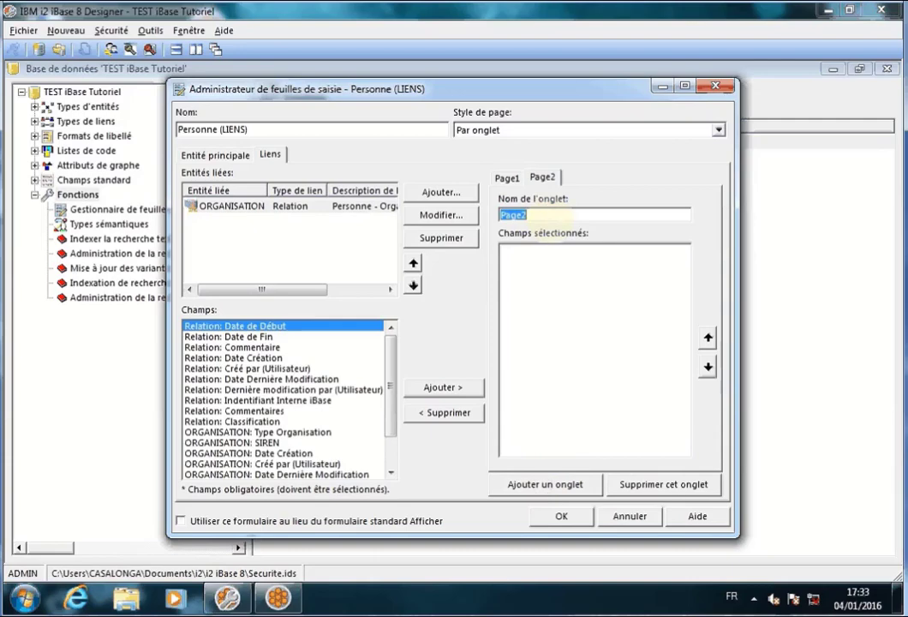
{"action": "type", "text": "Relation"}
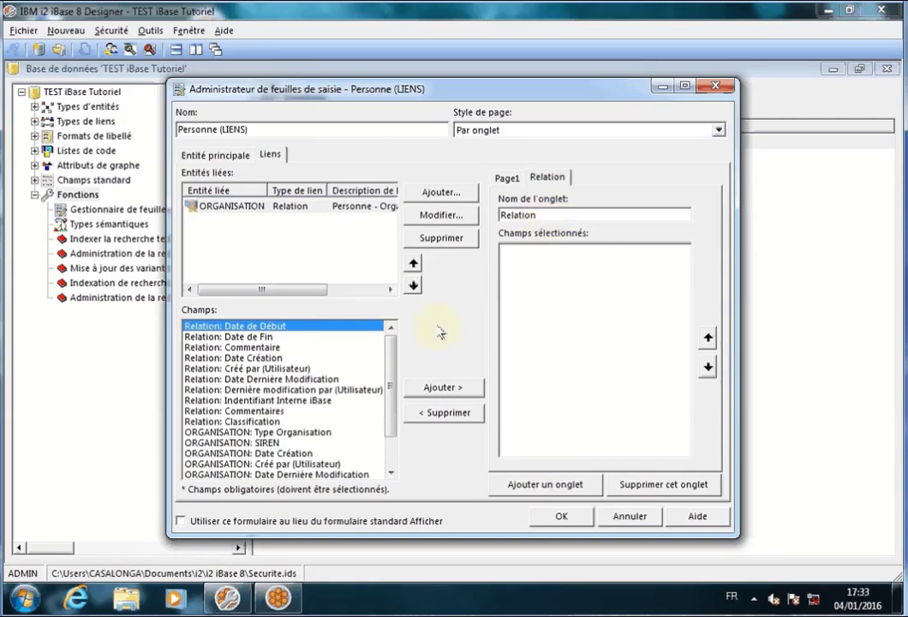
Add the Relation fields Date de Début, Date de Fin and Commentaires to the Relation tab, leaving out Commentaire
{"action": "double_click", "coordinate": [232, 326]}
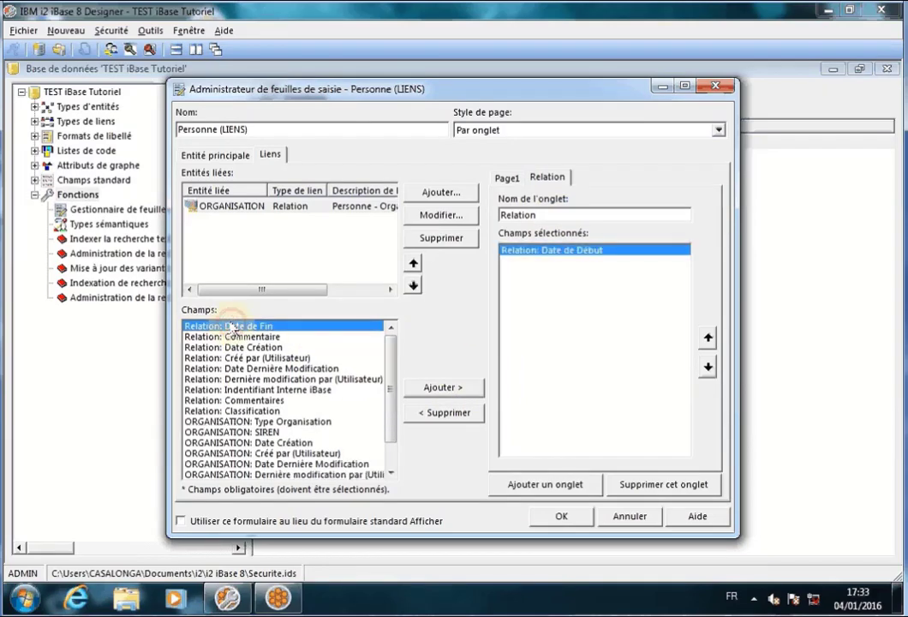
{"action": "double_click", "coordinate": [232, 327]}
{"action": "double_click", "coordinate": [231, 327]}
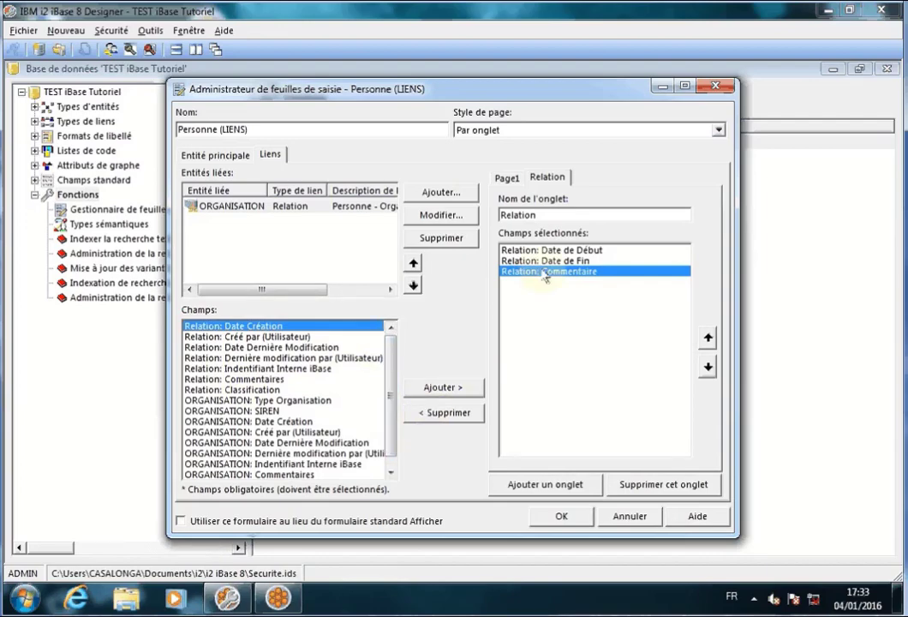
{"action": "left_click", "coordinate": [454, 413]}
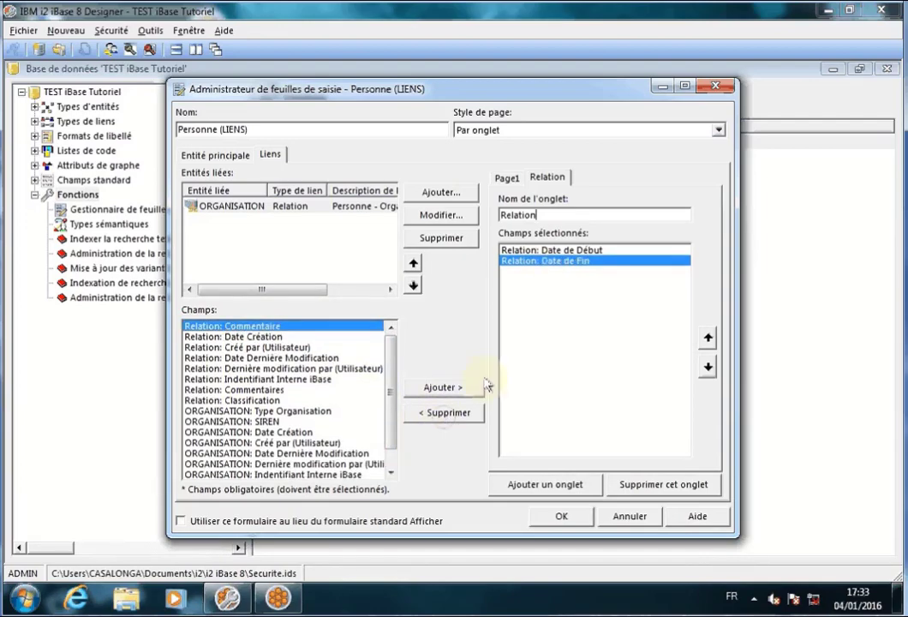
{"action": "double_click", "coordinate": [259, 391]}
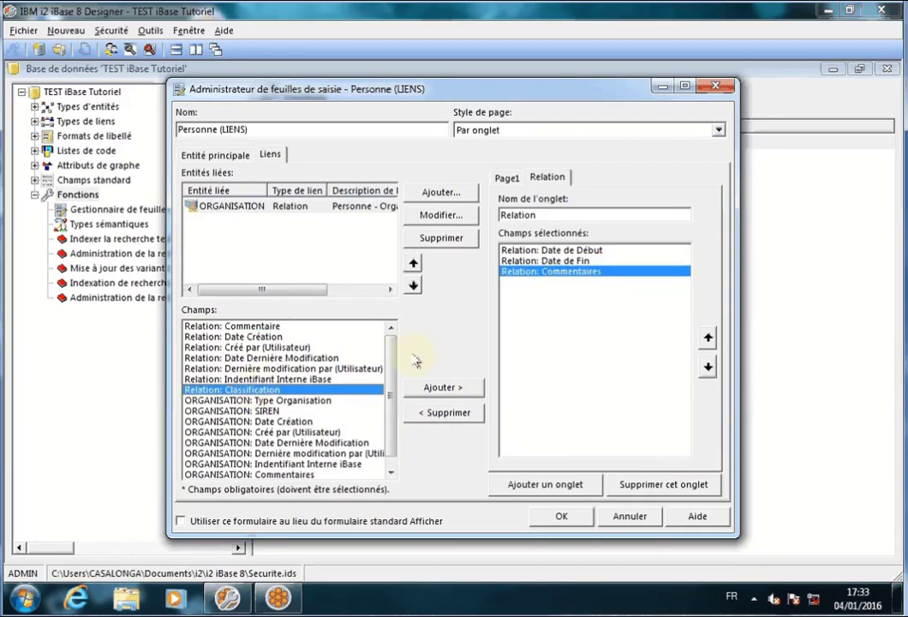
Move the mandatory Type de Relation field from Page1 to the Relation tab and place it first
{"action": "left_click", "coordinate": [511, 182]}
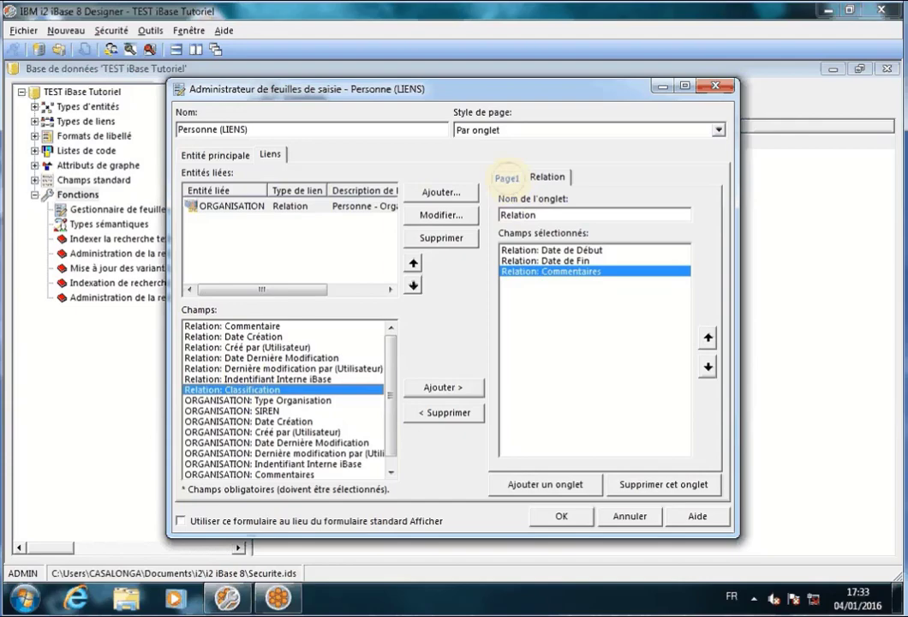
{"action": "left_click", "coordinate": [511, 180]}
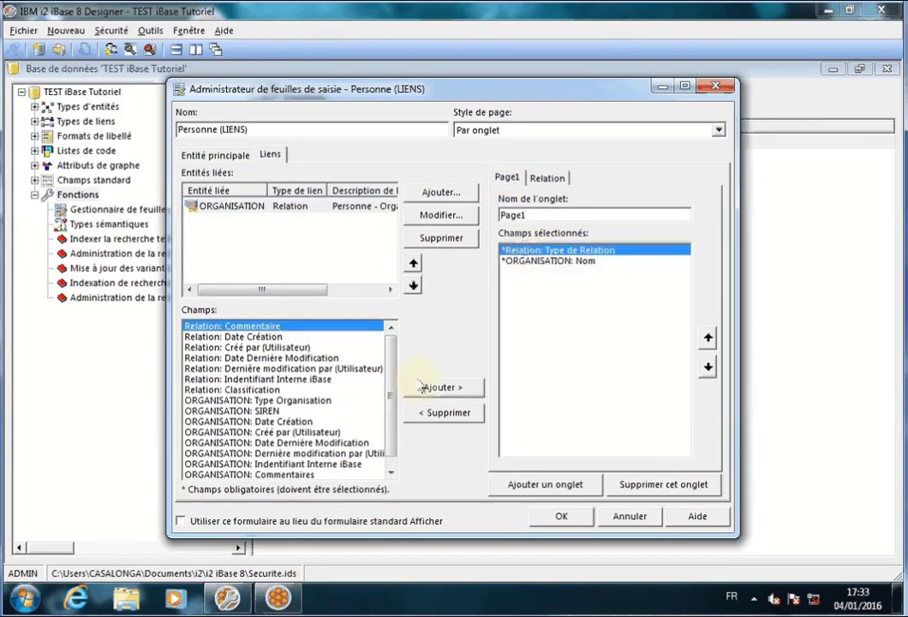
{"action": "left_click", "coordinate": [439, 416]}
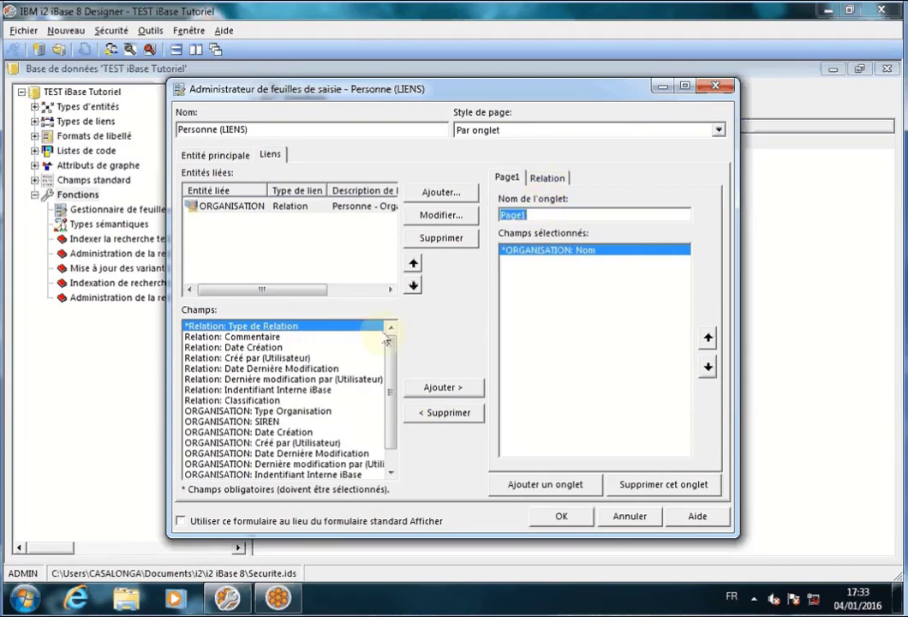
{"action": "left_click", "coordinate": [549, 184]}
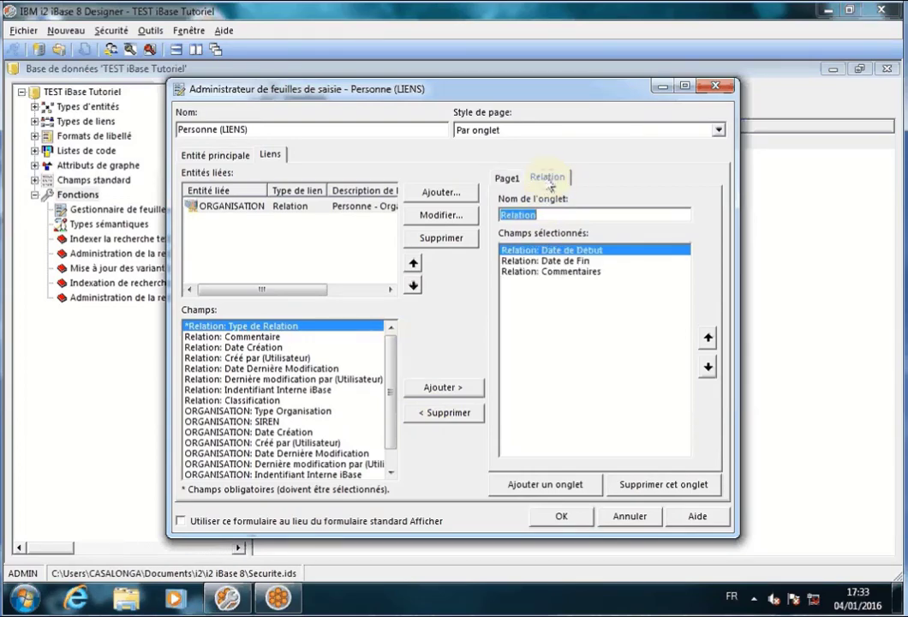
{"action": "double_click", "coordinate": [224, 325]}
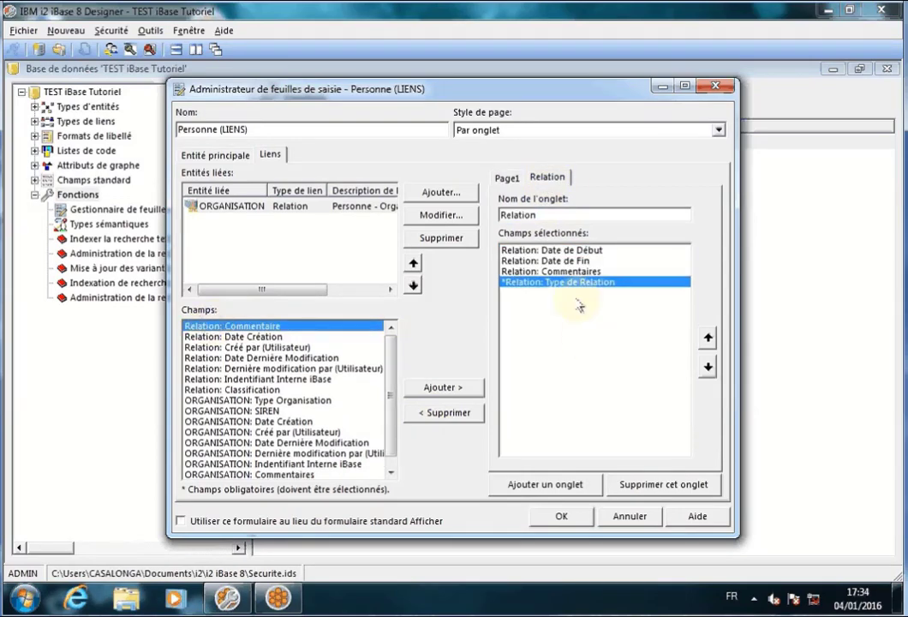
{"action": "left_click", "coordinate": [708, 339]}
{"action": "left_click", "coordinate": [708, 340]}
{"action": "left_click", "coordinate": [708, 339]}
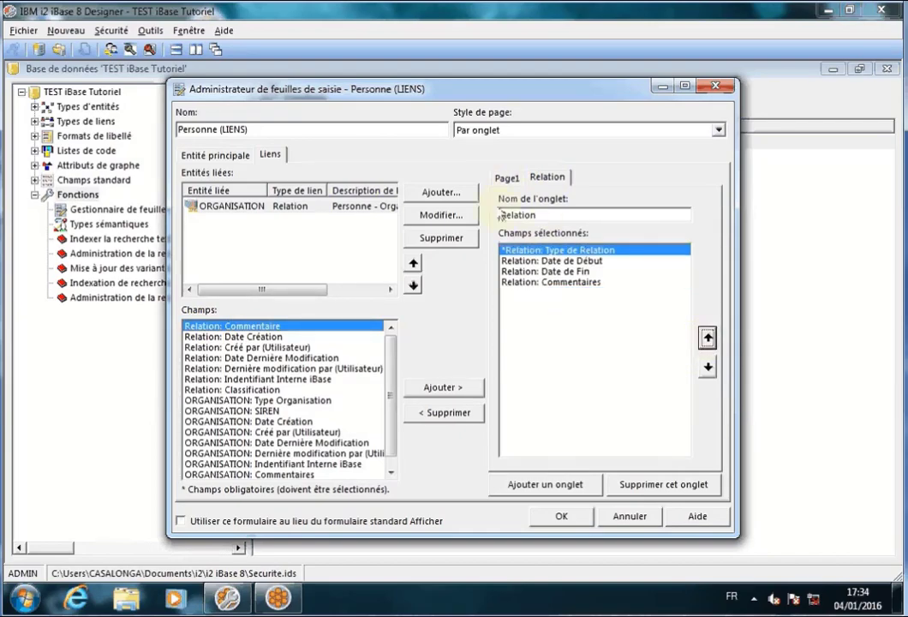
Rename the ORGANISATION link's Page1 tab as Organisation
{"action": "left_click", "coordinate": [507, 176]}
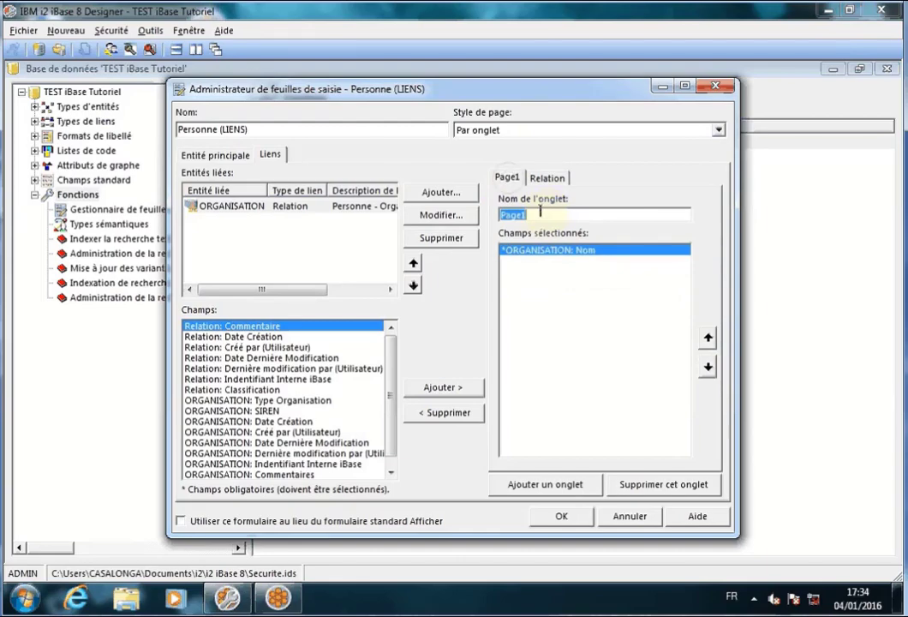
{"action": "type", "text": "Ornaisation"}
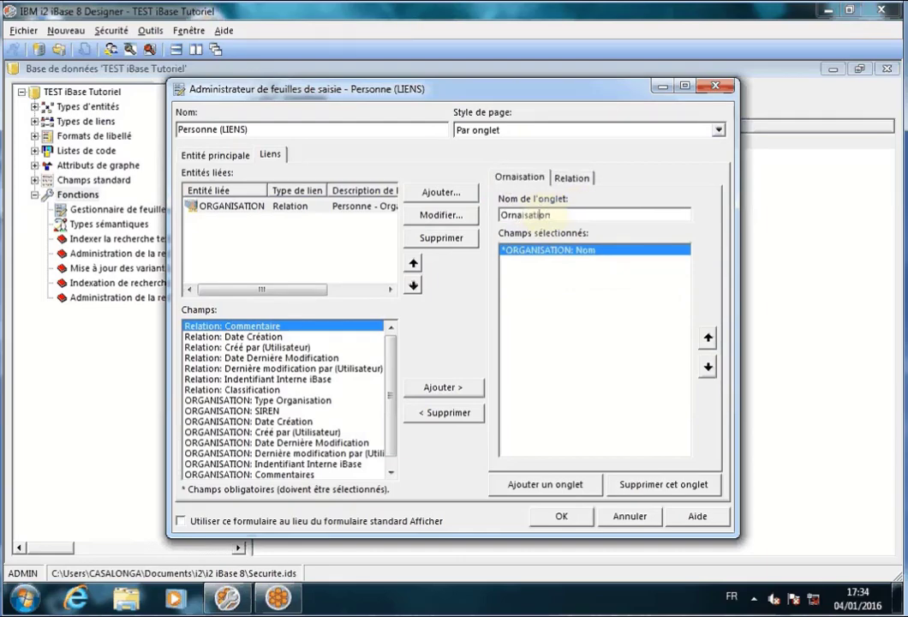
{"action": "key", "text": "Left"}
{"action": "key", "text": "Left"}
{"action": "key", "text": "Left"}
{"action": "key", "text": "Left"}
{"action": "key", "text": "Left"}
{"action": "key", "text": "Left"}
{"action": "key", "text": "Left"}
{"action": "key", "text": "Left"}
{"action": "key", "text": "Left"}
{"action": "type", "text": "g"}
{"action": "key", "text": "Delete"}
{"action": "key", "text": "Right"}
{"action": "type", "text": "n"}
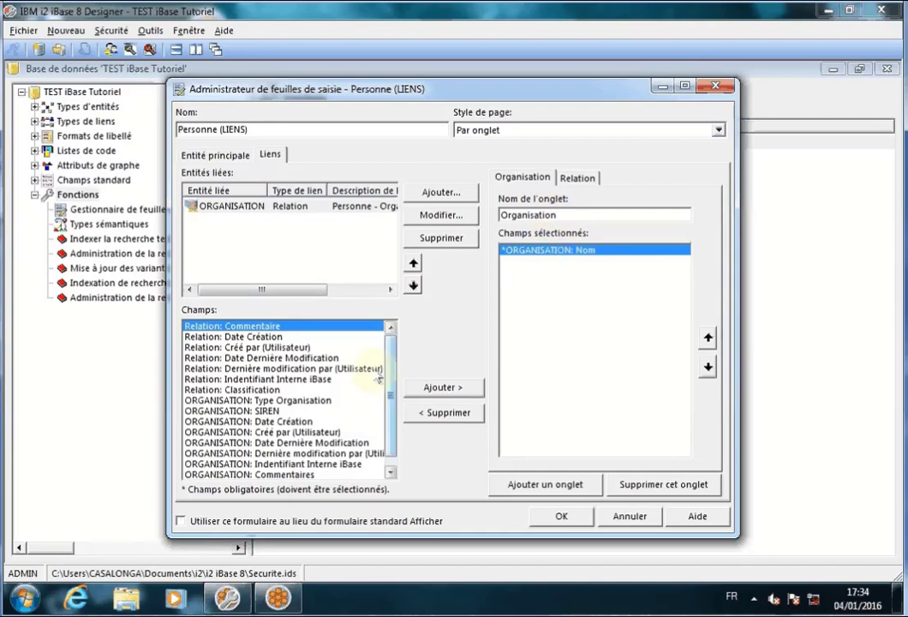
Add the ORGANISATION fields Type Organisation and SIREN to the Organisation tab
{"action": "scroll", "coordinate": [377, 406], "scroll_direction": "down", "scroll_amount": 1}
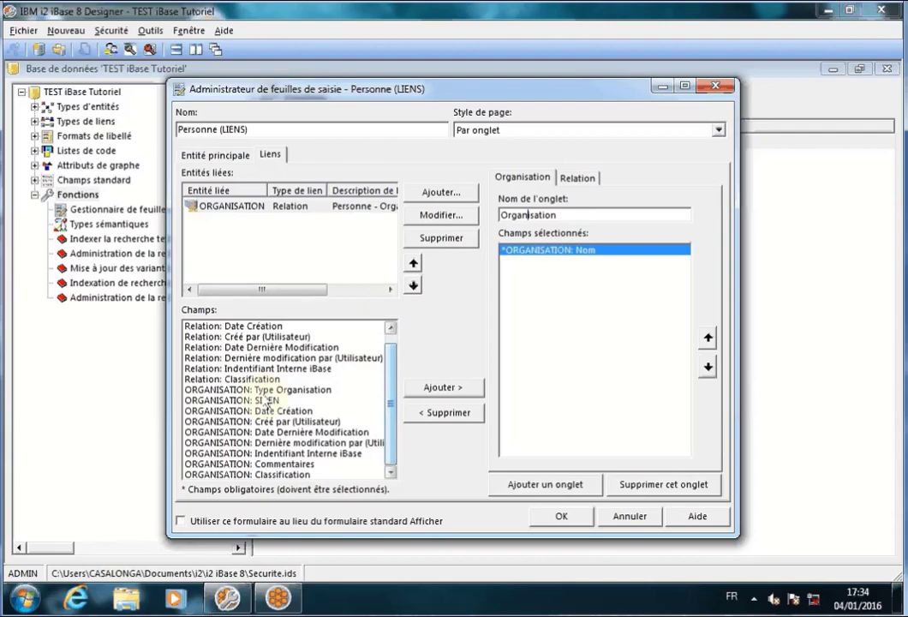
{"action": "double_click", "coordinate": [266, 390]}
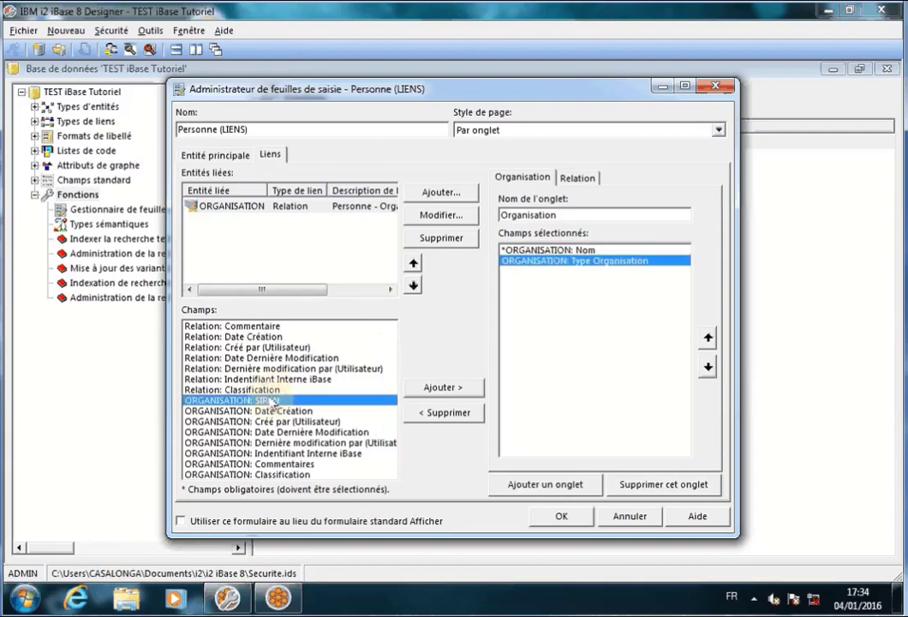
{"action": "double_click", "coordinate": [271, 400]}
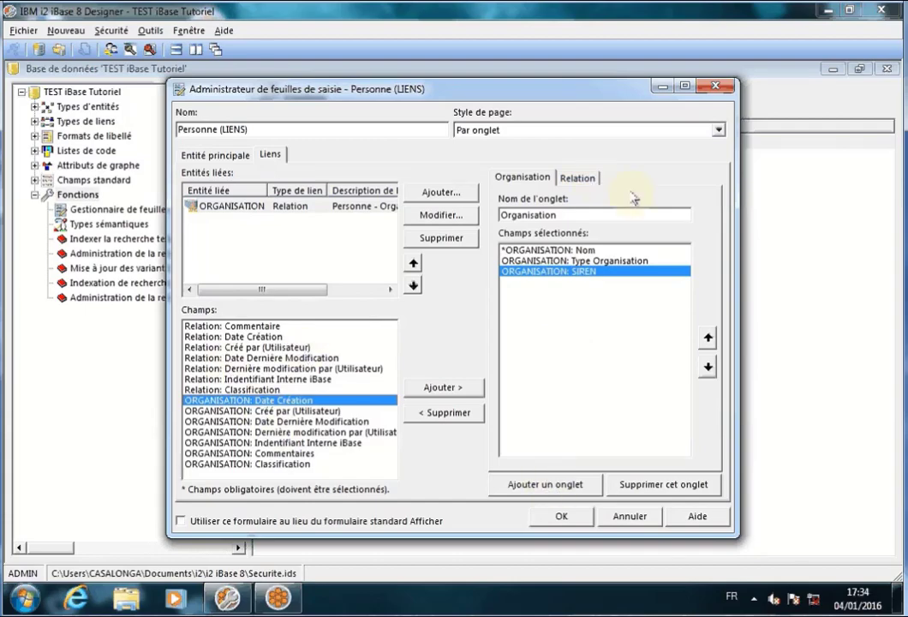
Add a third tab named Relation (Chps Sys.) and assign all the remaining Relation fields to it
{"action": "left_click", "coordinate": [544, 485]}
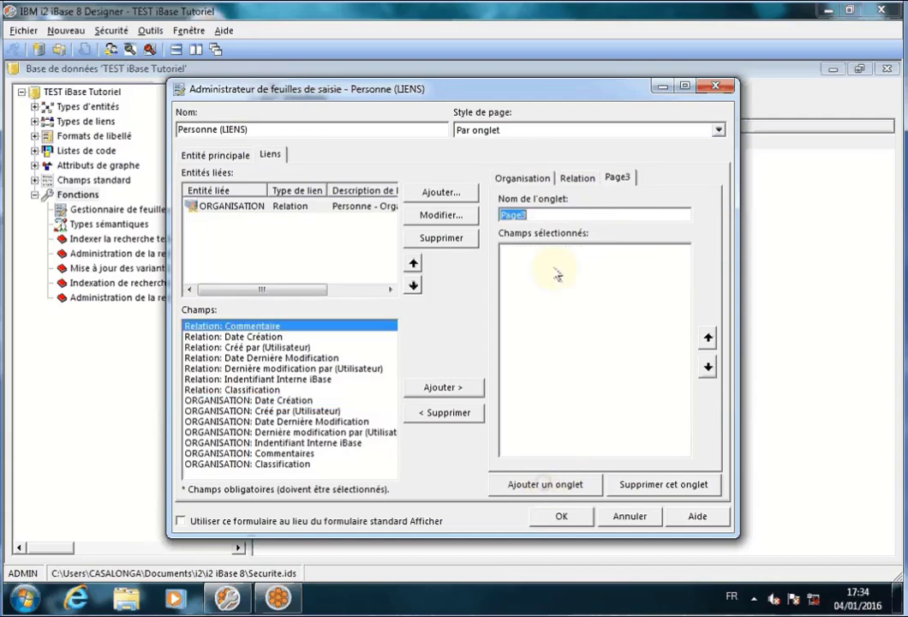
{"action": "type", "text": "R"}
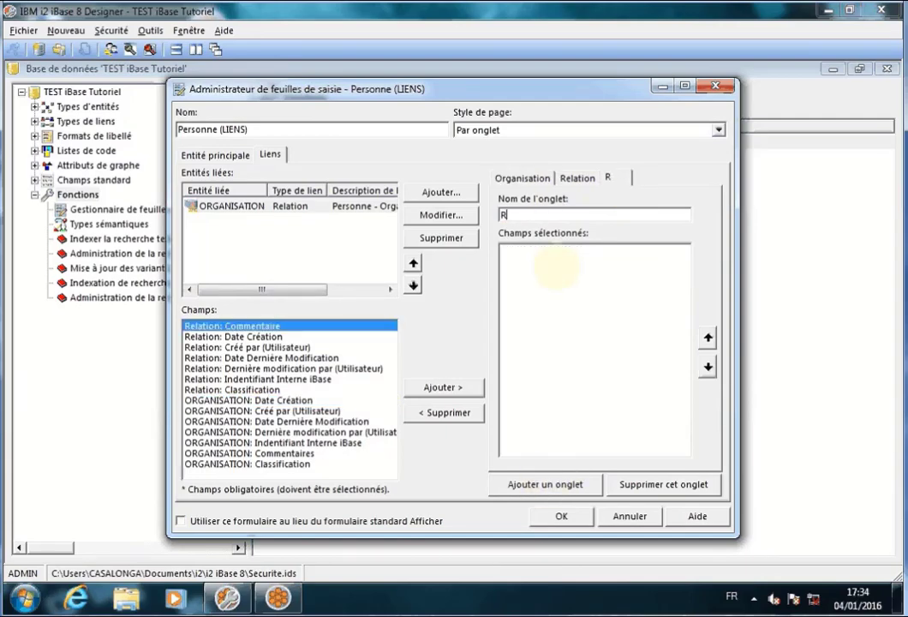
{"action": "type", "text": "elation (Ch"}
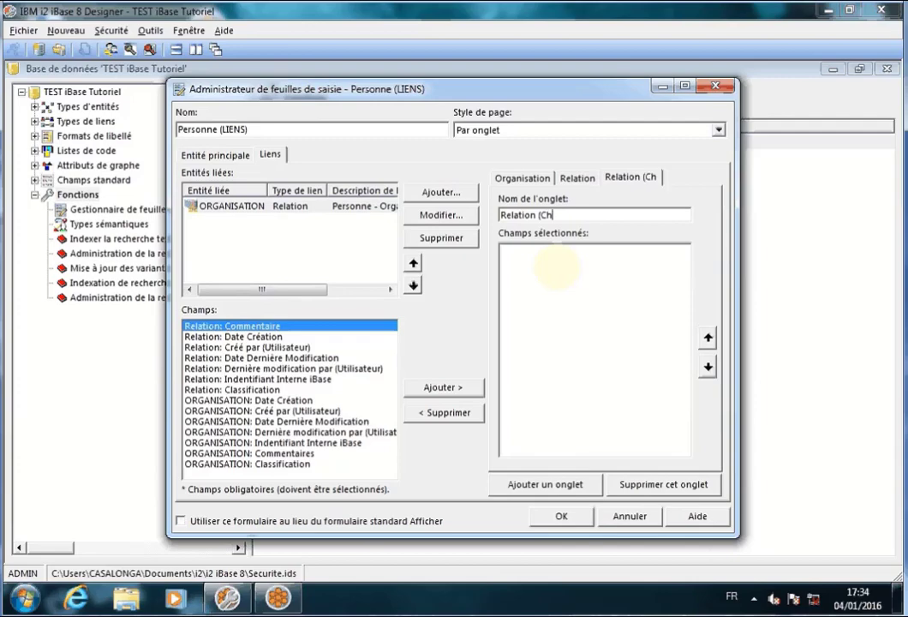
{"action": "type", "text": "ps Sys."}
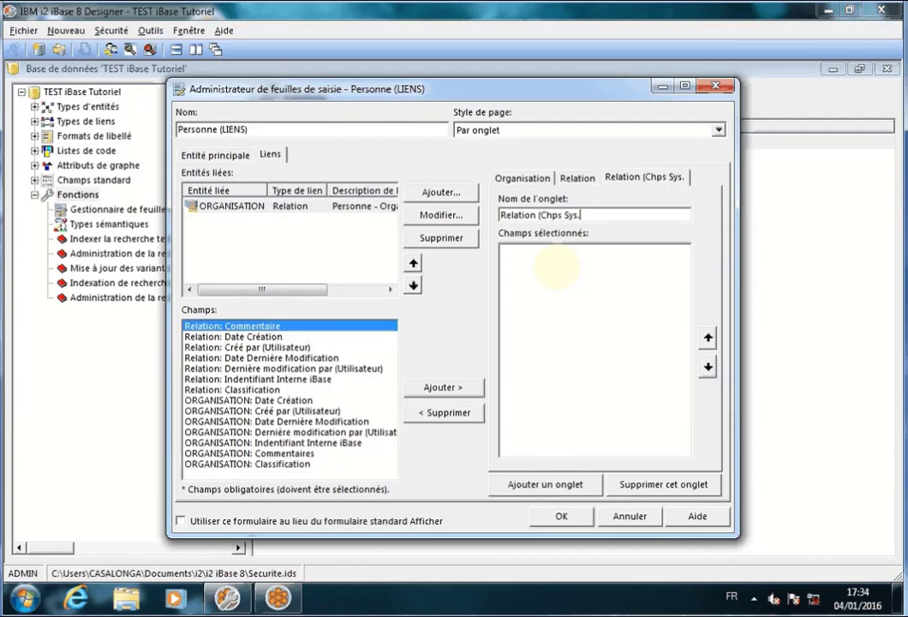
{"action": "type", "text": ")"}
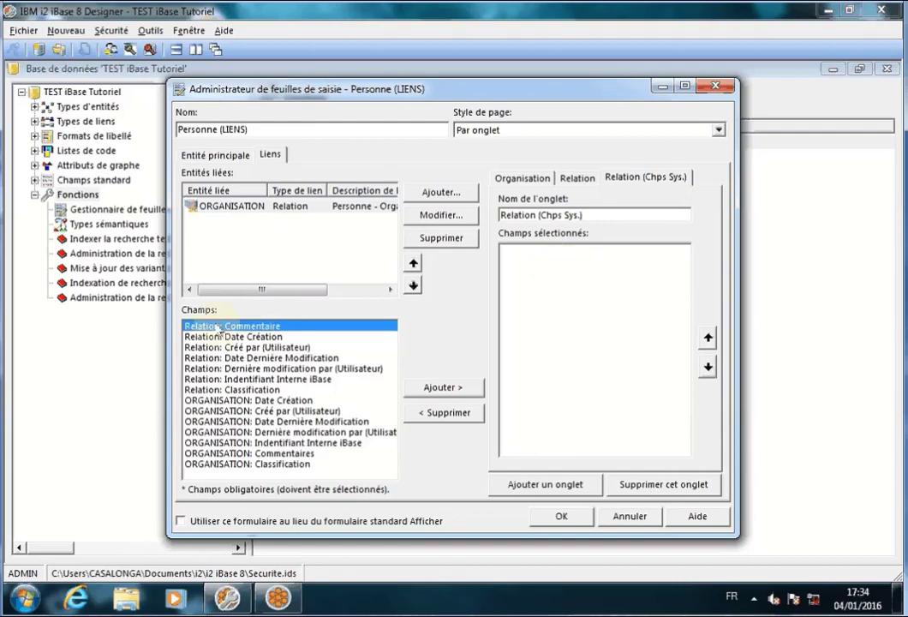
{"action": "left_click", "coordinate": [221, 390], "text": "shift"}
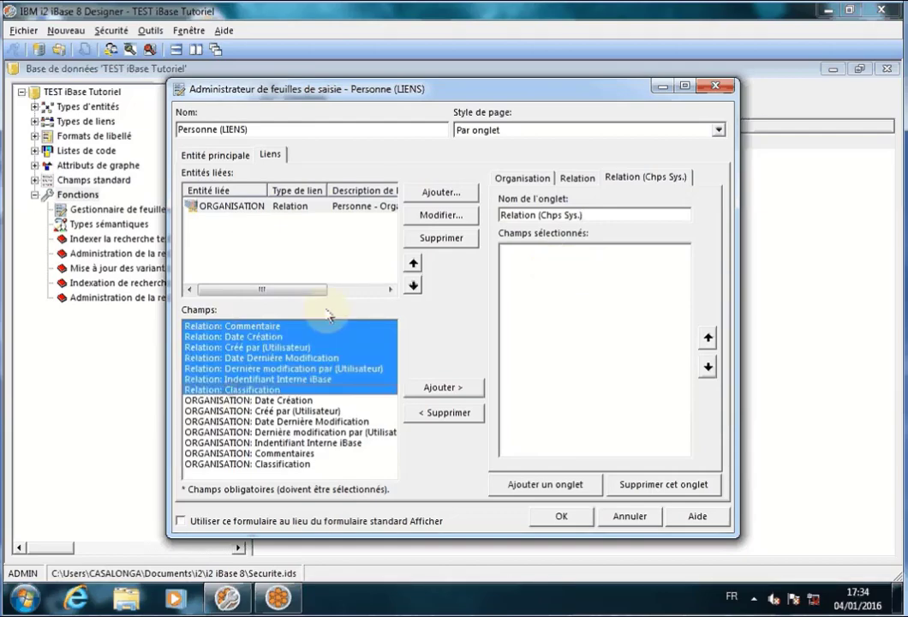
{"action": "left_click", "coordinate": [444, 387]}
Add a fourth tab named Organisation and assign all the remaining ORGANISATION fields to it
{"action": "left_click", "coordinate": [546, 485]}
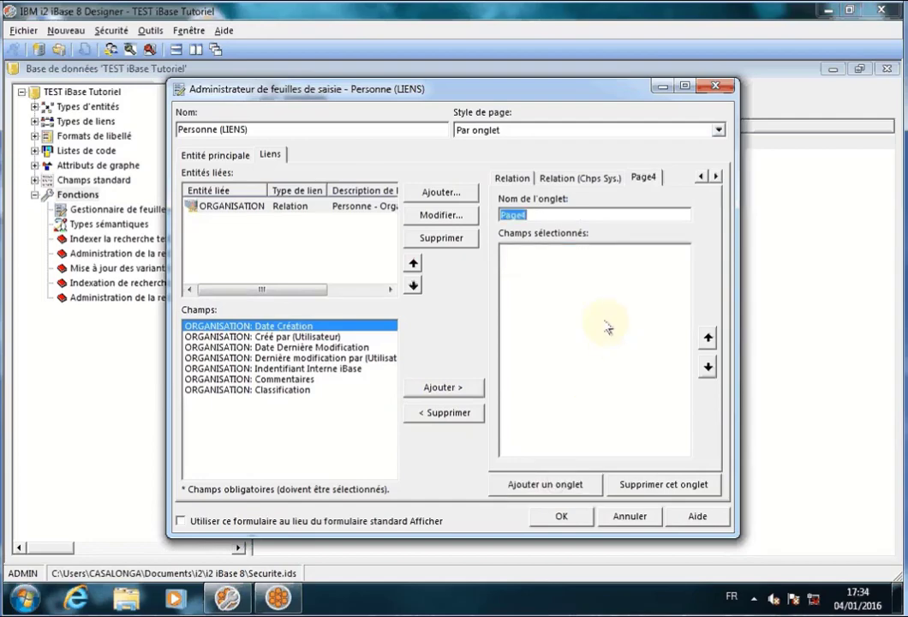
{"action": "type", "text": "Orn"}
{"action": "key", "text": "BackSpace"}
{"action": "type", "text": "g"}
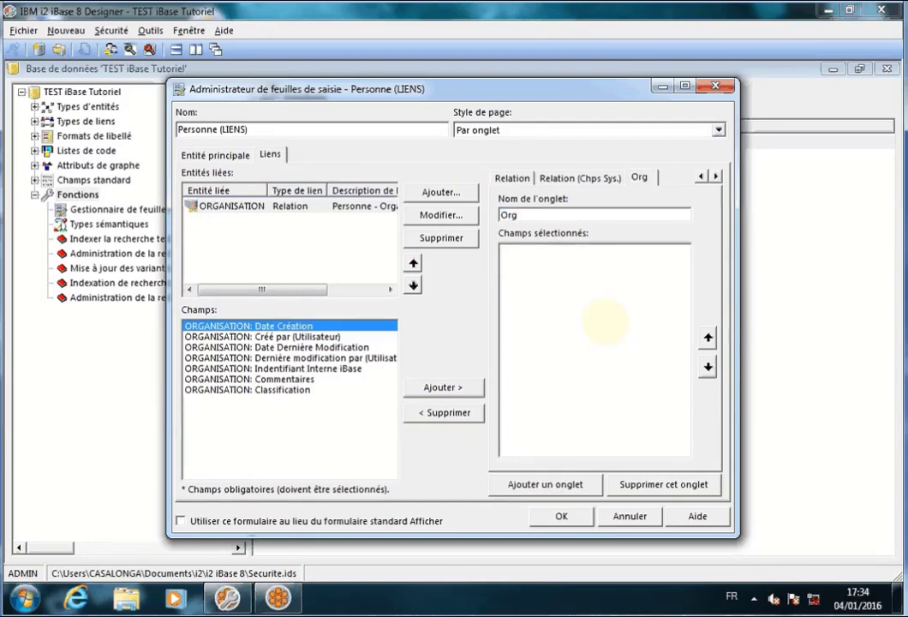
{"action": "type", "text": "anisation"}
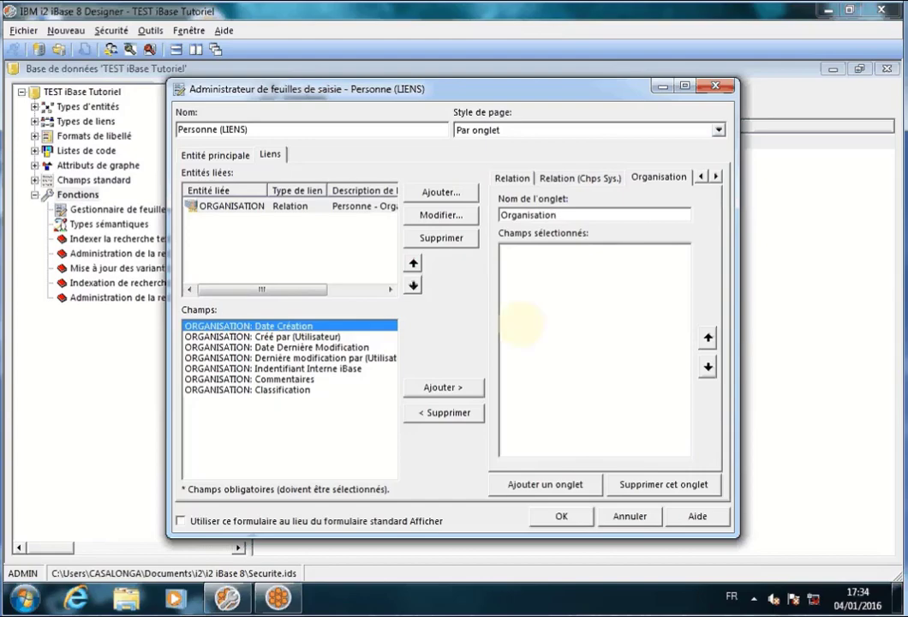
{"action": "left_click", "coordinate": [254, 393], "text": "shift"}
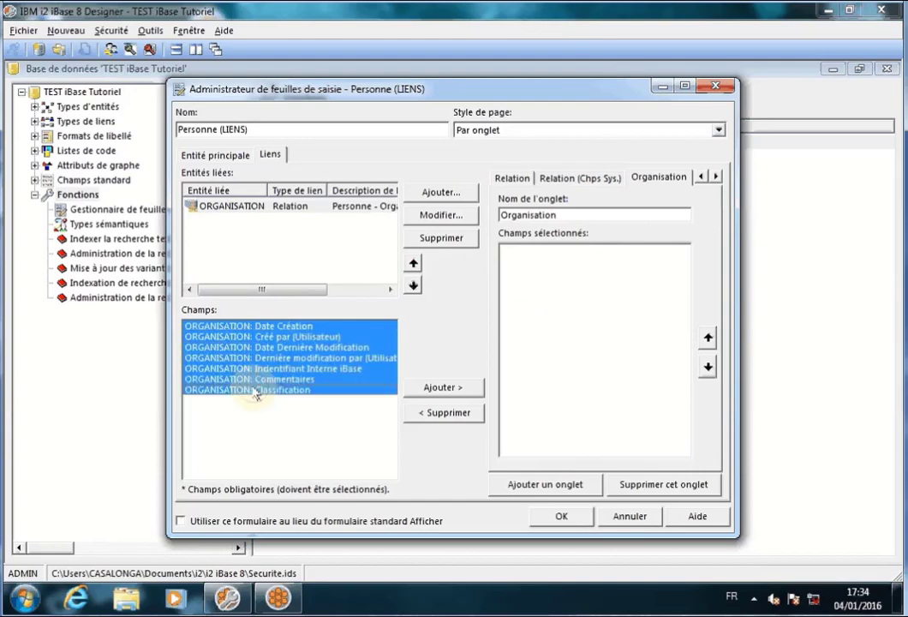
{"action": "left_click", "coordinate": [455, 387]}
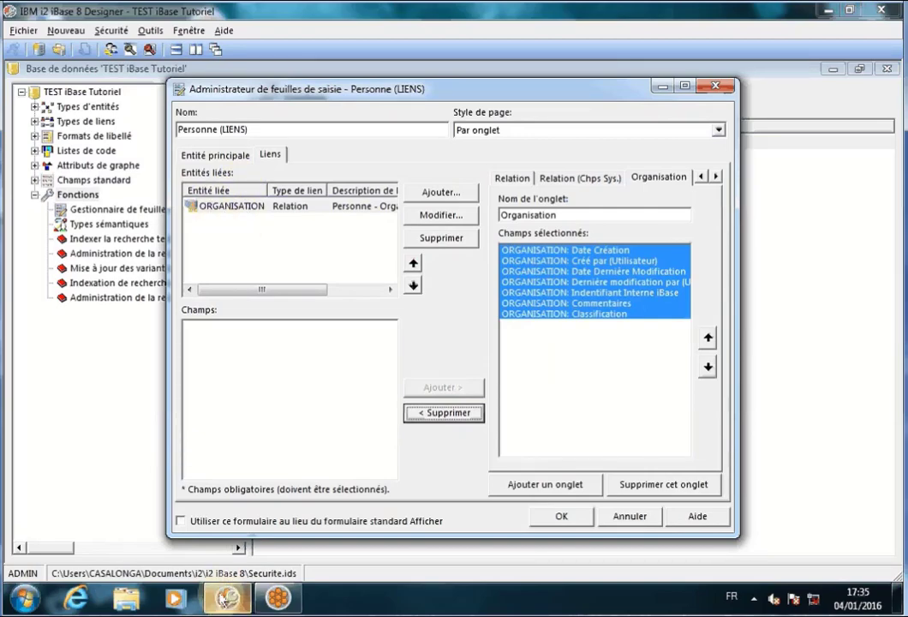
Switch to iBase to examine the Accounts Held link tabs in the Offender - Full Details datasheet, and return to the Designer's tab list
{"action": "left_click", "coordinate": [278, 599]}
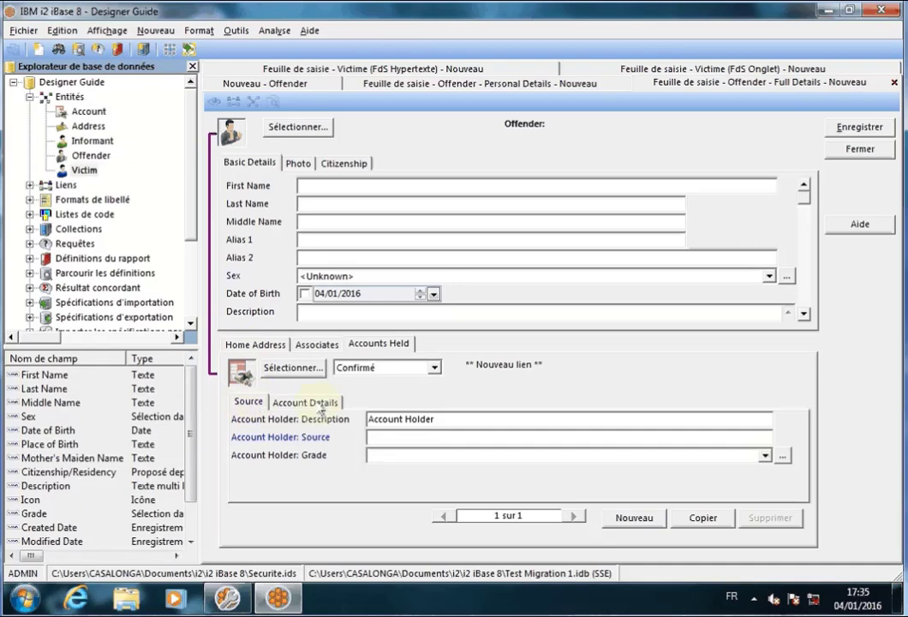
{"action": "left_click", "coordinate": [231, 599]}
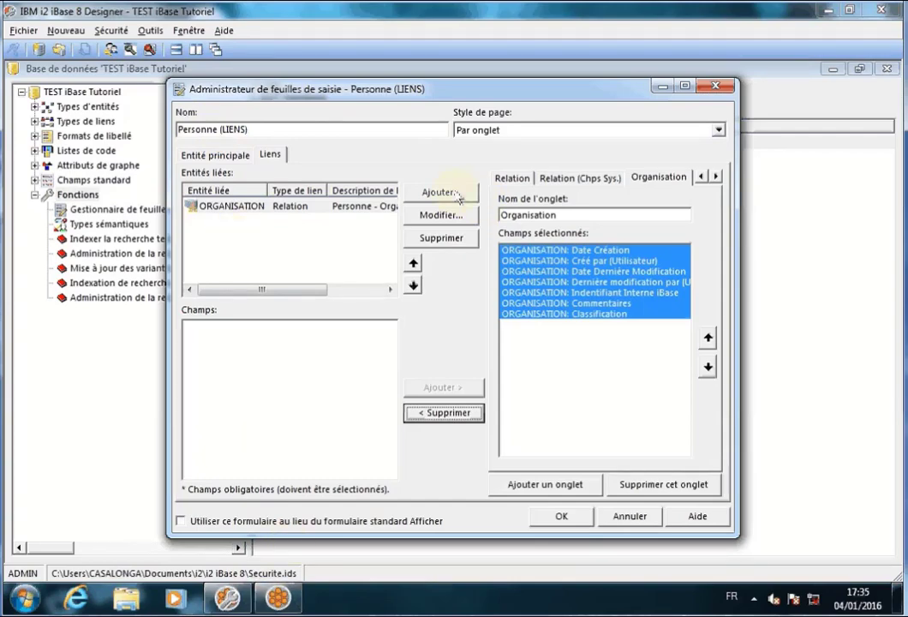
{"action": "mouse_move", "coordinate": [280, 602]}
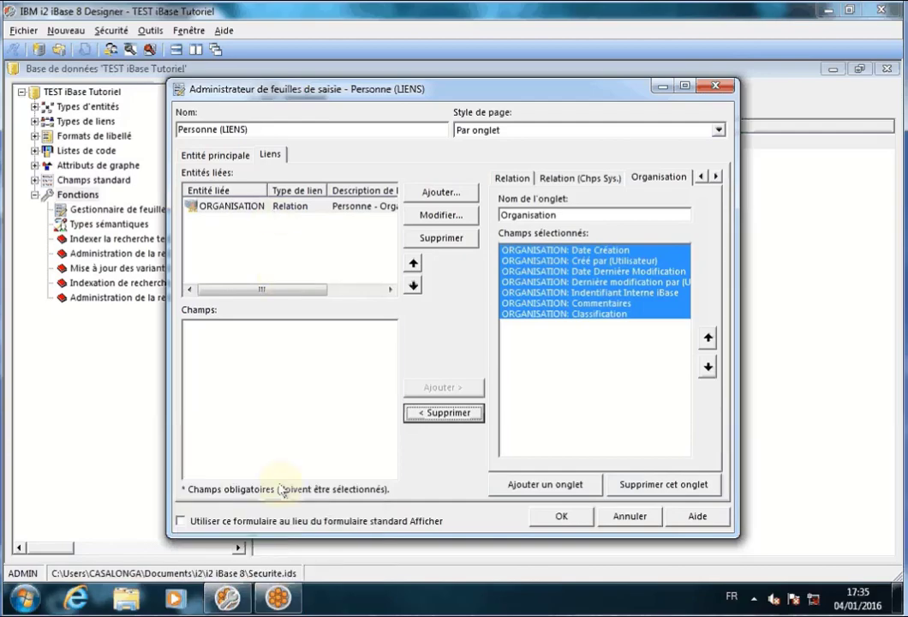
{"action": "left_click", "coordinate": [282, 604]}
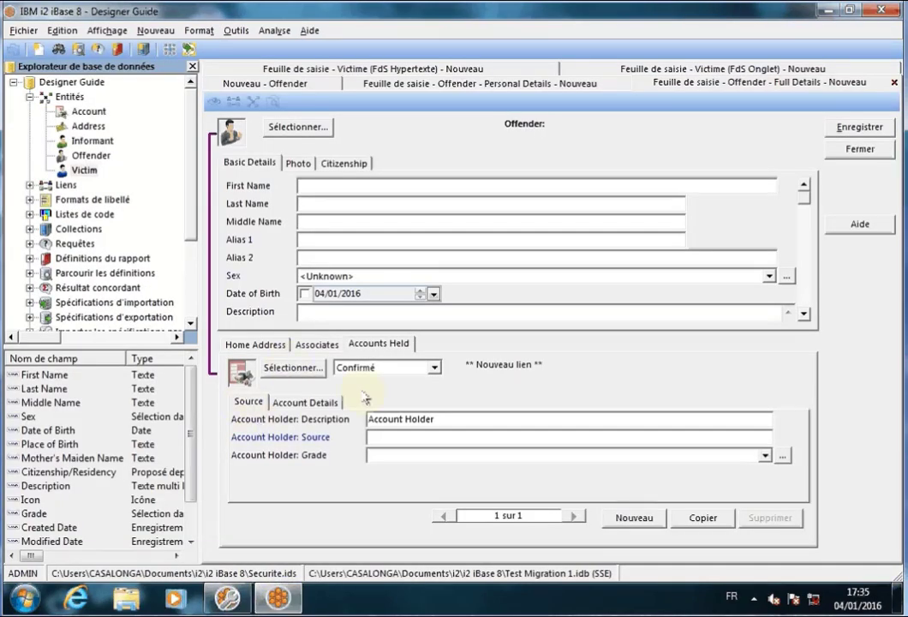
{"action": "key", "text": "alt+Tab"}
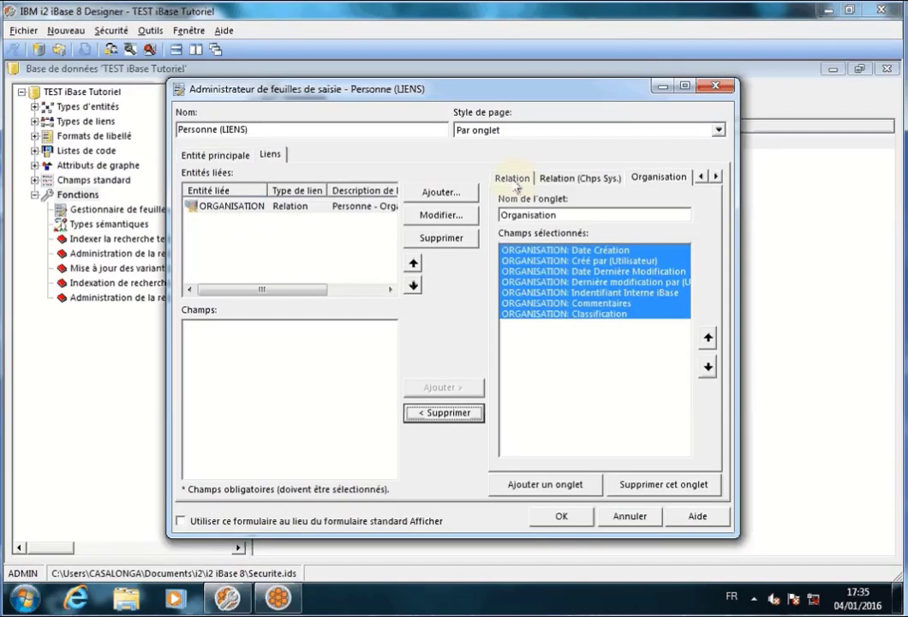
{"action": "left_click", "coordinate": [700, 176]}
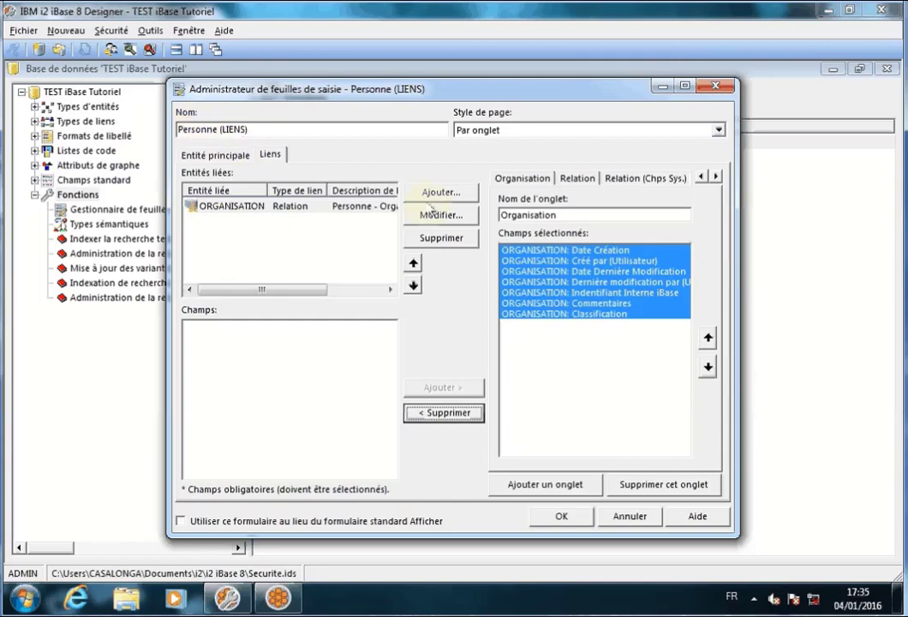
Create a new link with PERSONNE as the linked entity and Relation as the link type
{"action": "left_click", "coordinate": [436, 193]}
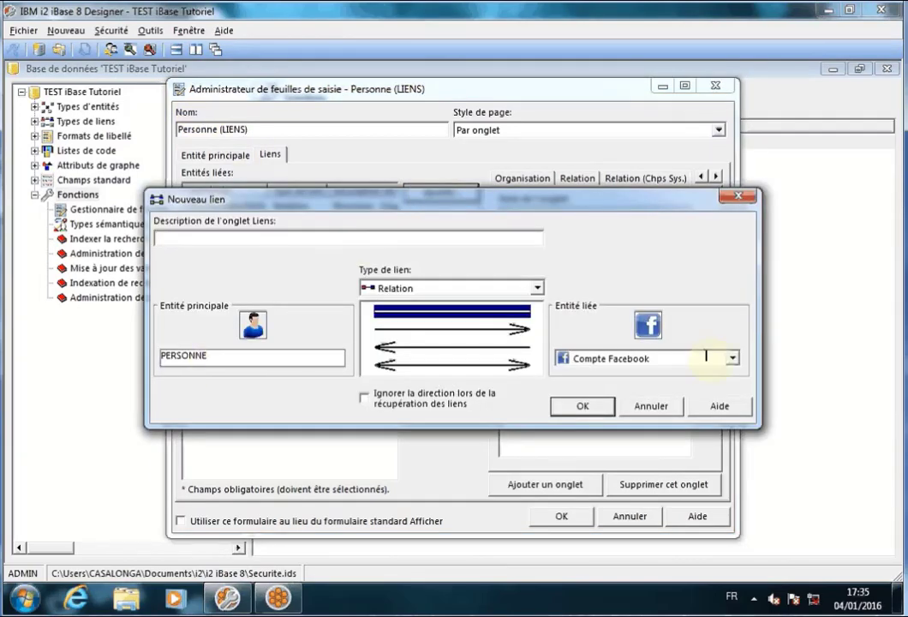
{"action": "left_click", "coordinate": [733, 358]}
{"action": "left_click", "coordinate": [600, 401]}
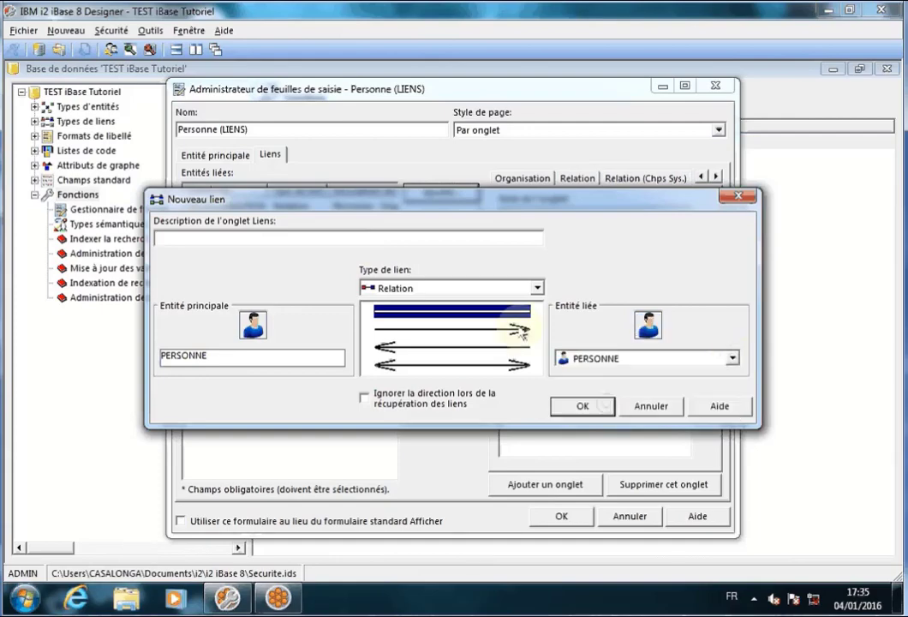
{"action": "left_click", "coordinate": [537, 288]}
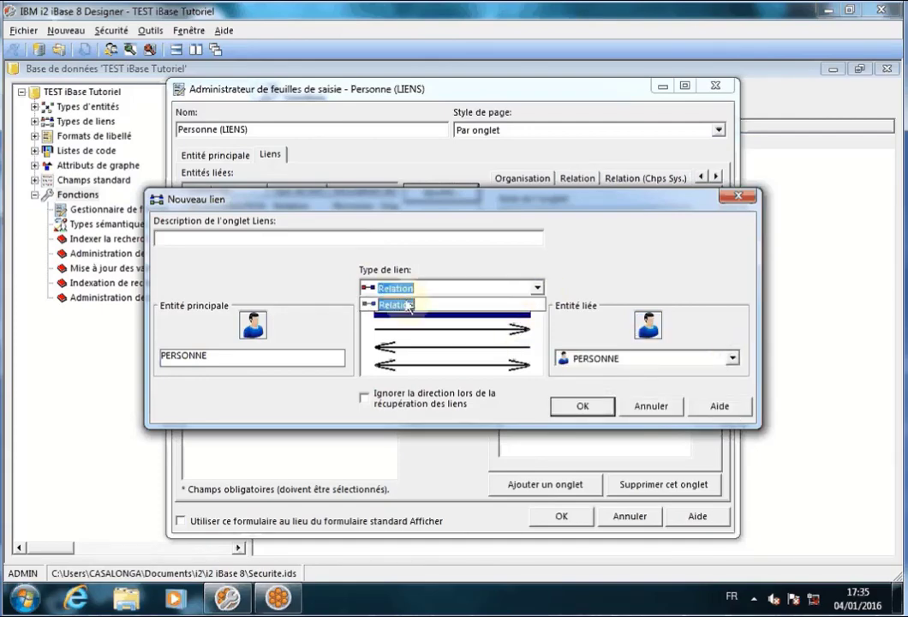
Describe the new link as Lien Personne - Personne and confirm it
{"action": "left_click", "coordinate": [216, 237]}
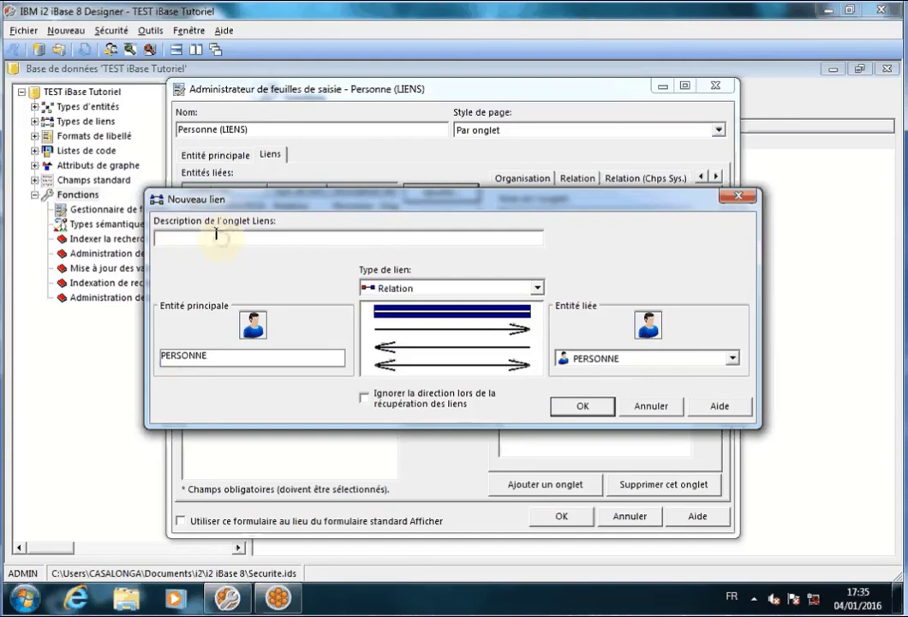
{"action": "type", "text": "Lien Preso"}
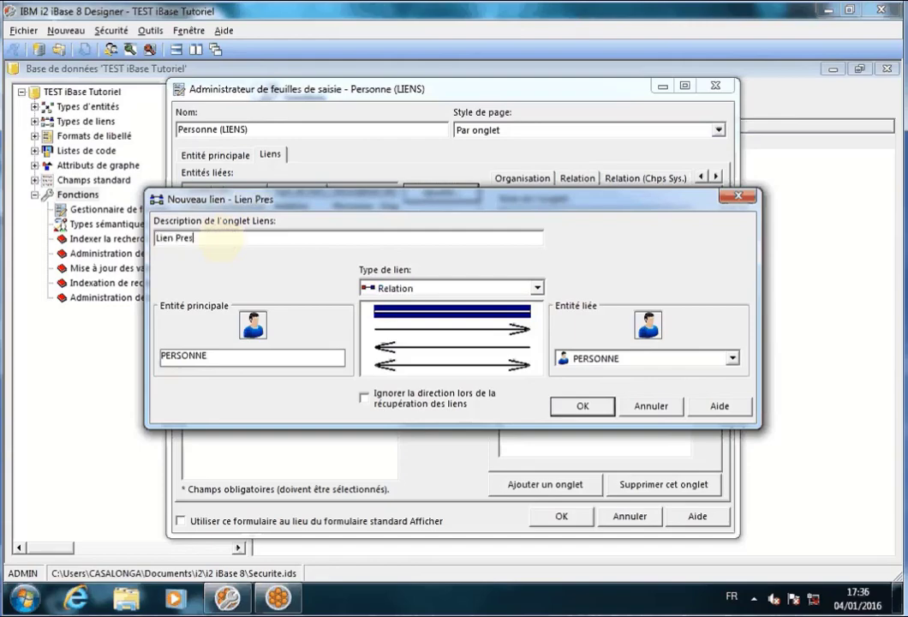
{"action": "key", "text": "BackSpace"}
{"action": "key", "text": "BackSpace"}
{"action": "key", "text": "BackSpace"}
{"action": "key", "text": "BackSpace"}
{"action": "type", "text": "ersp,"}
{"action": "key", "text": "BackSpace"}
{"action": "key", "text": "BackSpace"}
{"action": "key", "text": "BackSpace"}
{"action": "type", "text": "onne"}
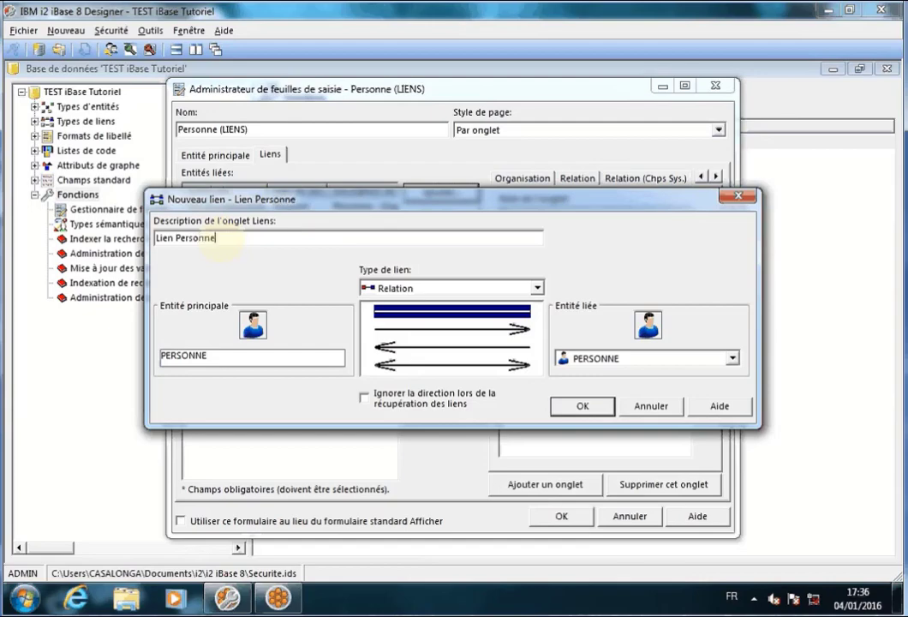
{"action": "type", "text": " - Personne"}
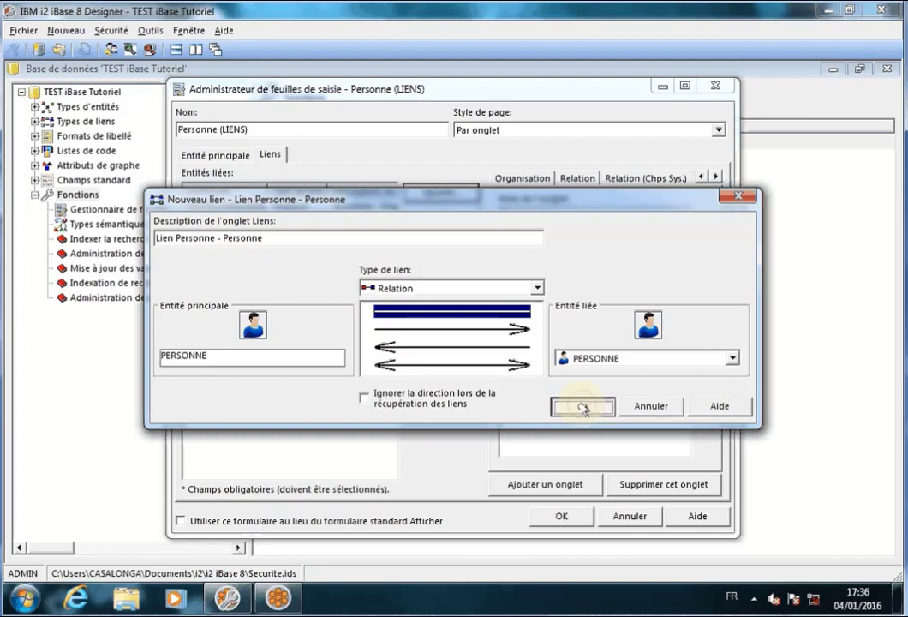
{"action": "left_click", "coordinate": [582, 408]}
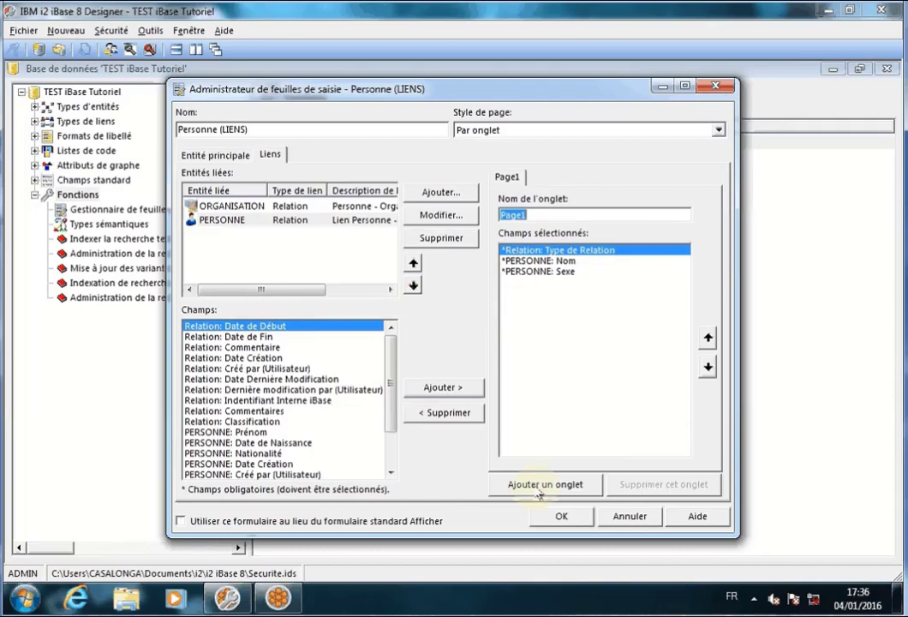
Name the PERSONNE link's first tab Personne and remove the Type de Relation field from it
{"action": "type", "text": "Personne"}
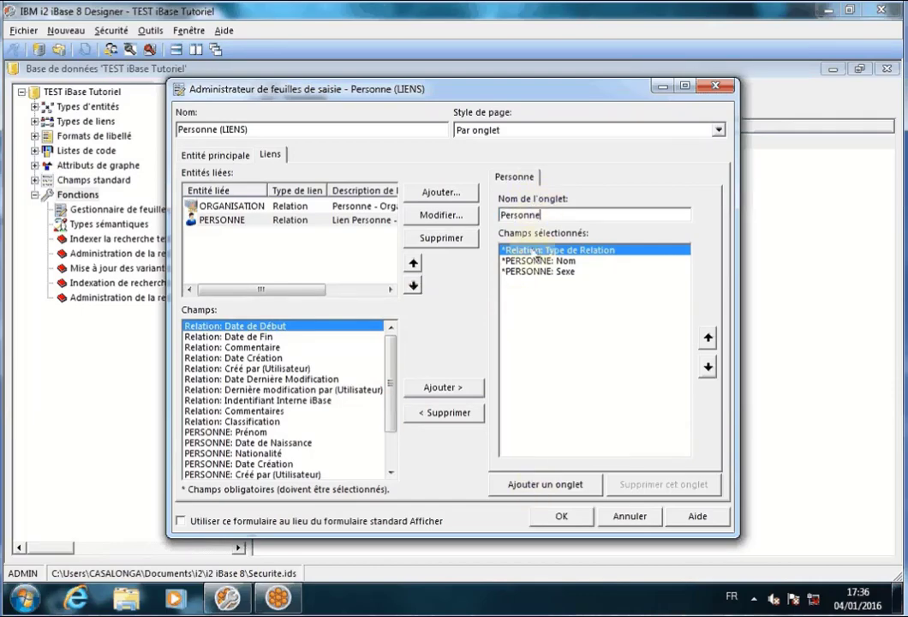
{"action": "left_click", "coordinate": [450, 413]}
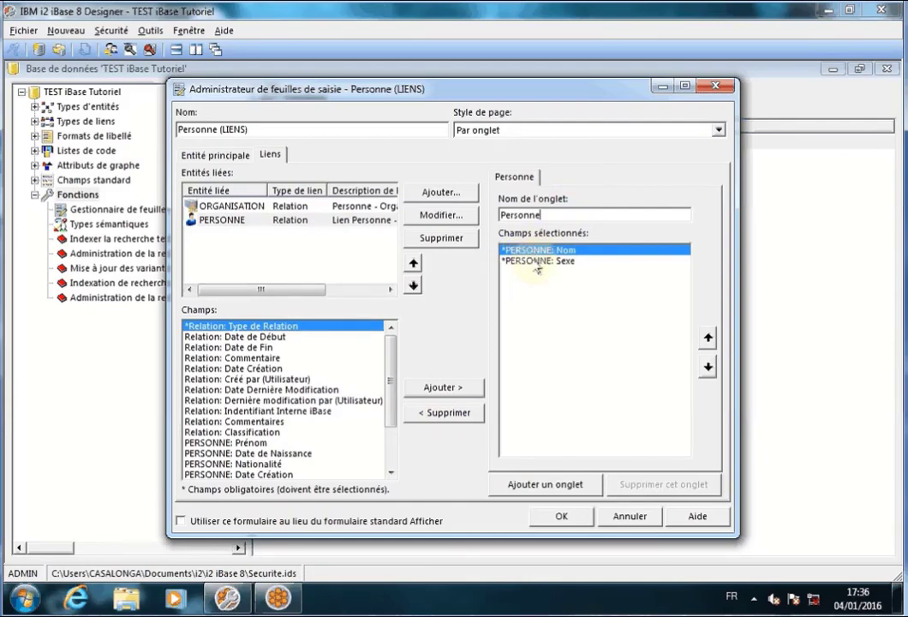
Add the PERSONNE fields Prénom, Date de Naissance and Nationalité to the Personne tab
{"action": "double_click", "coordinate": [239, 443]}
{"action": "double_click", "coordinate": [239, 443]}
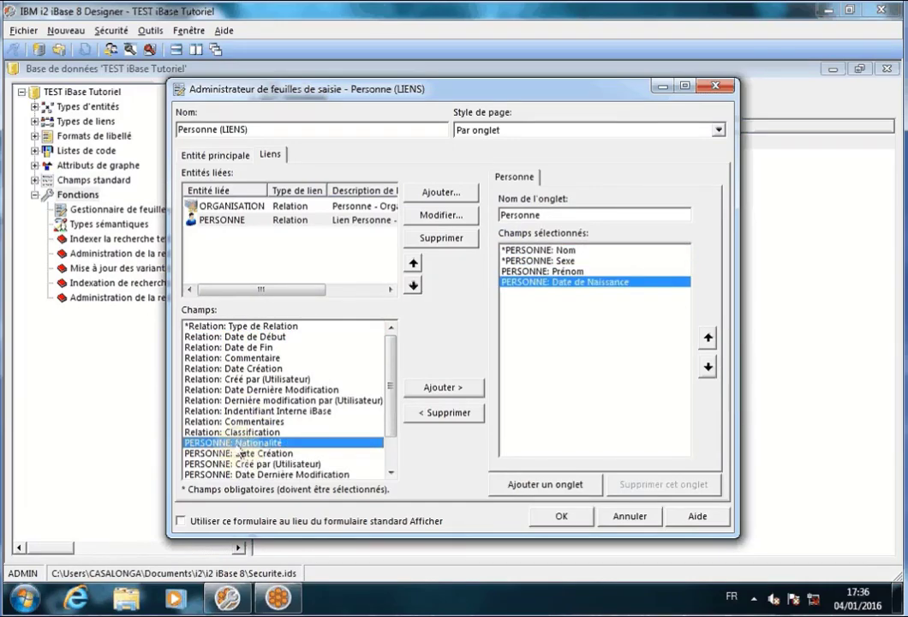
{"action": "double_click", "coordinate": [240, 444]}
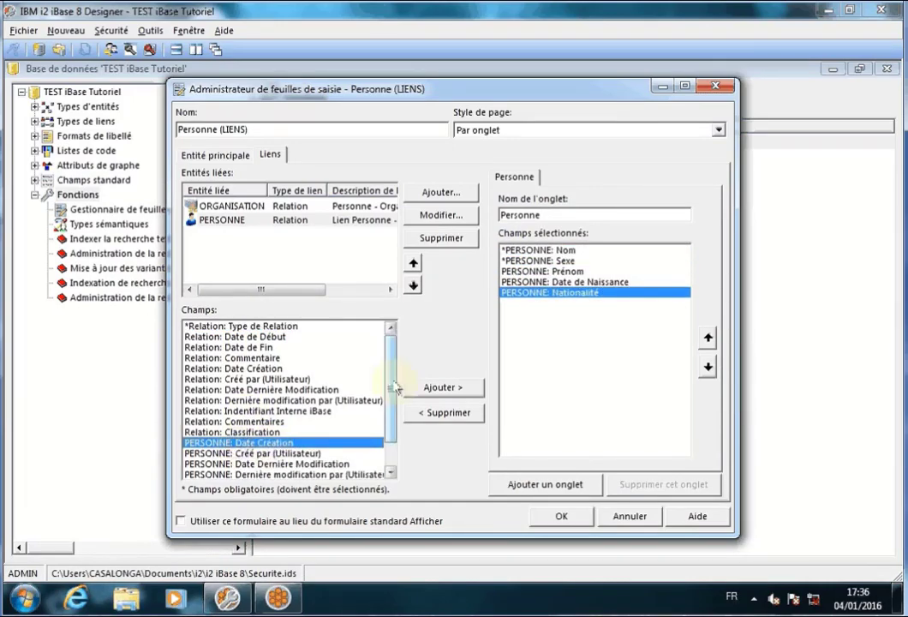
Add the PERSONNE Commentaires field to the Personne tab and create a second tab named Relation
{"action": "scroll", "coordinate": [265, 459], "scroll_direction": "down", "scroll_amount": 1}
{"action": "double_click", "coordinate": [271, 464]}
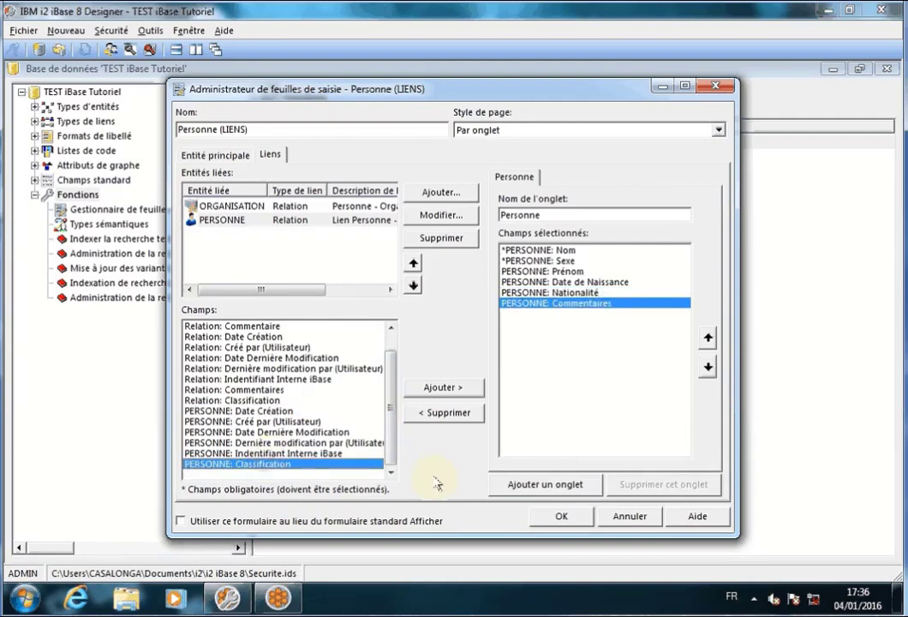
{"action": "left_click", "coordinate": [546, 485]}
{"action": "type", "text": "Relati"}
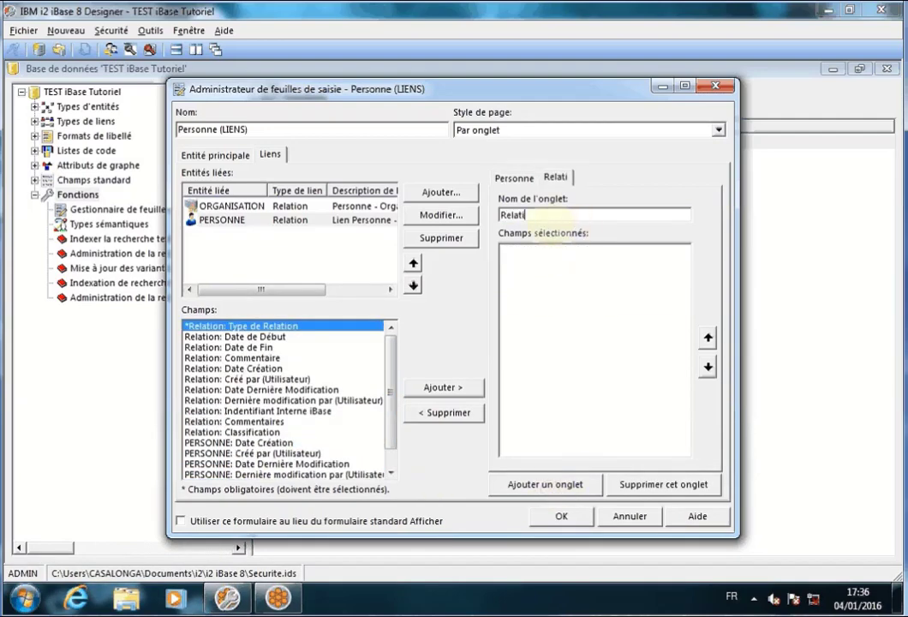
{"action": "type", "text": "on"}
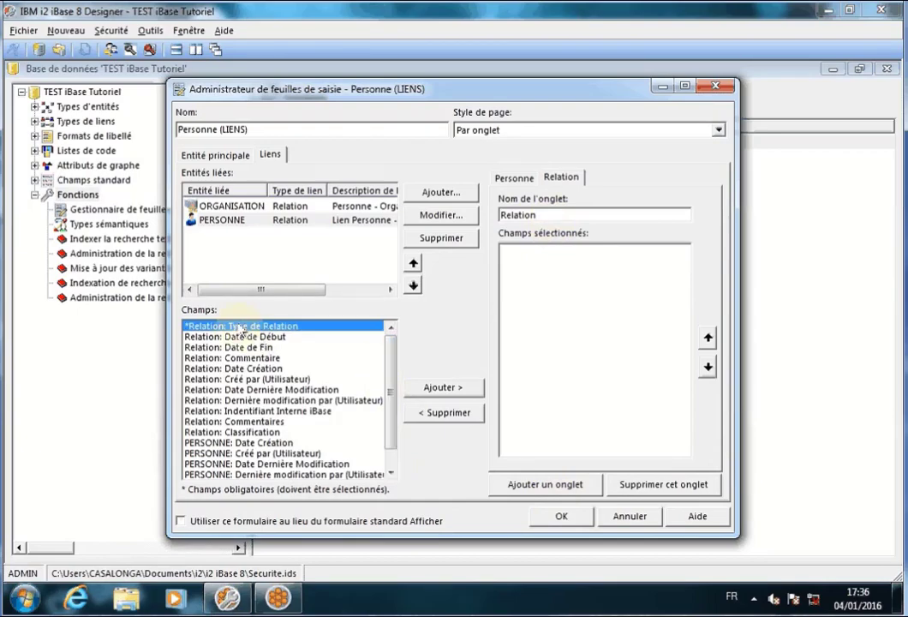
Add the Relation fields Type de Relation, Date de Début, Date de Fin and Commentaires to the Relation tab
{"action": "double_click", "coordinate": [229, 326]}
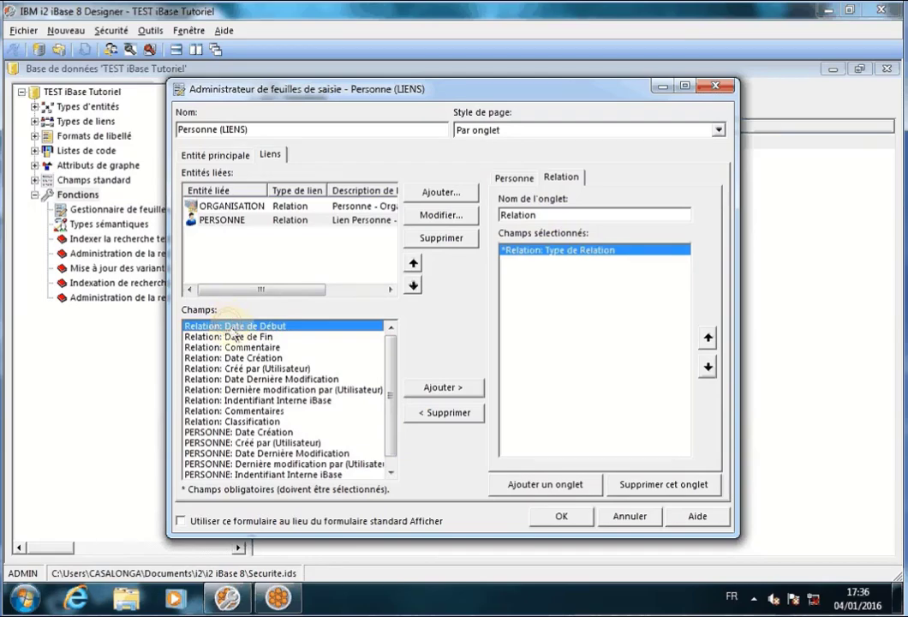
{"action": "double_click", "coordinate": [232, 328]}
{"action": "double_click", "coordinate": [232, 327]}
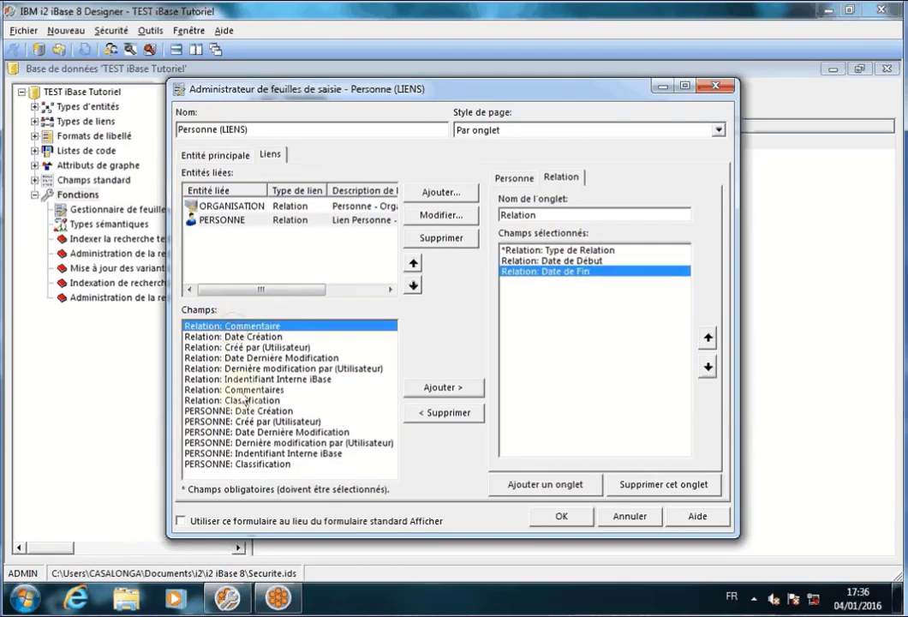
{"action": "double_click", "coordinate": [248, 390]}
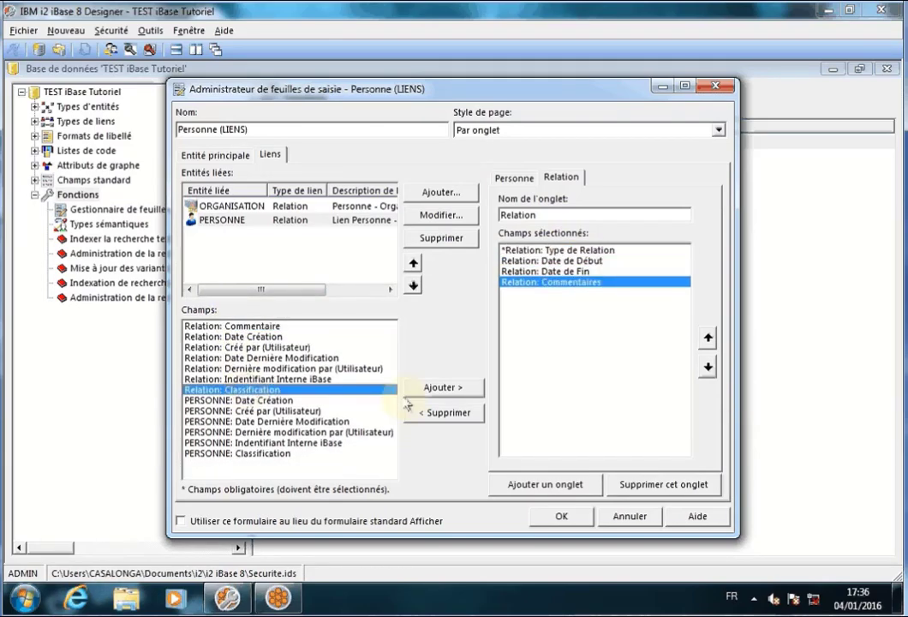
Create a third tab named Personne (Chps Sys) containing all remaining PERSONNE fields, from Date Création to Classification
{"action": "left_click", "coordinate": [548, 484]}
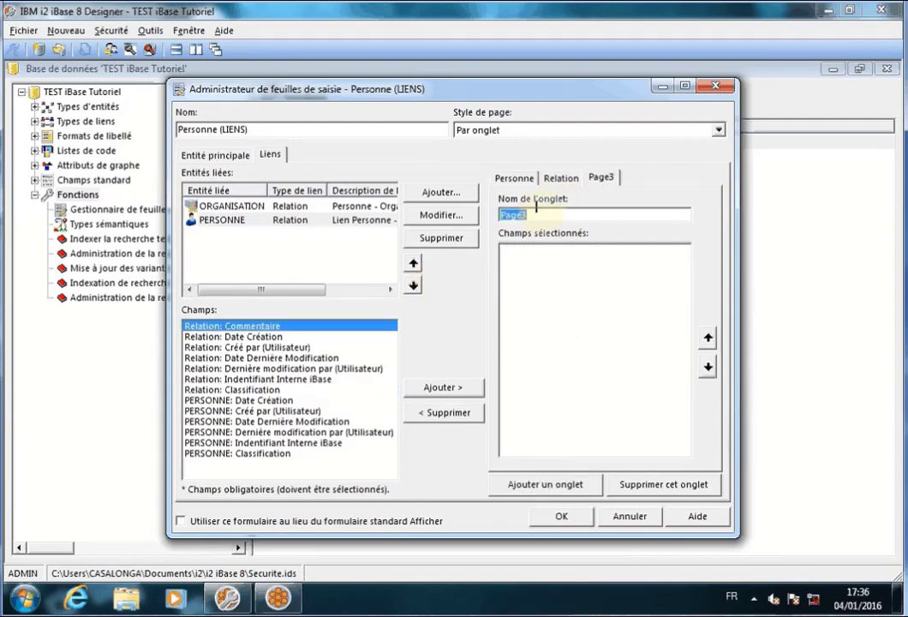
{"action": "type", "text": "Personne"}
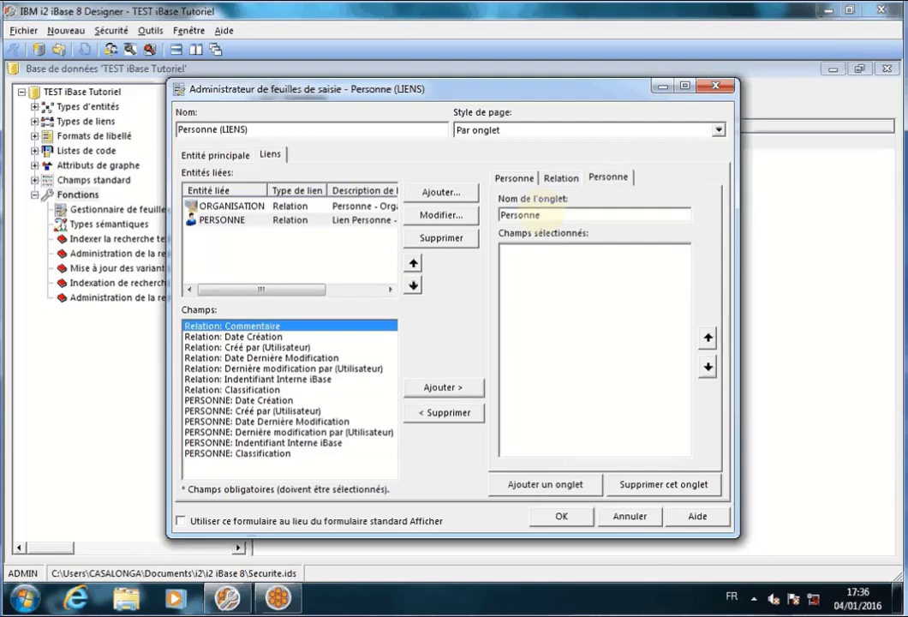
{"action": "type", "text": " (Chp"}
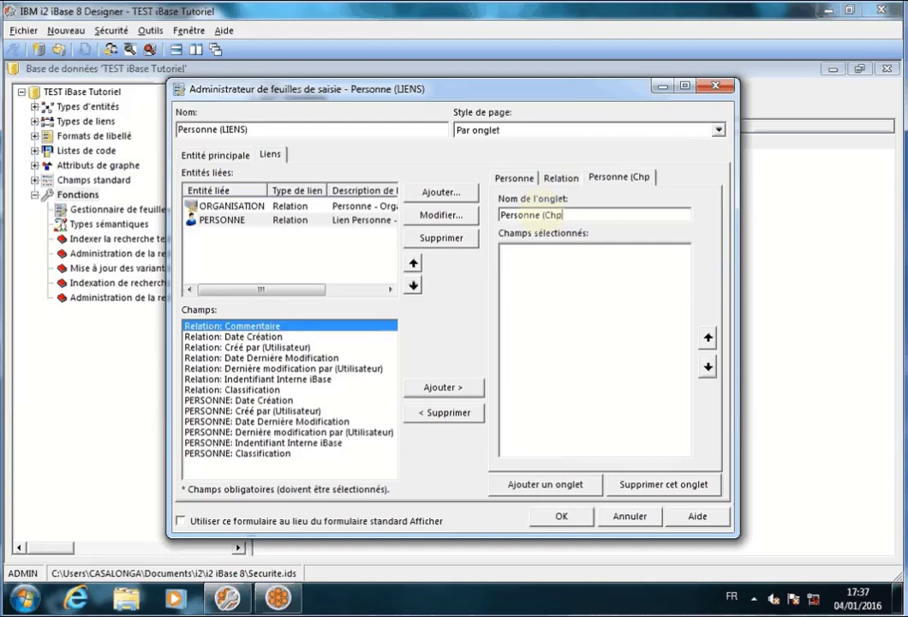
{"action": "type", "text": "s Sys)"}
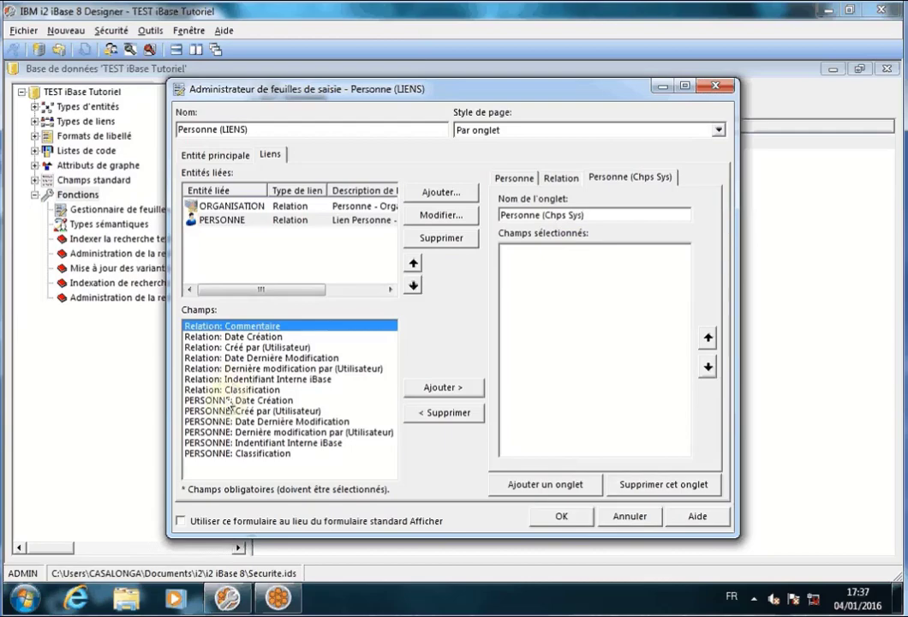
{"action": "left_click_drag", "start_coordinate": [233, 401], "coordinate": [282, 458]}
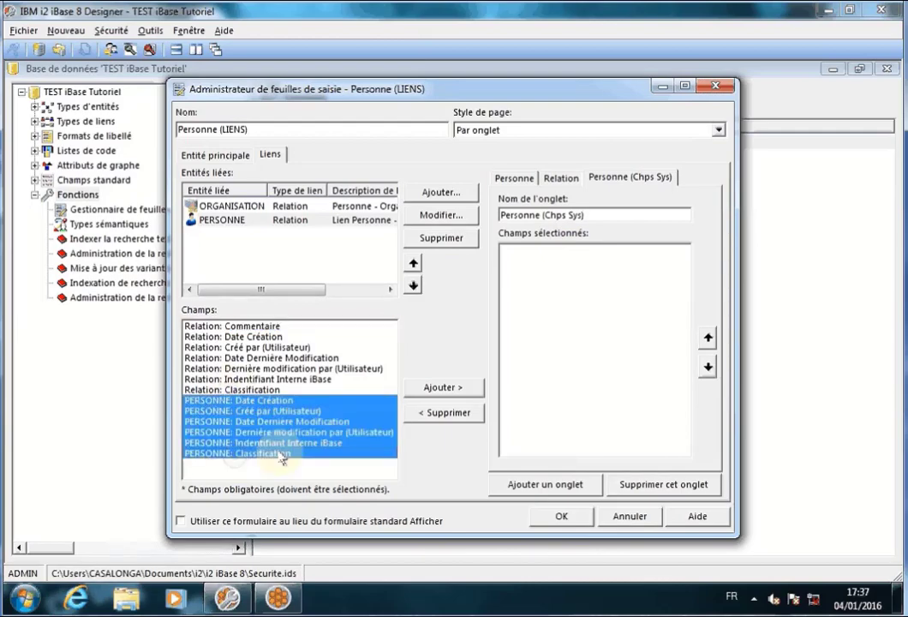
{"action": "left_click", "coordinate": [458, 387]}
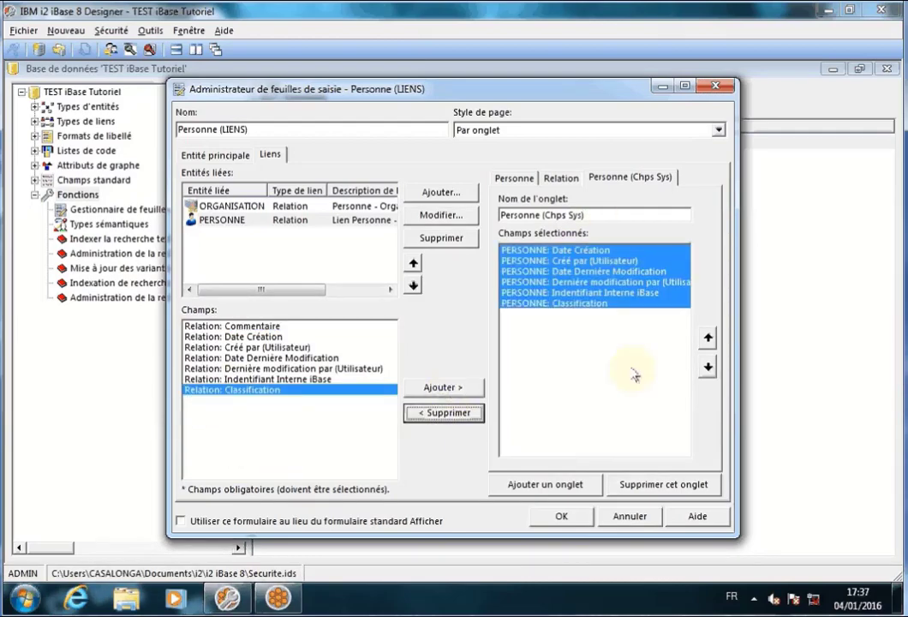
Create a fourth tab named Relation (Chp Sys) with all remaining Relation fields except Commentaire, and save the datasheet
{"action": "left_click", "coordinate": [544, 484]}
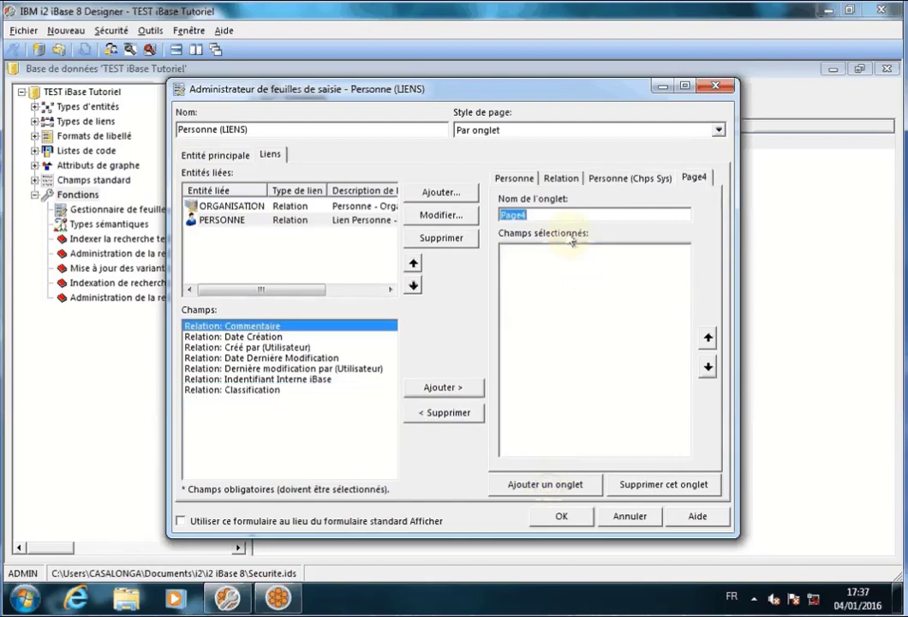
{"action": "type", "text": "Relat"}
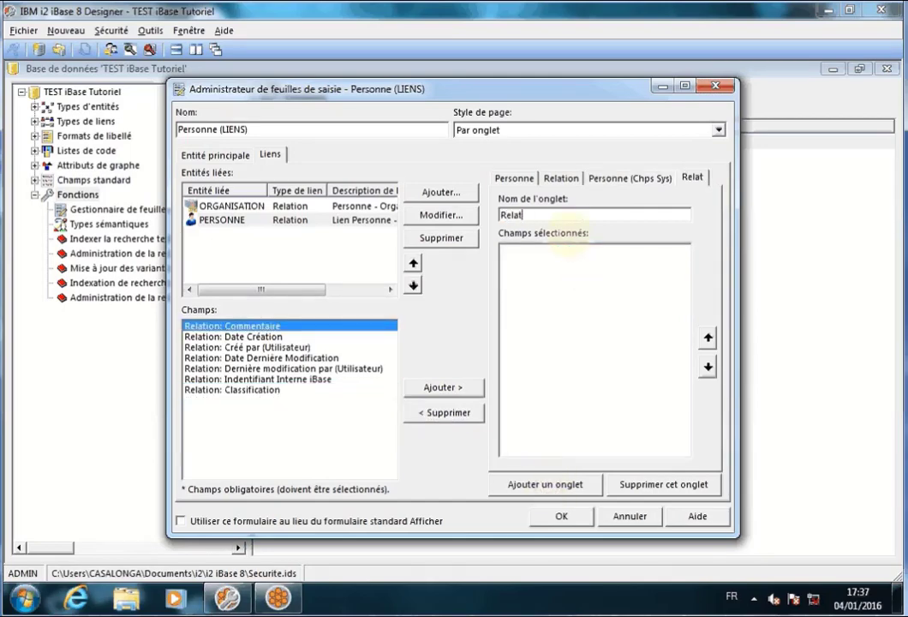
{"action": "type", "text": "ion (Ch"}
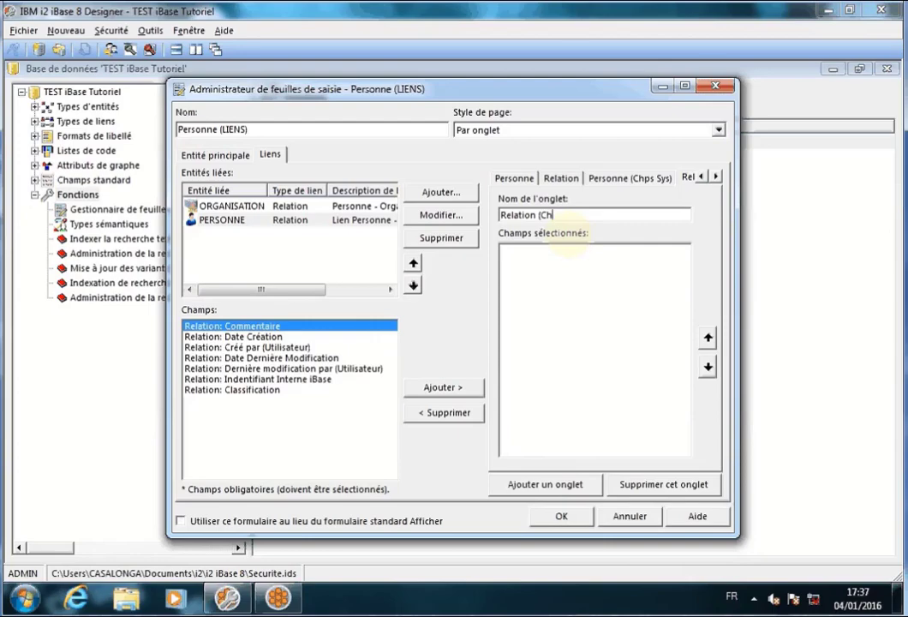
{"action": "type", "text": "p Sys)"}
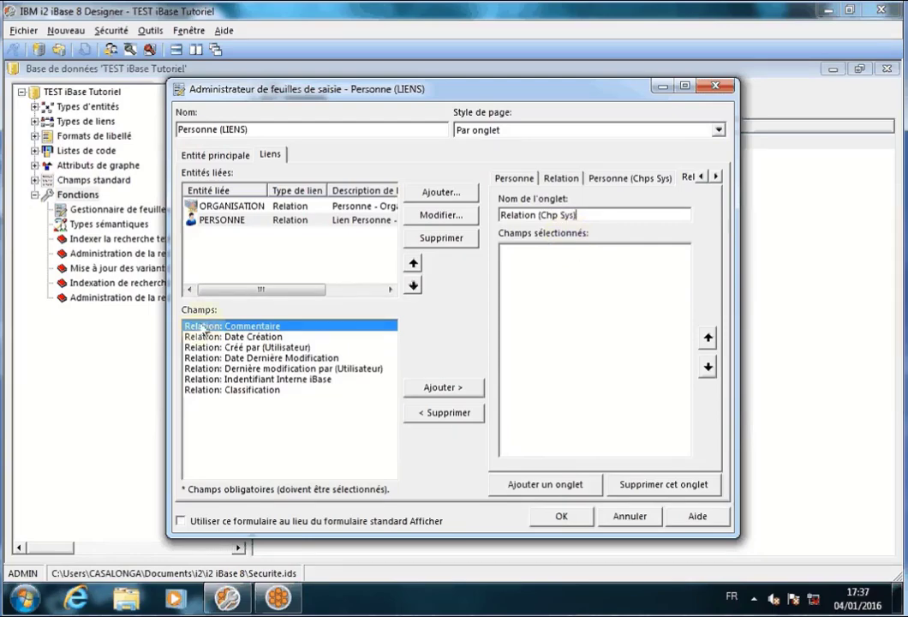
{"action": "left_click", "coordinate": [229, 390], "text": "shift"}
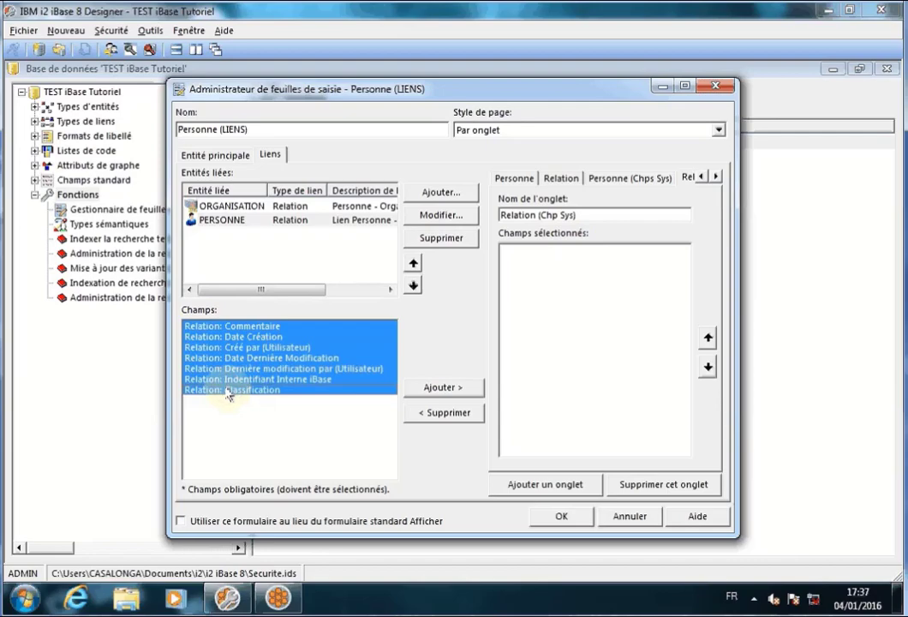
{"action": "left_click", "coordinate": [196, 326], "text": "ctrl"}
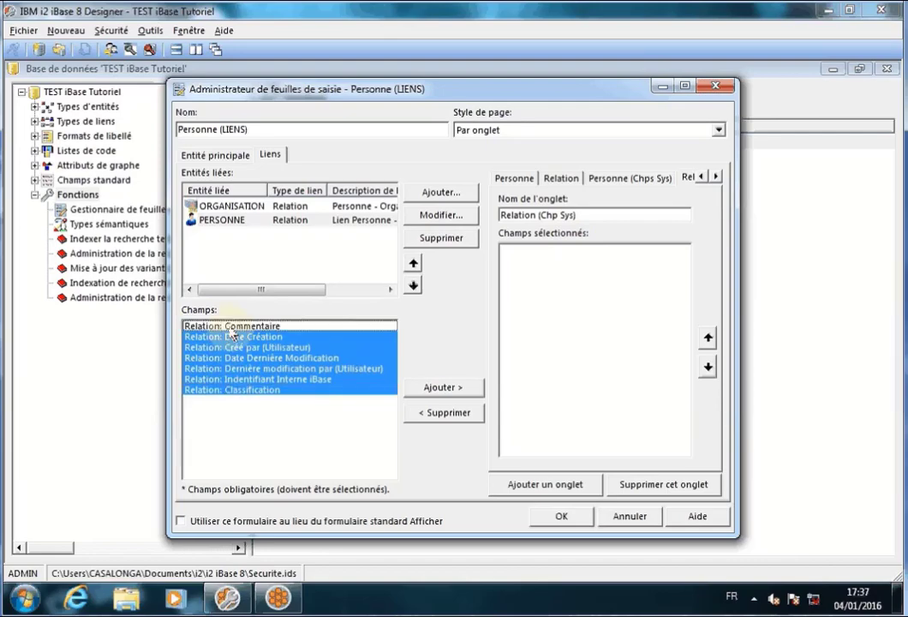
{"action": "left_click", "coordinate": [443, 390]}
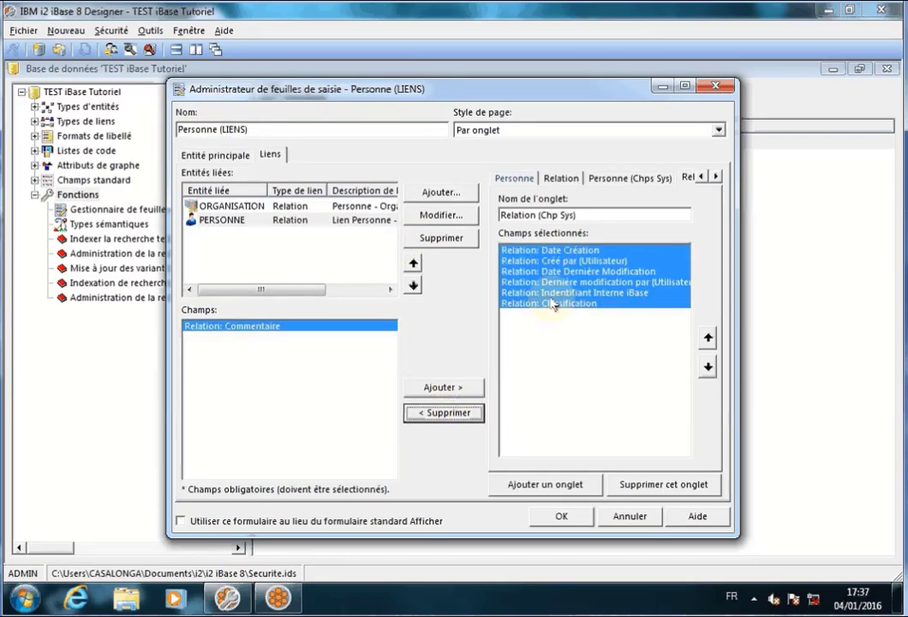
{"action": "left_click", "coordinate": [562, 518]}
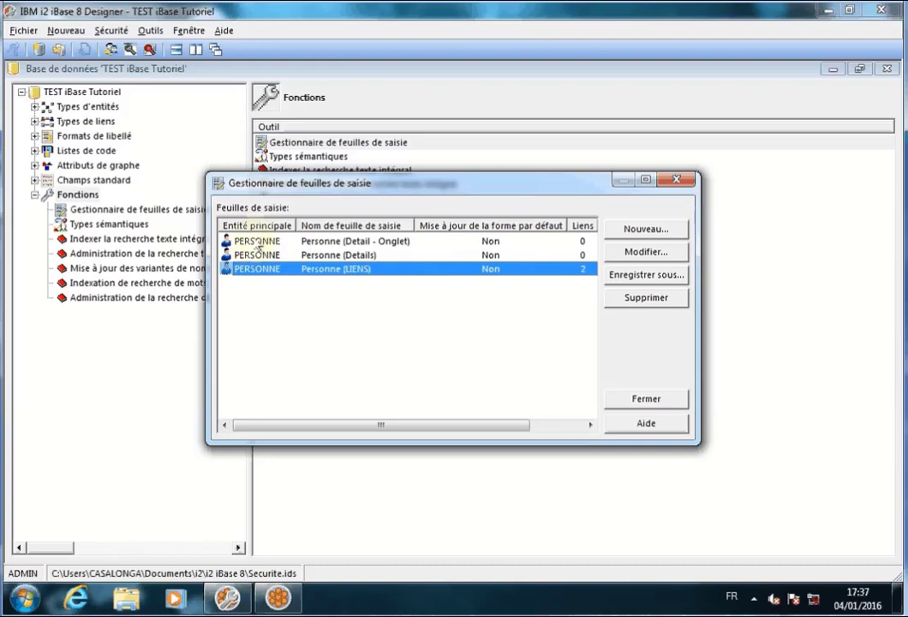
Set the Personne (Detail - Onglet) datasheet to be used instead of the standard Afficher form and save it
{"action": "left_click", "coordinate": [258, 243]}
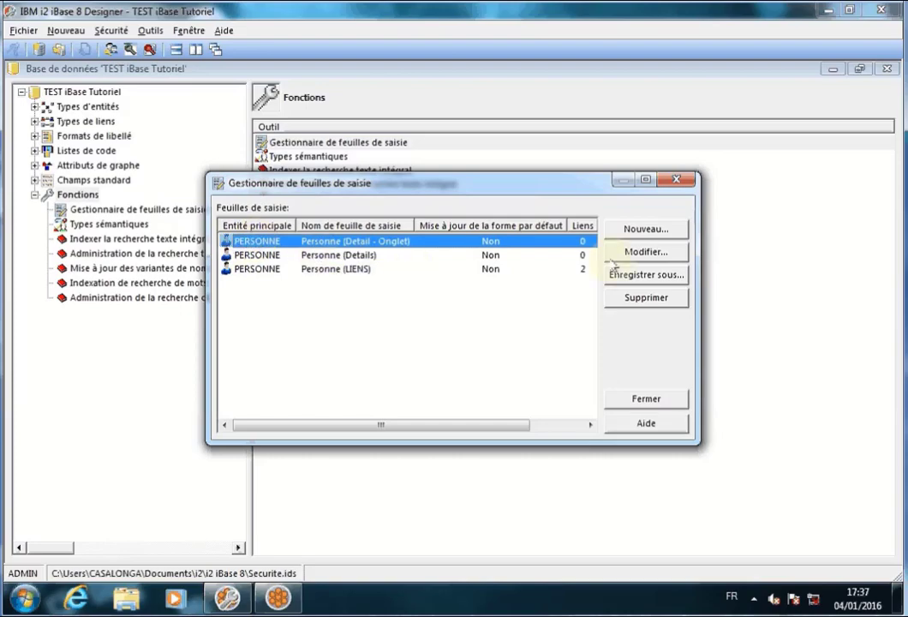
{"action": "left_click", "coordinate": [635, 254]}
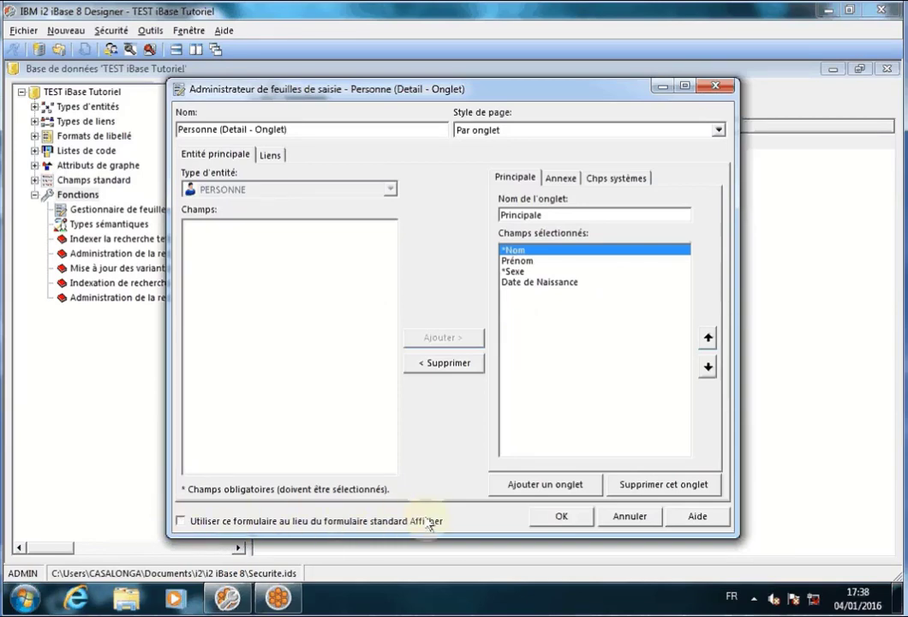
{"action": "left_click", "coordinate": [266, 525]}
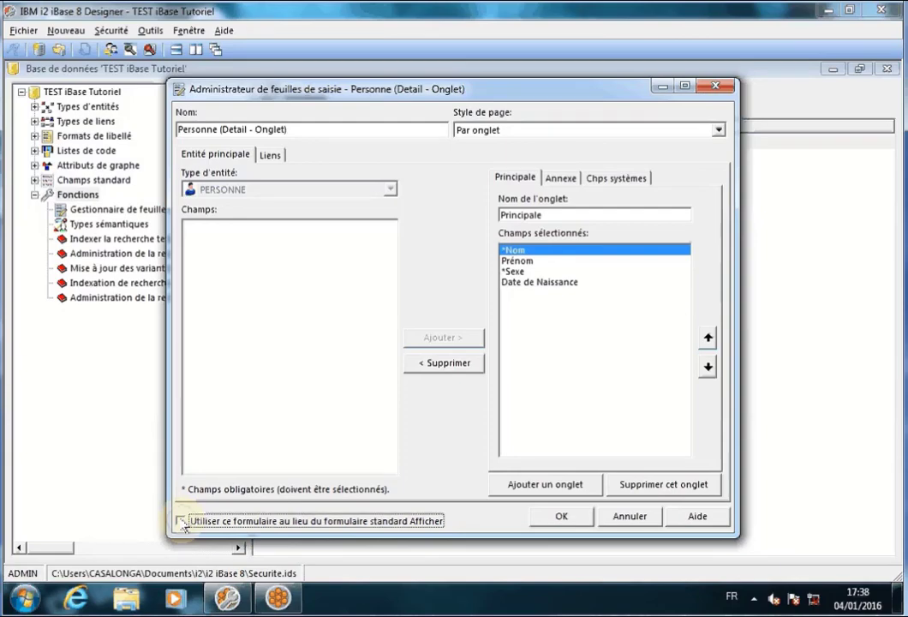
{"action": "left_click", "coordinate": [561, 517]}
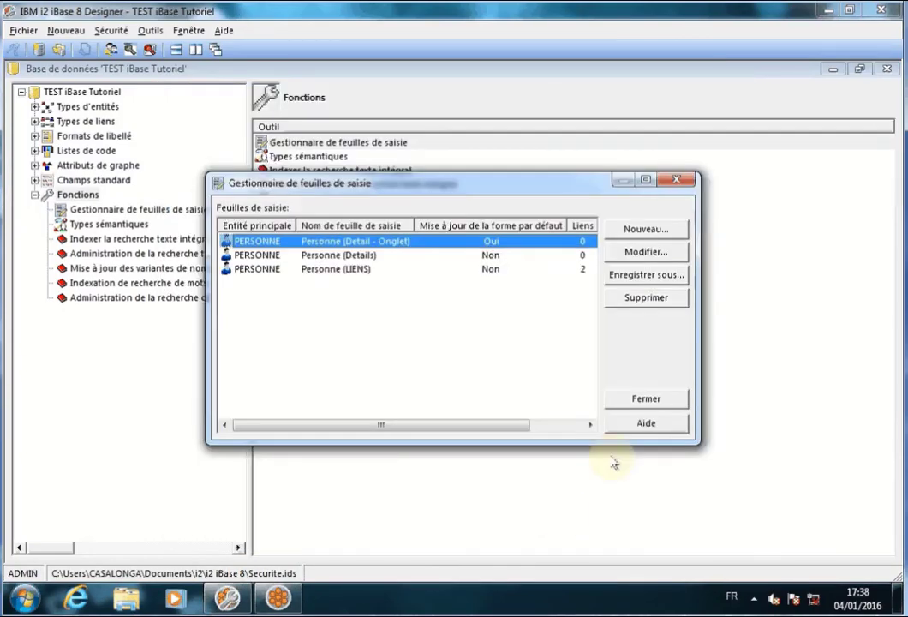
Close the datasheet manager and the TEST iBase Tutoriel database
{"action": "left_click", "coordinate": [642, 403]}
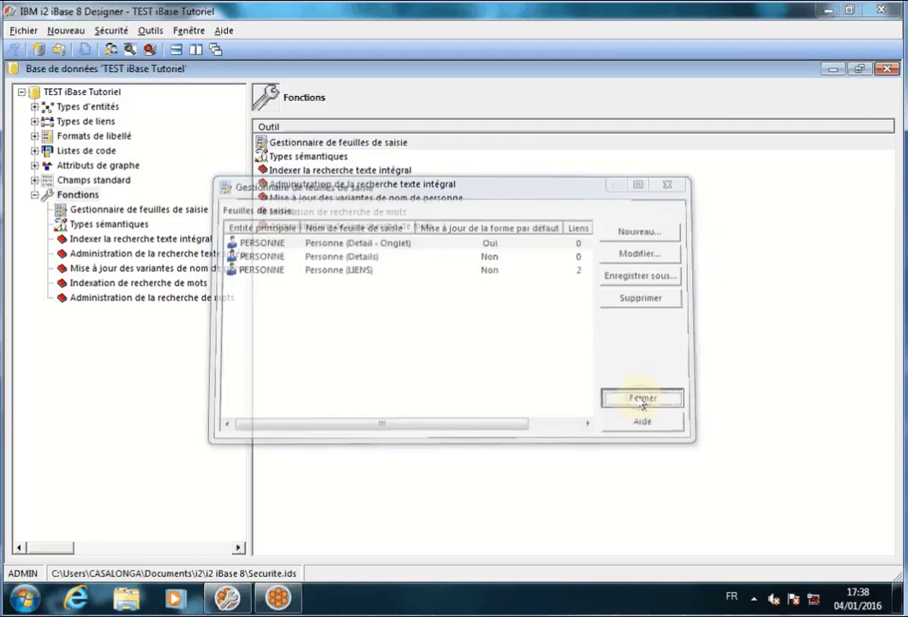
{"action": "left_click", "coordinate": [886, 70]}
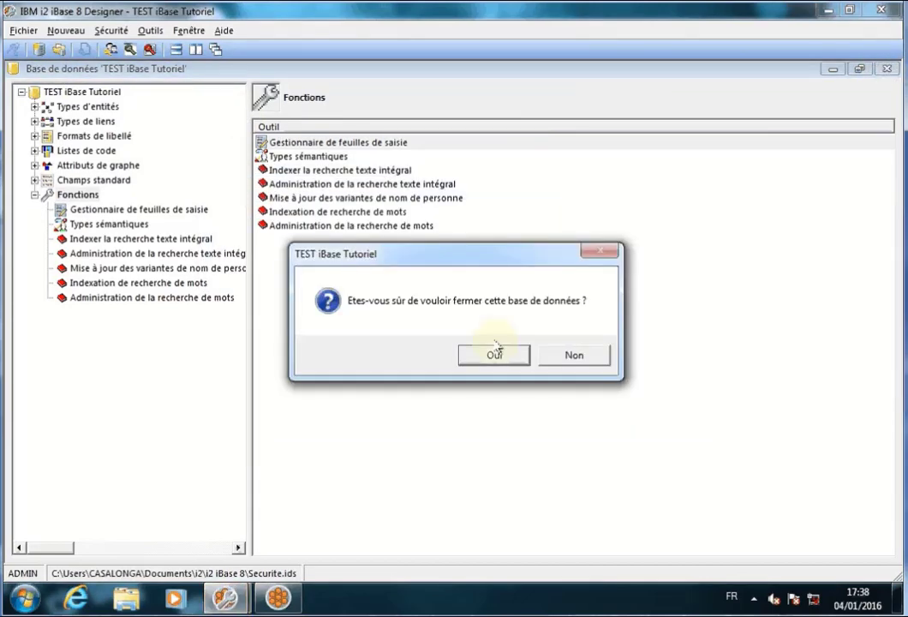
{"action": "left_click", "coordinate": [495, 354]}
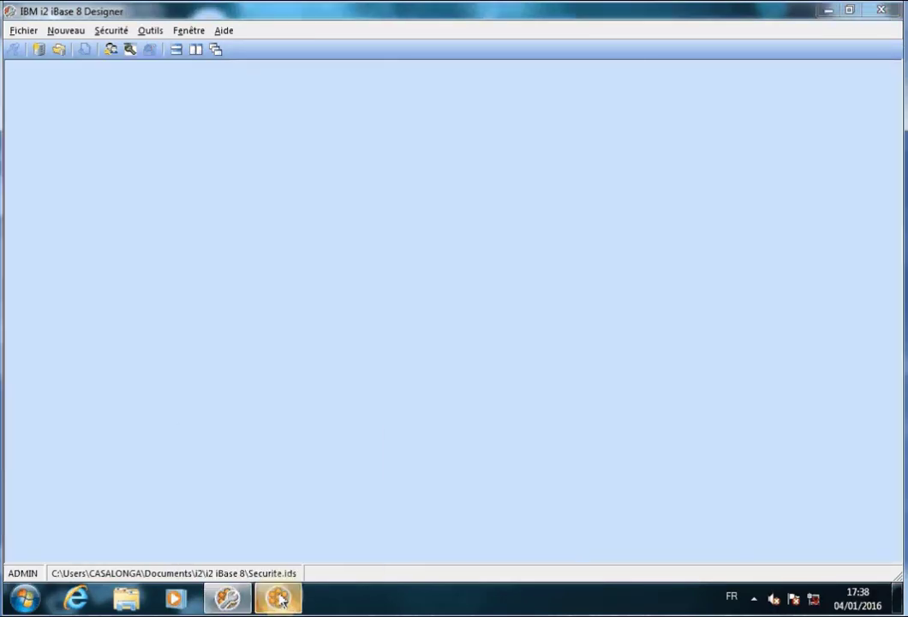
Switch to iBase, close the Designer Guide database and open TEST iBase Tutoriel.idb
{"action": "left_click", "coordinate": [279, 599]}
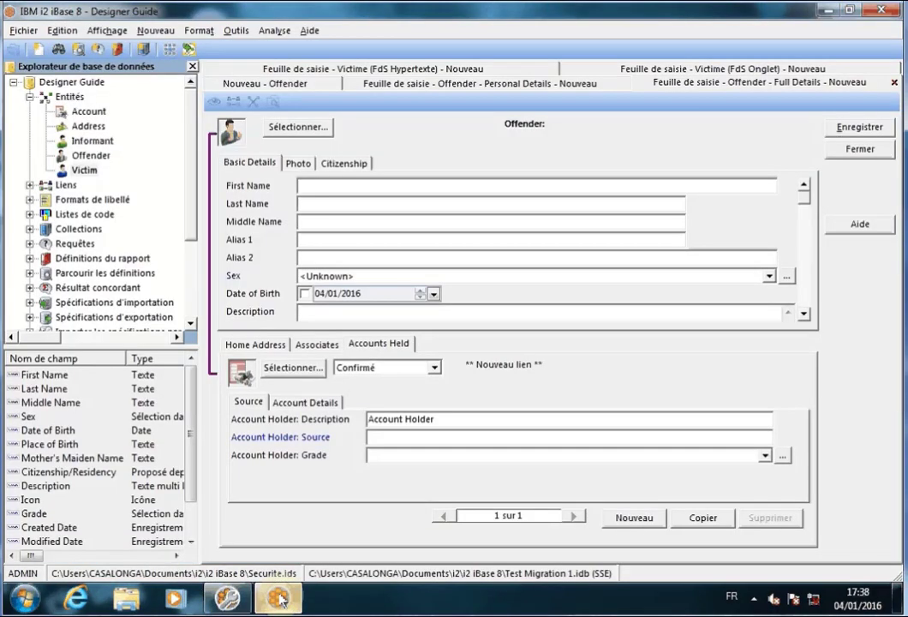
{"action": "left_click", "coordinate": [20, 32]}
{"action": "left_click", "coordinate": [60, 186]}
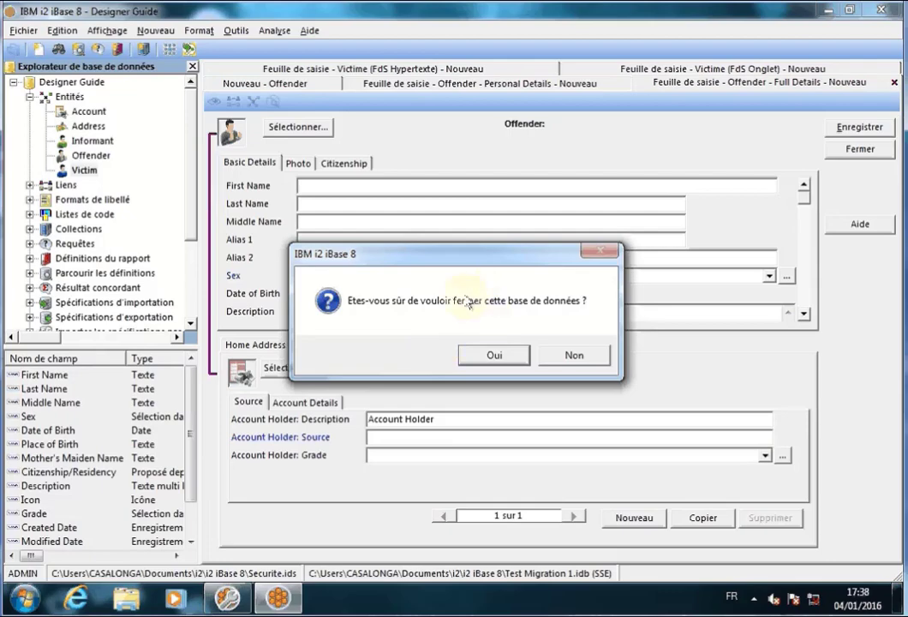
{"action": "left_click", "coordinate": [491, 353]}
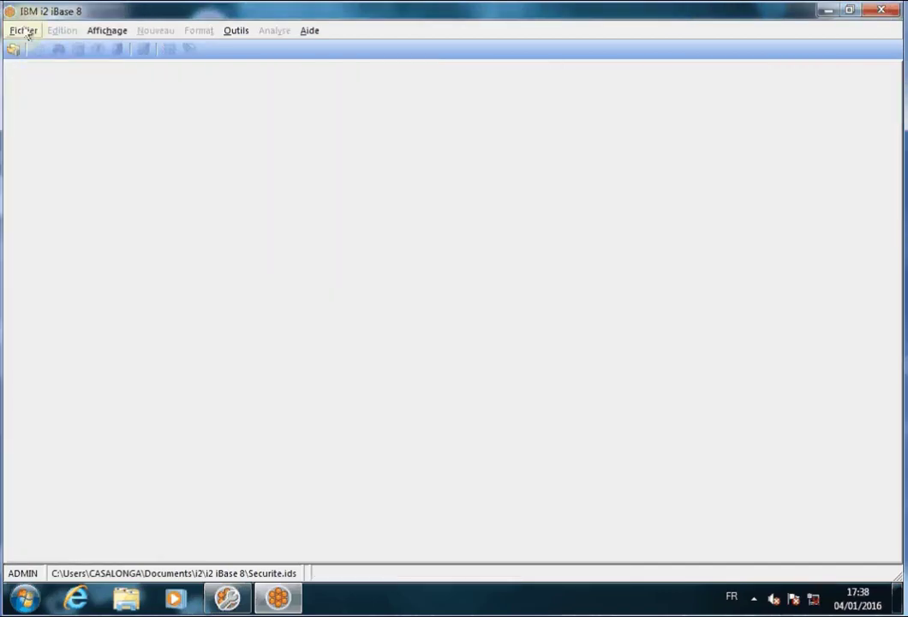
{"action": "left_click", "coordinate": [24, 30]}
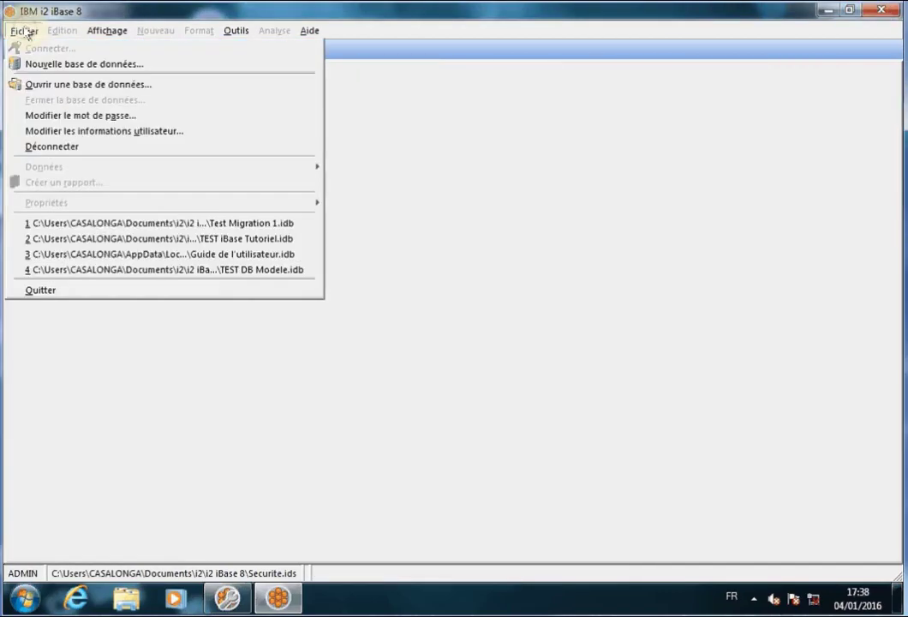
{"action": "left_click", "coordinate": [237, 239]}
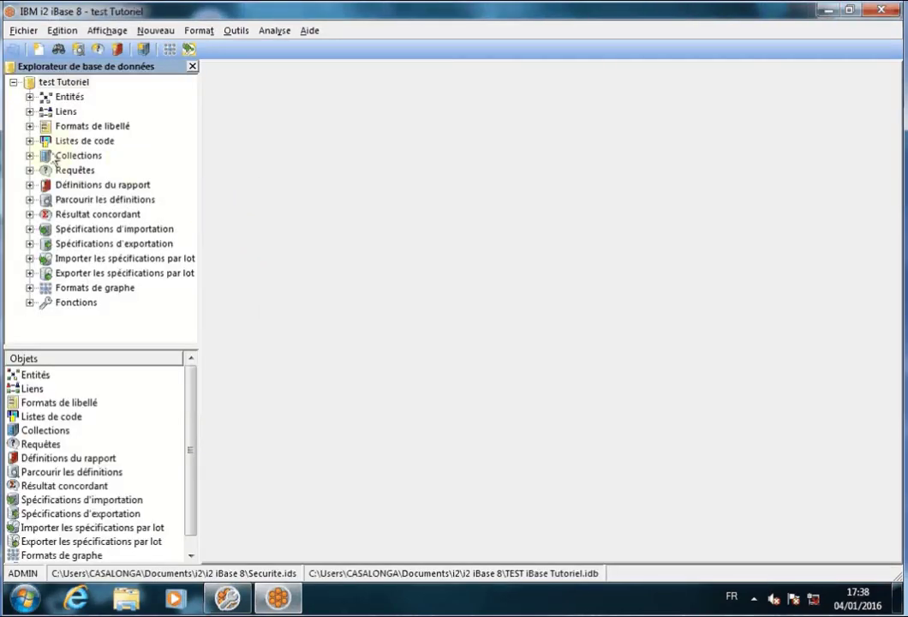
Start a new PERSONNE record using the Personne (Details) datasheet
{"action": "left_click", "coordinate": [30, 97]}
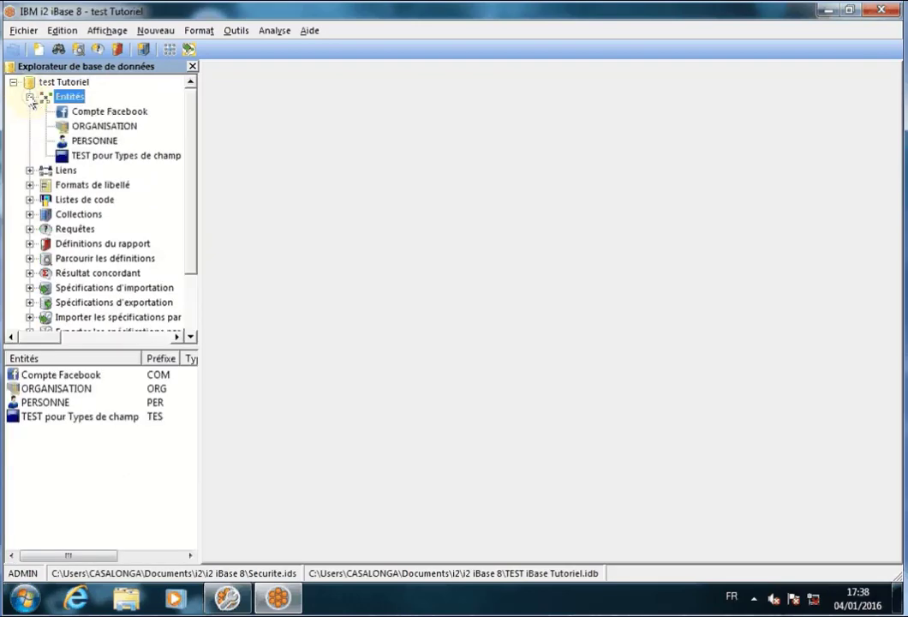
{"action": "right_click", "coordinate": [91, 142]}
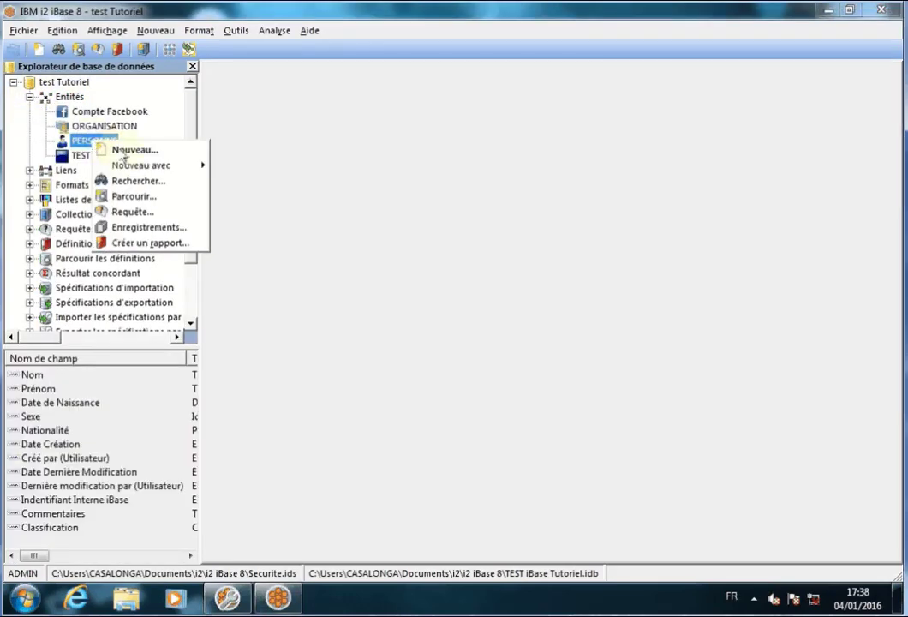
{"action": "mouse_move", "coordinate": [136, 164]}
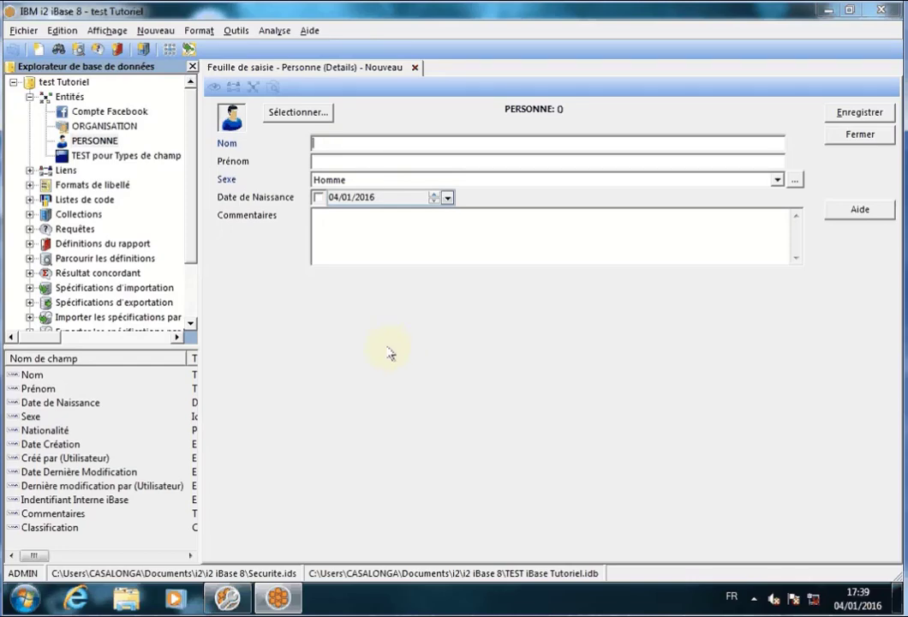
Start a new PERSONNE record with the Personne (Detail - Onglet) datasheet and view its Annexe and Chps systèmes fields
{"action": "left_click", "coordinate": [30, 67]}
{"action": "right_click", "coordinate": [83, 146]}
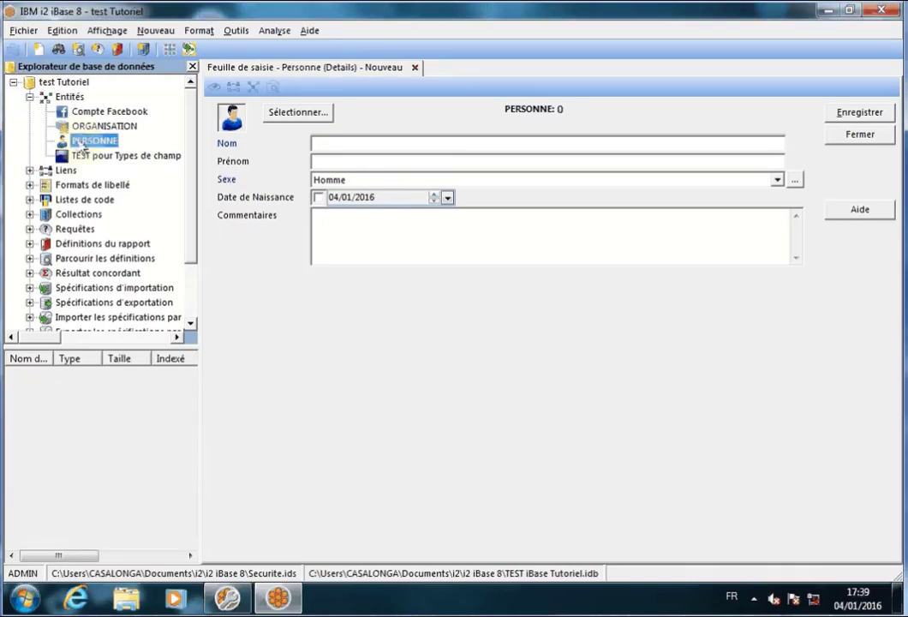
{"action": "mouse_move", "coordinate": [172, 168]}
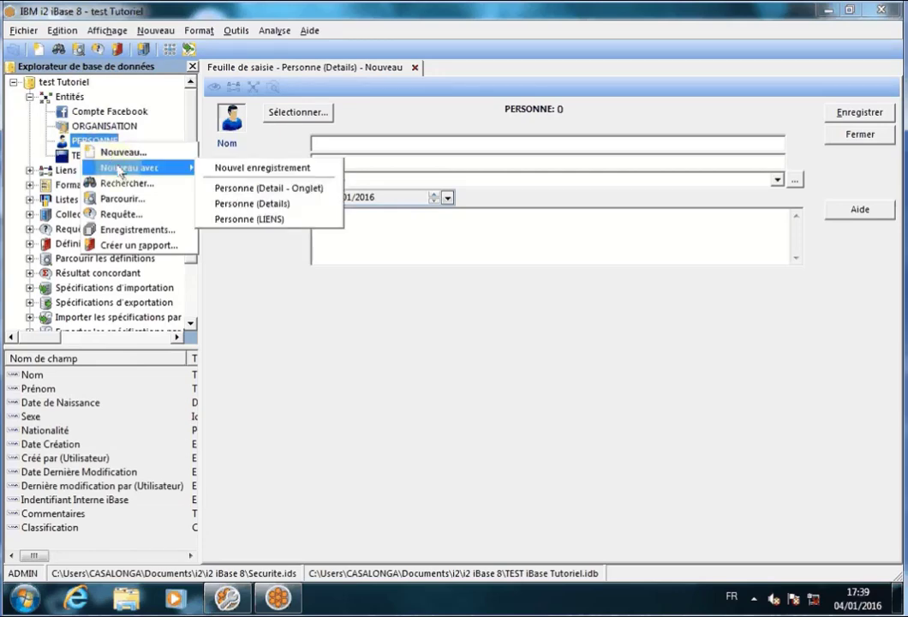
{"action": "left_click", "coordinate": [268, 188]}
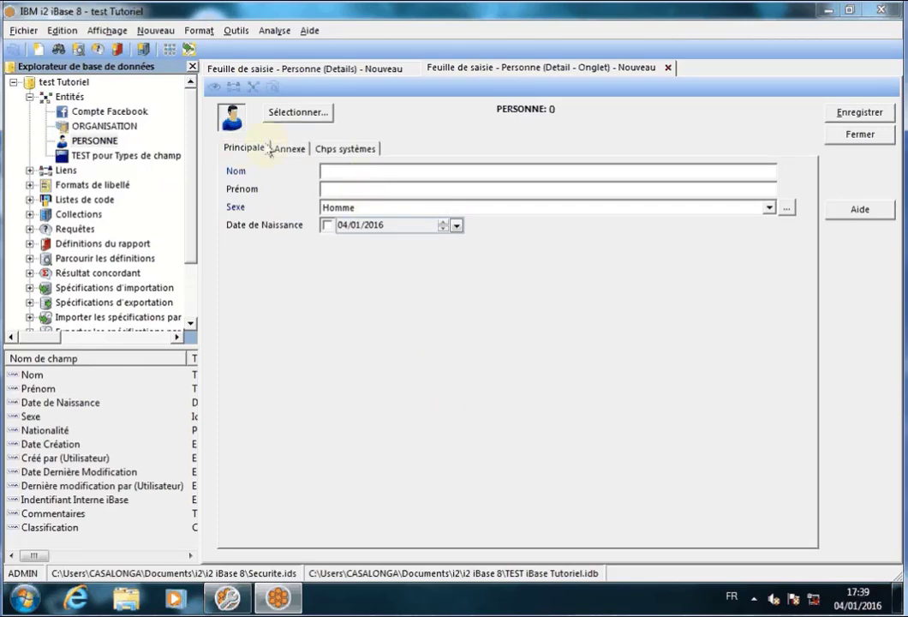
{"action": "left_click", "coordinate": [289, 149]}
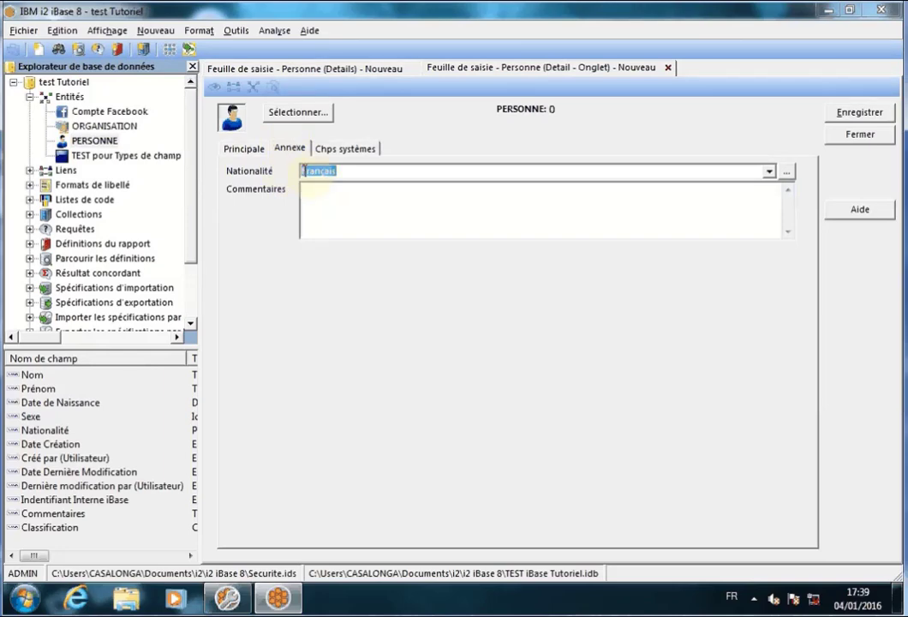
{"action": "left_click", "coordinate": [345, 150]}
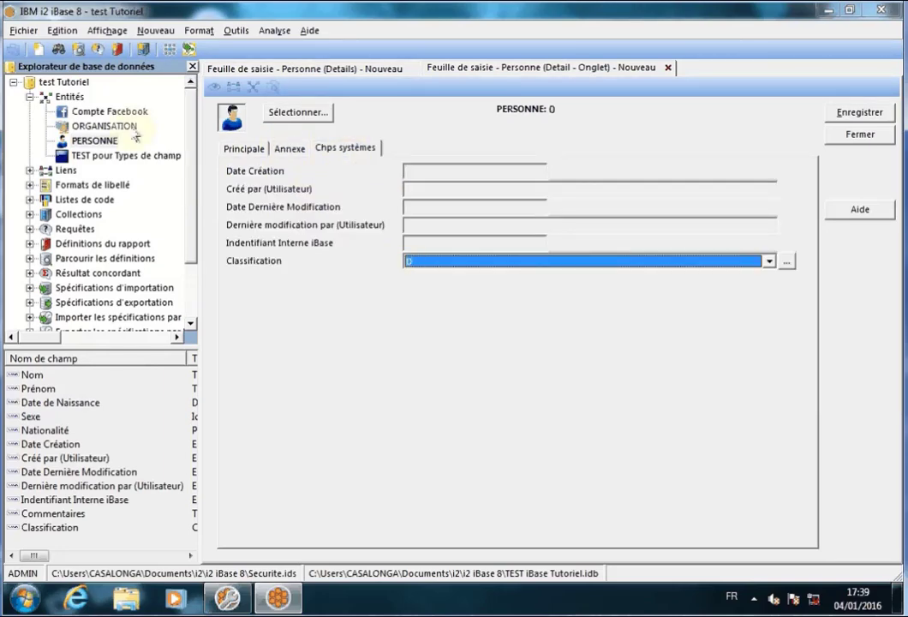
Start a new PERSONNE record with the Personne (LIENS) datasheet and view the person's Annexes, Chps Système and Principale fields
{"action": "right_click", "coordinate": [89, 144]}
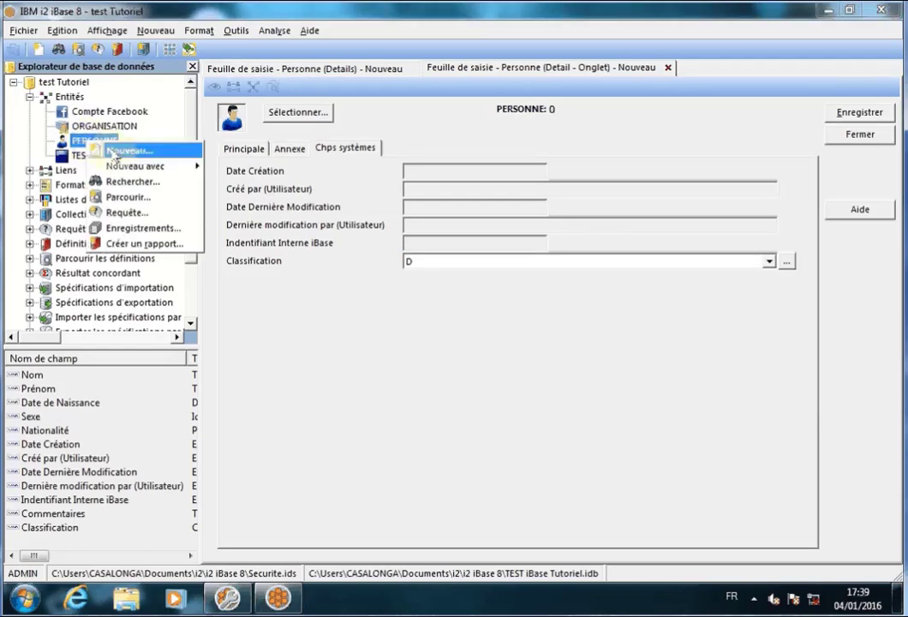
{"action": "mouse_move", "coordinate": [127, 168]}
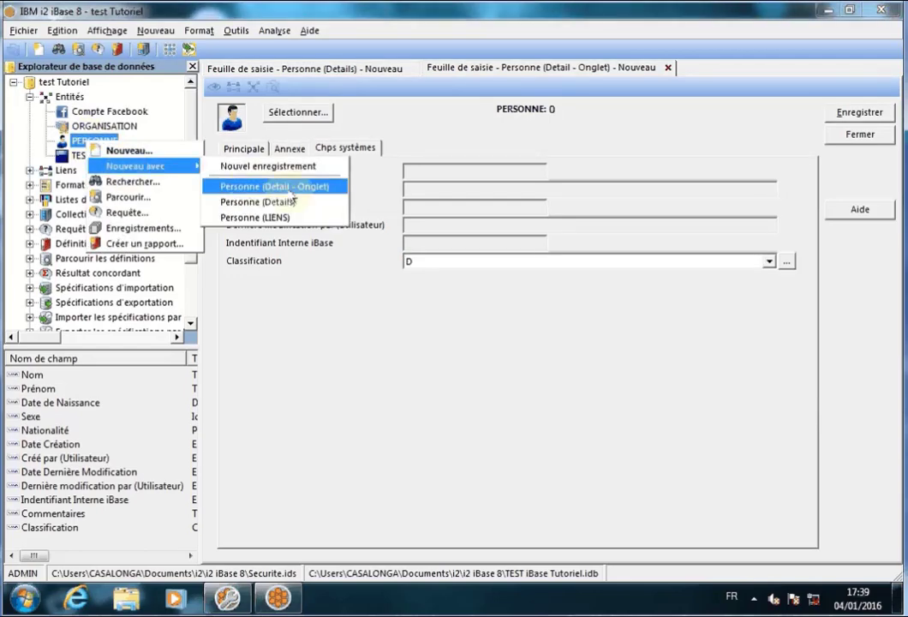
{"action": "left_click", "coordinate": [255, 219]}
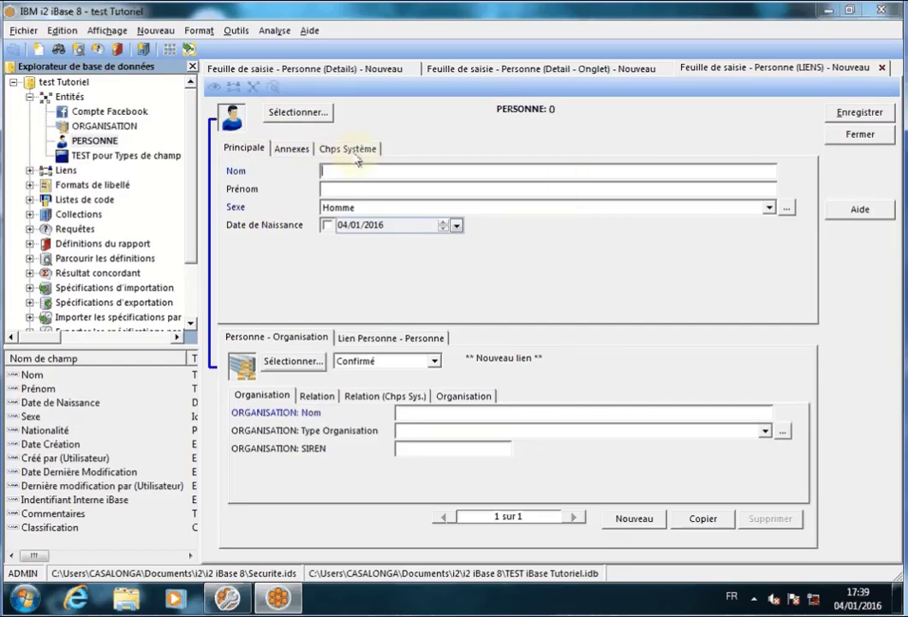
{"action": "left_click", "coordinate": [286, 148]}
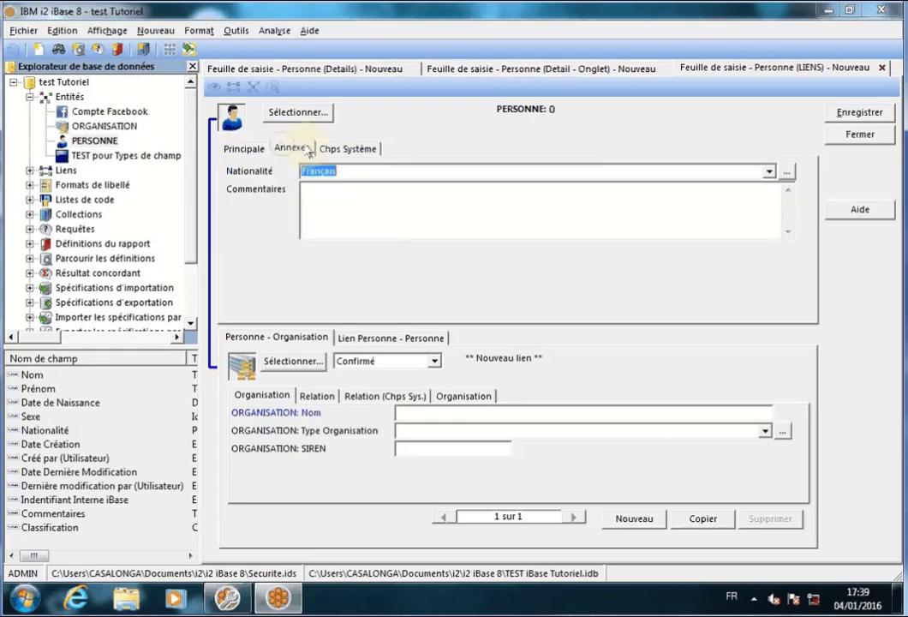
{"action": "left_click", "coordinate": [349, 148]}
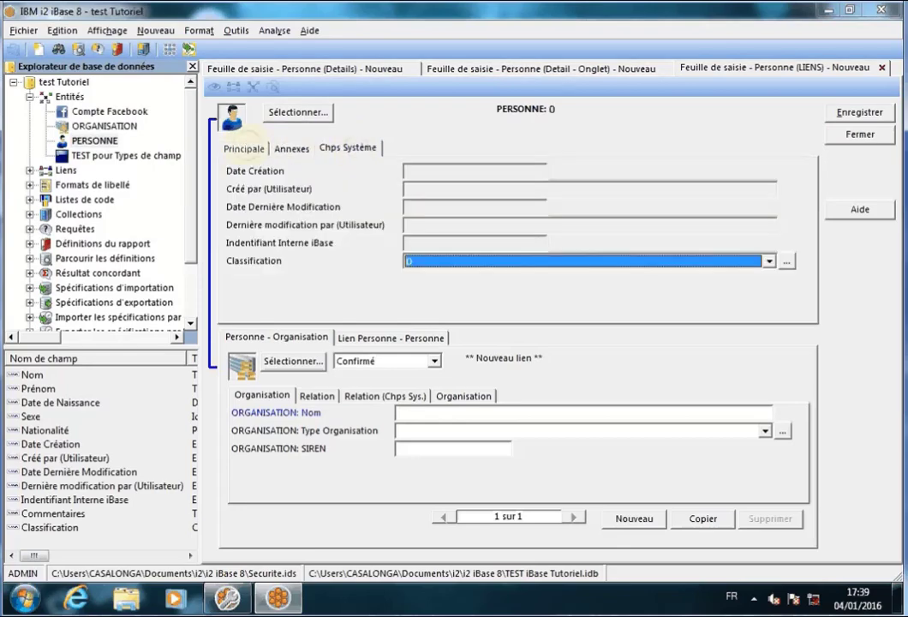
{"action": "left_click", "coordinate": [248, 149]}
{"action": "left_click", "coordinate": [289, 148]}
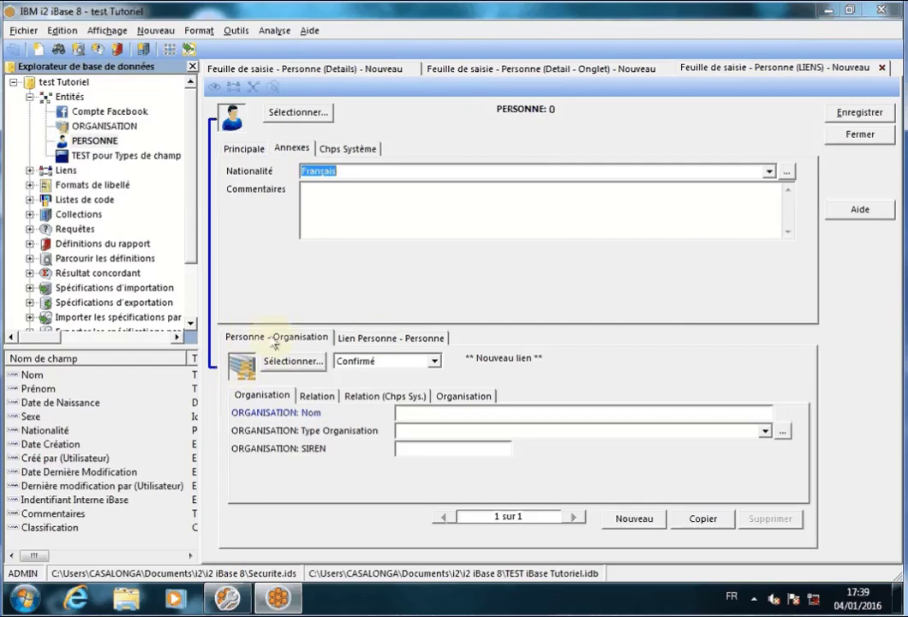
Try to show the Lien Personne - Personne section, and examine the Organisation, Relation and Relation (Chps Sys.) fields of the Personne - Organisation link
{"action": "left_click", "coordinate": [397, 339]}
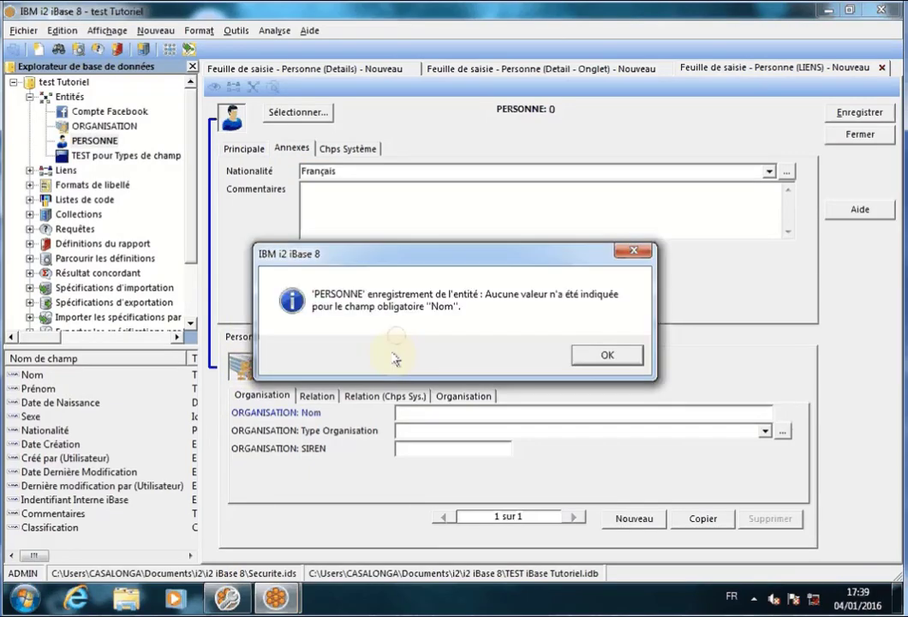
{"action": "left_click", "coordinate": [608, 355]}
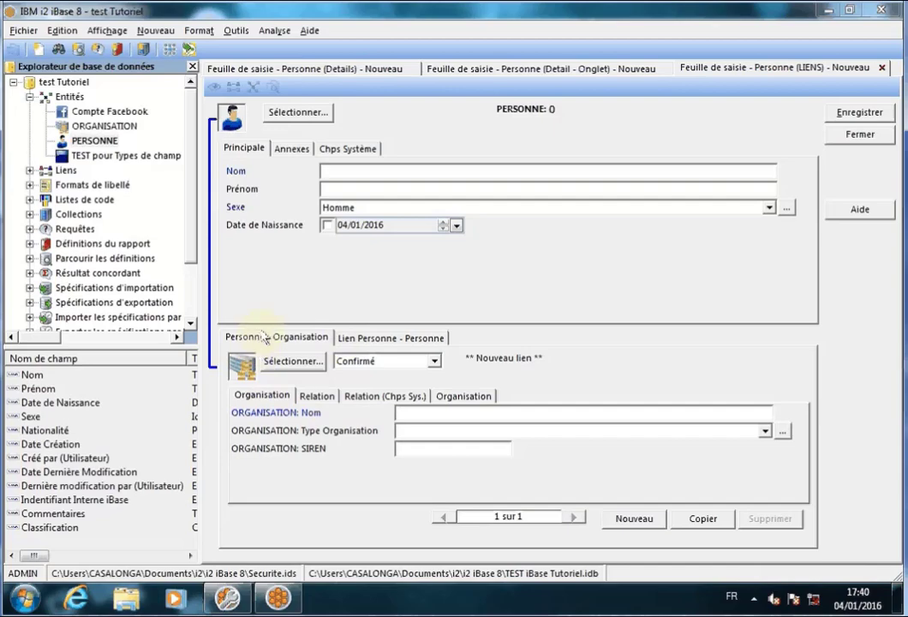
{"action": "left_click", "coordinate": [315, 395]}
{"action": "left_click", "coordinate": [261, 397]}
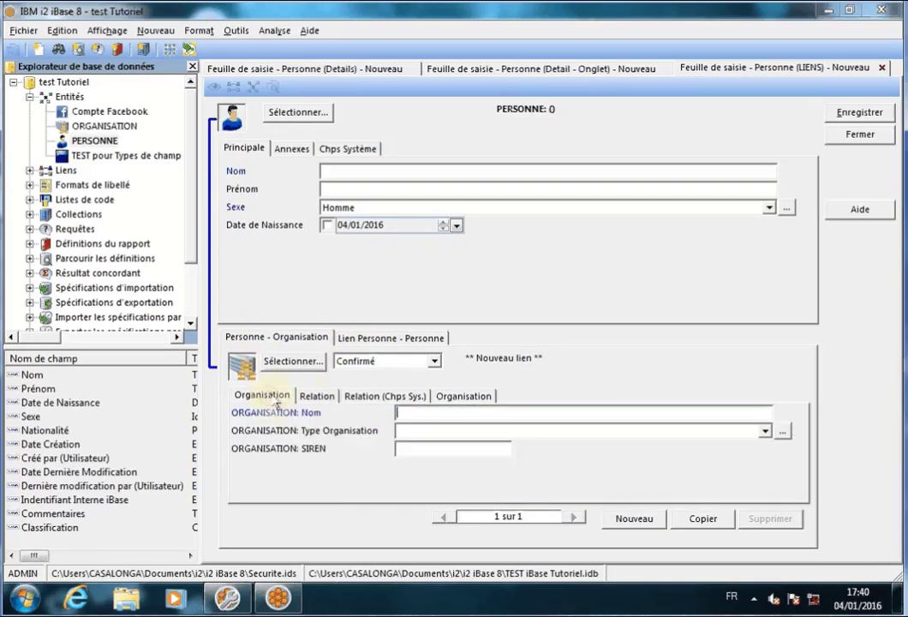
{"action": "left_click", "coordinate": [317, 395]}
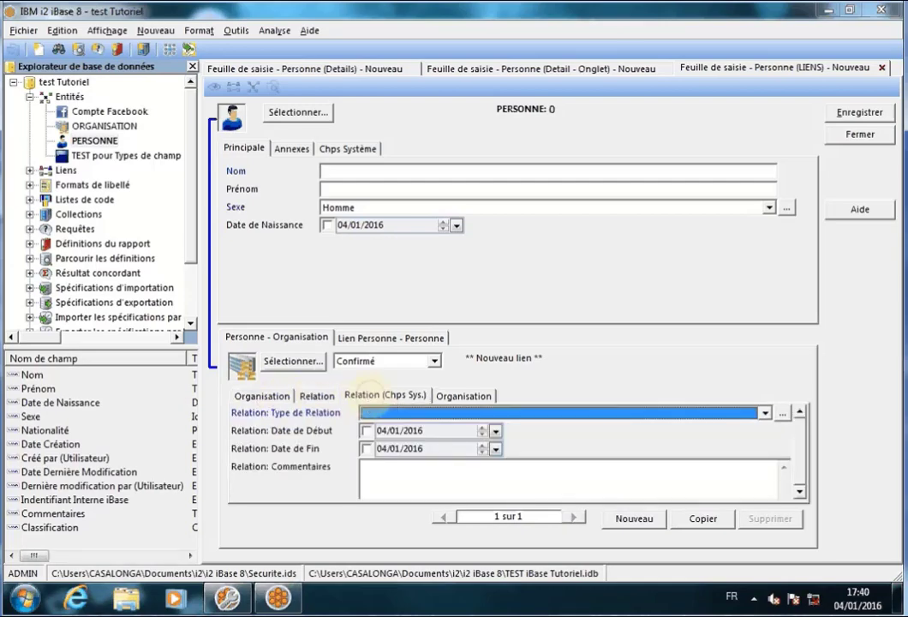
{"action": "left_click", "coordinate": [363, 395]}
{"action": "left_click", "coordinate": [465, 397]}
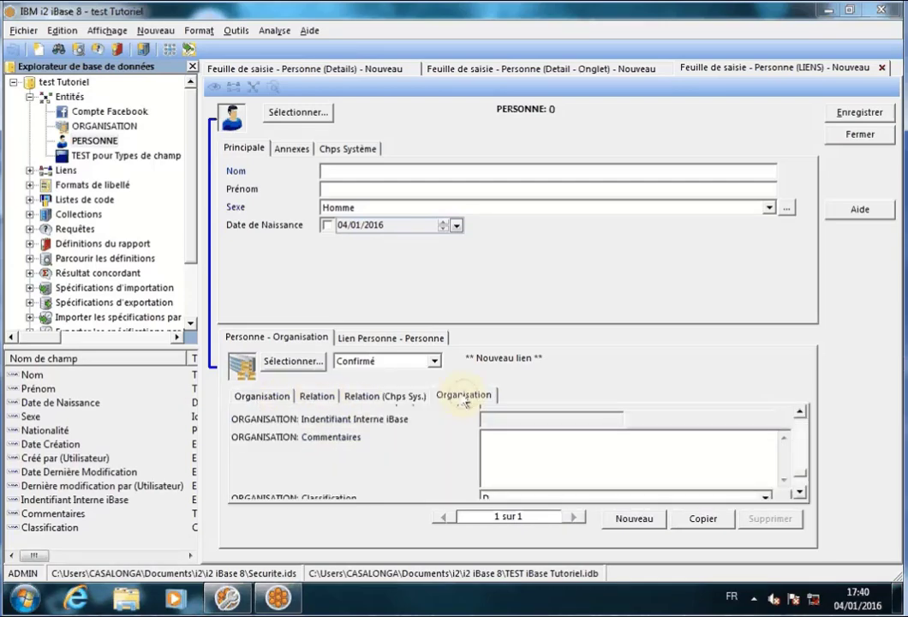
{"action": "left_click", "coordinate": [255, 395]}
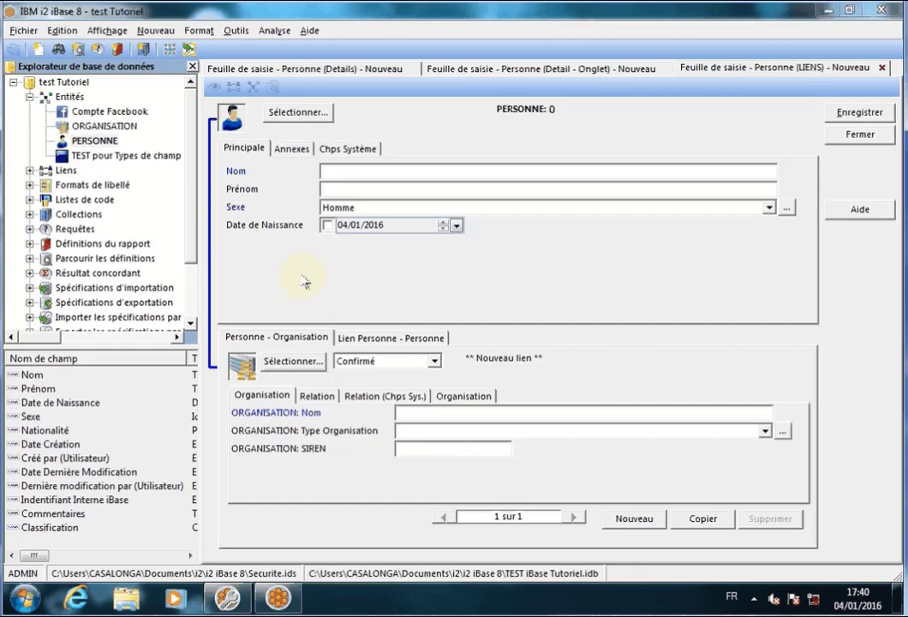
Start a new PERSONNE record with the standard Nouvel enregistrement form instead of a datasheet
{"action": "right_click", "coordinate": [88, 143]}
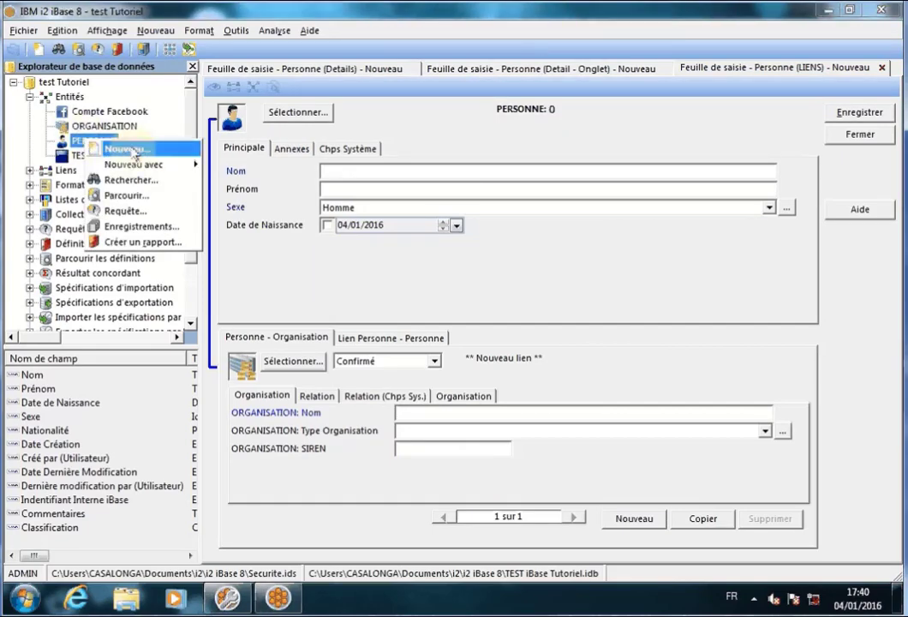
{"action": "mouse_move", "coordinate": [145, 168]}
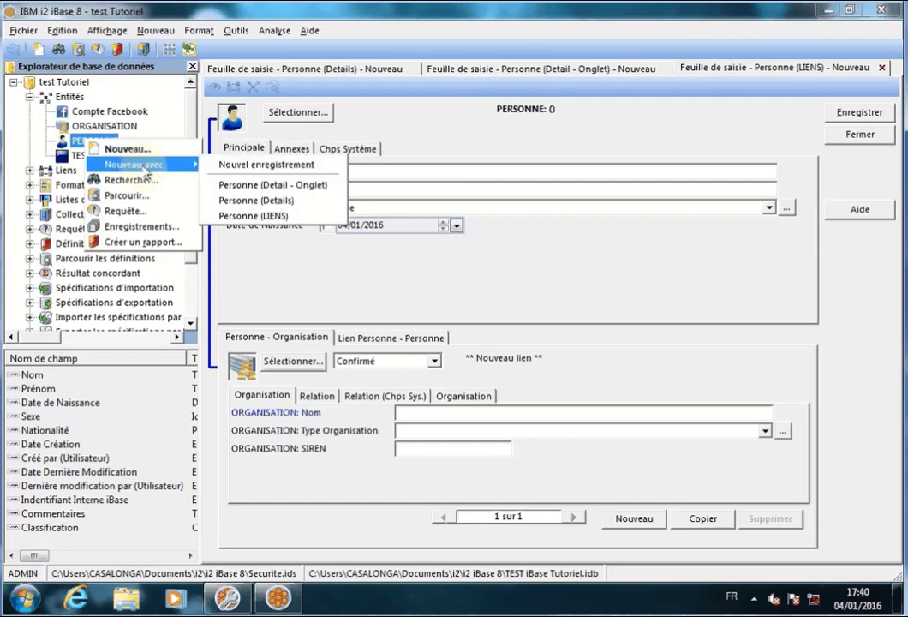
{"action": "left_click", "coordinate": [257, 164]}
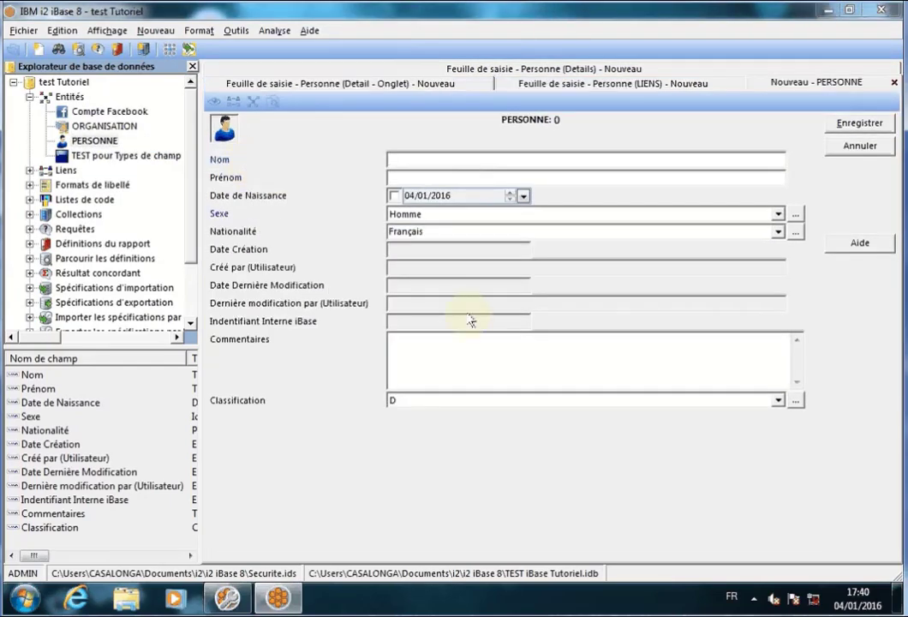